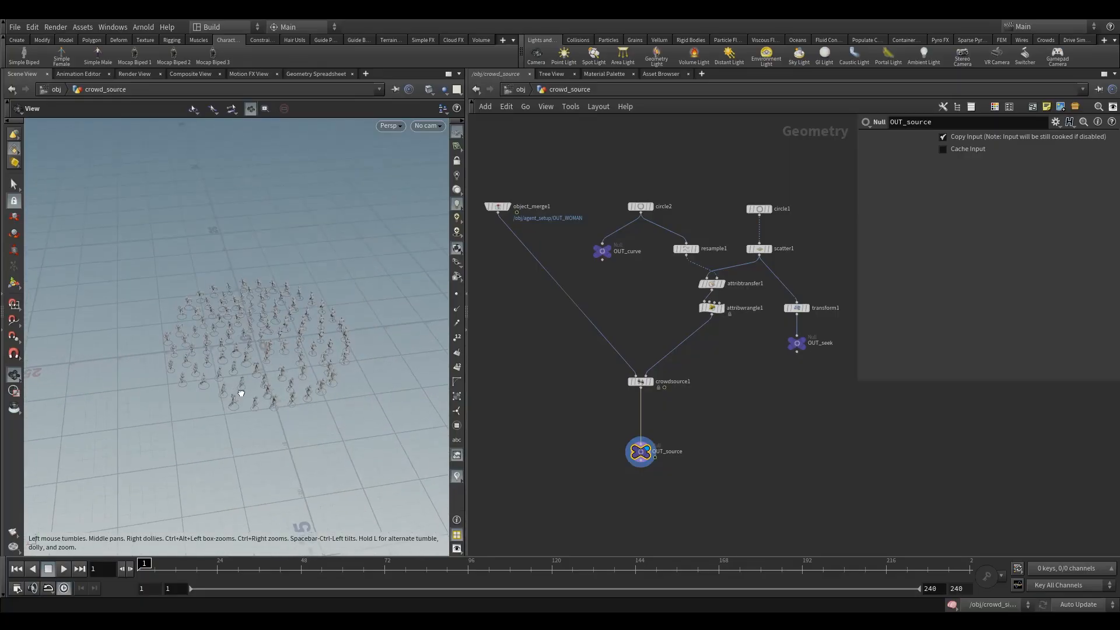
Set the Uniform Scale of the circle1 node to 50 to enlarge the crowd's source area.
left_click_drag(239, 392, 238, 403)
left_click(758, 209)
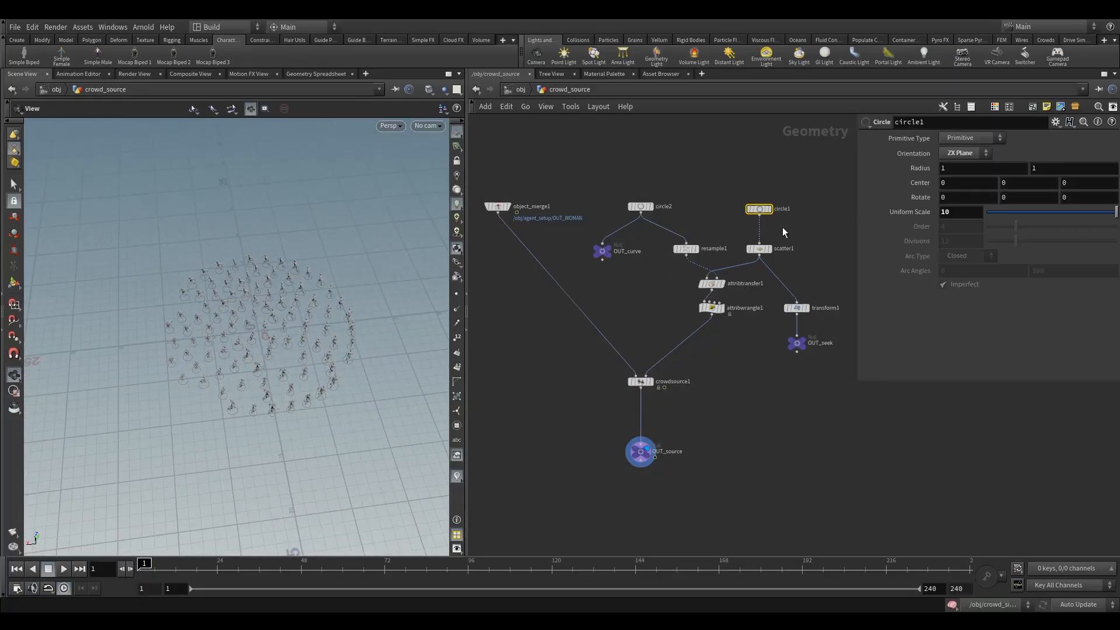
middle_click_drag(805, 240, 776, 246)
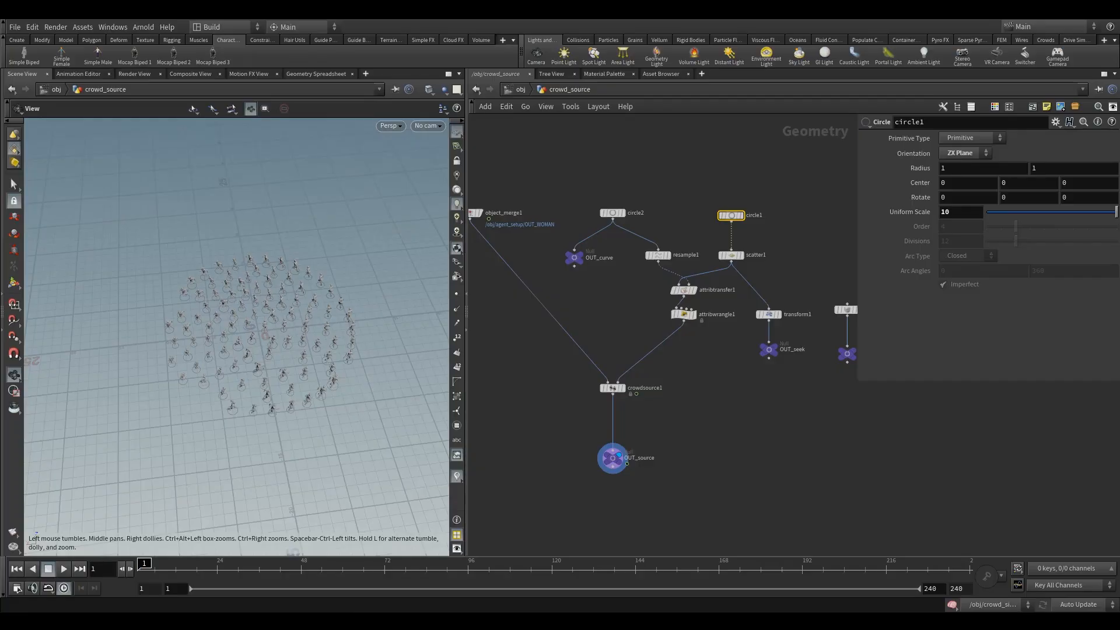
left_click(960, 211)
key("Return")
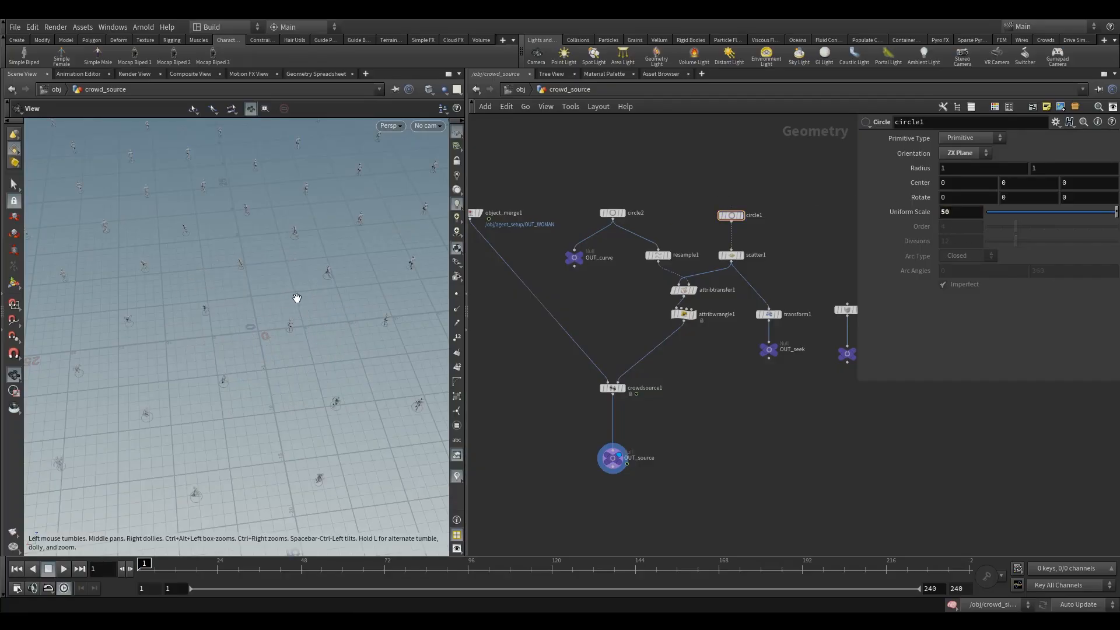
right_click_drag(88, 386, 233, 355)
middle_click_drag(290, 375, 266, 356)
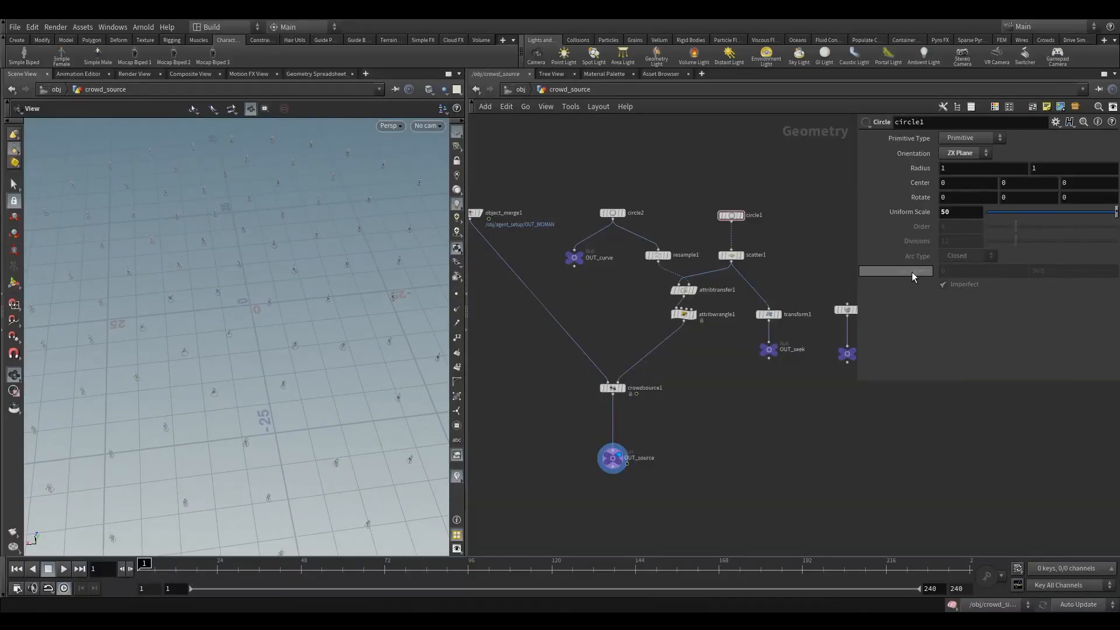
Set the Force Total Count of the scatter1 node to 2000.
left_click(732, 255)
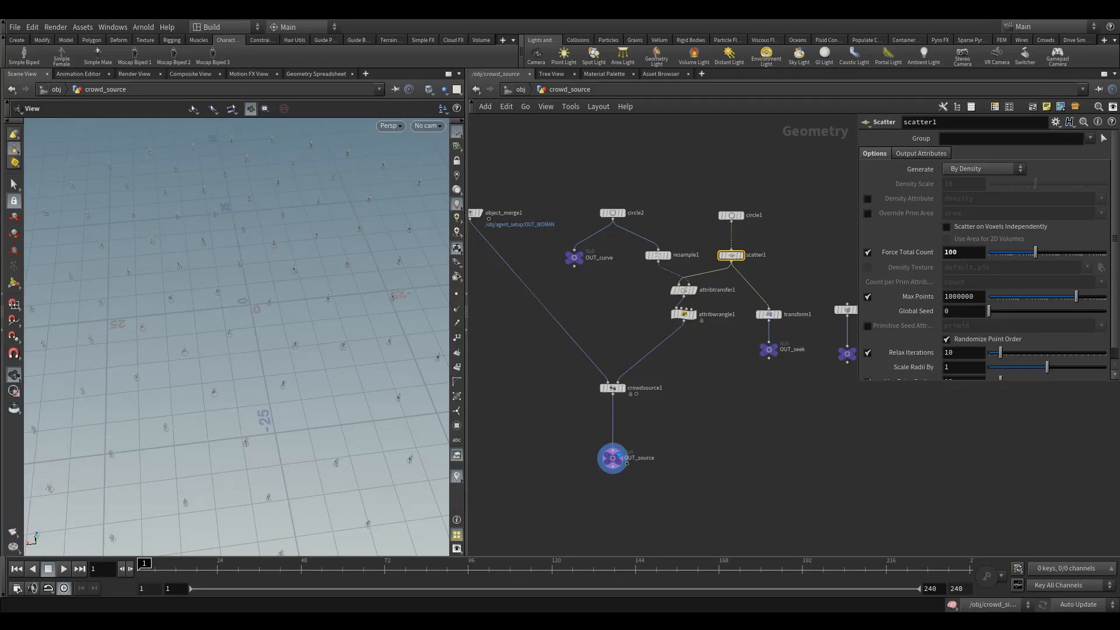
left_click_drag(961, 252, 860, 245)
type("10")
key("Return")
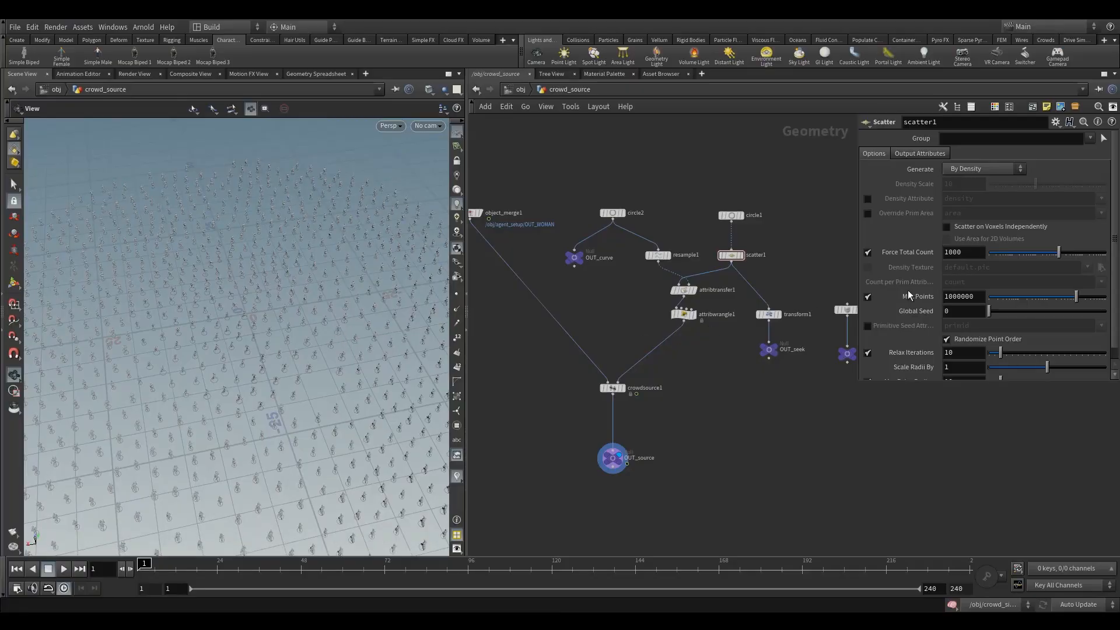
double_click(973, 252)
type("200")
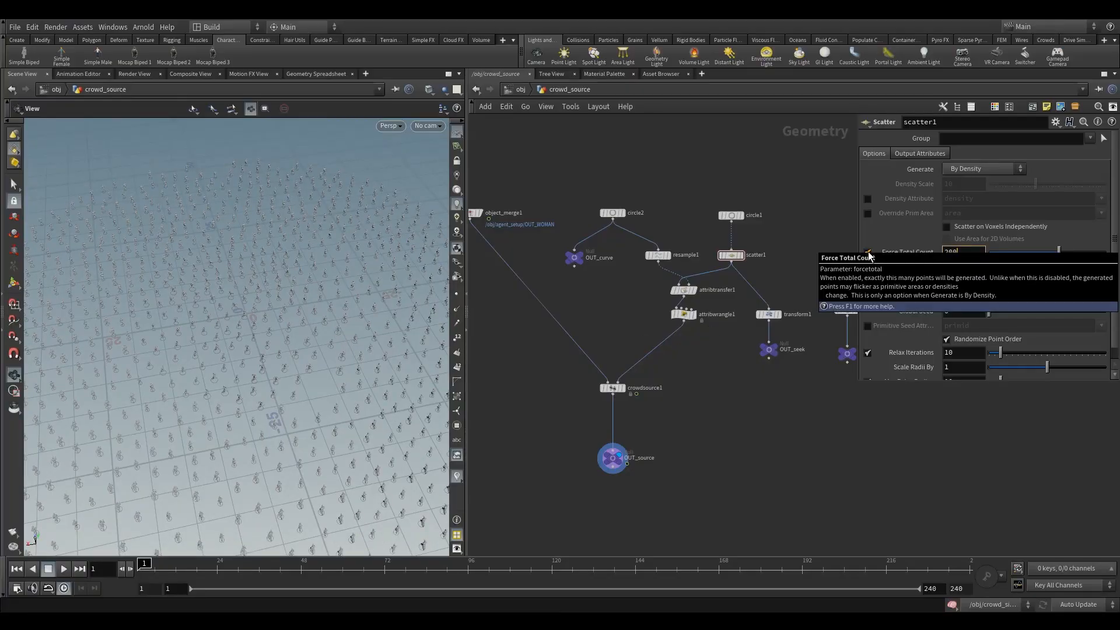
key("Return")
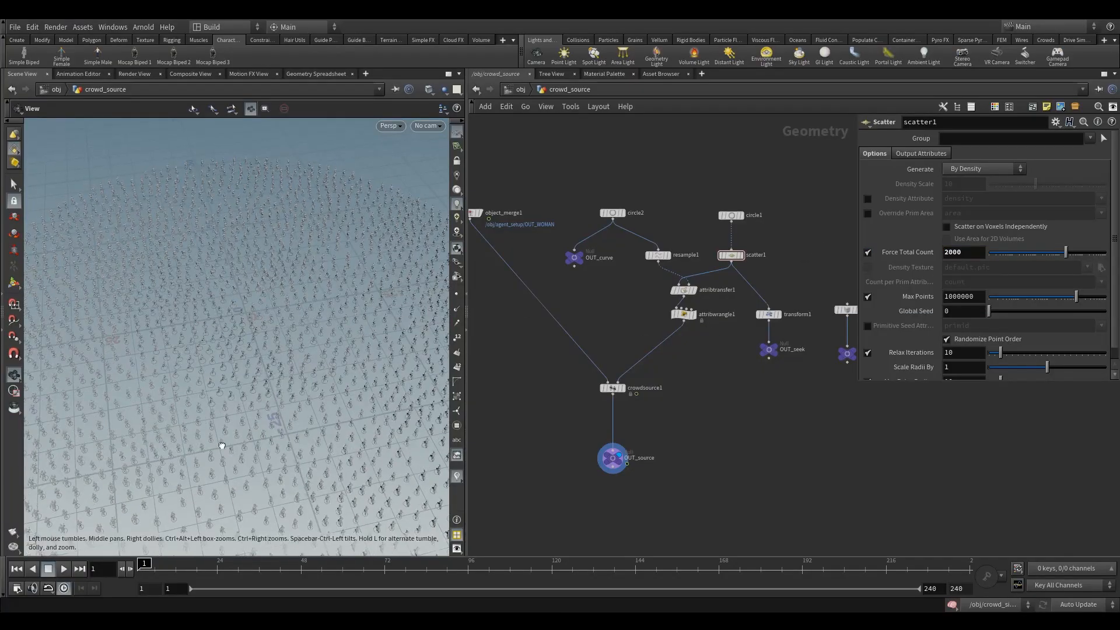
Examine the density and extent of the scattered agents from several distances and angles.
mouse_move(220, 445)
left_mouse_down()
mouse_move(242, 416)
mouse_move(227, 432)
left_mouse_up()
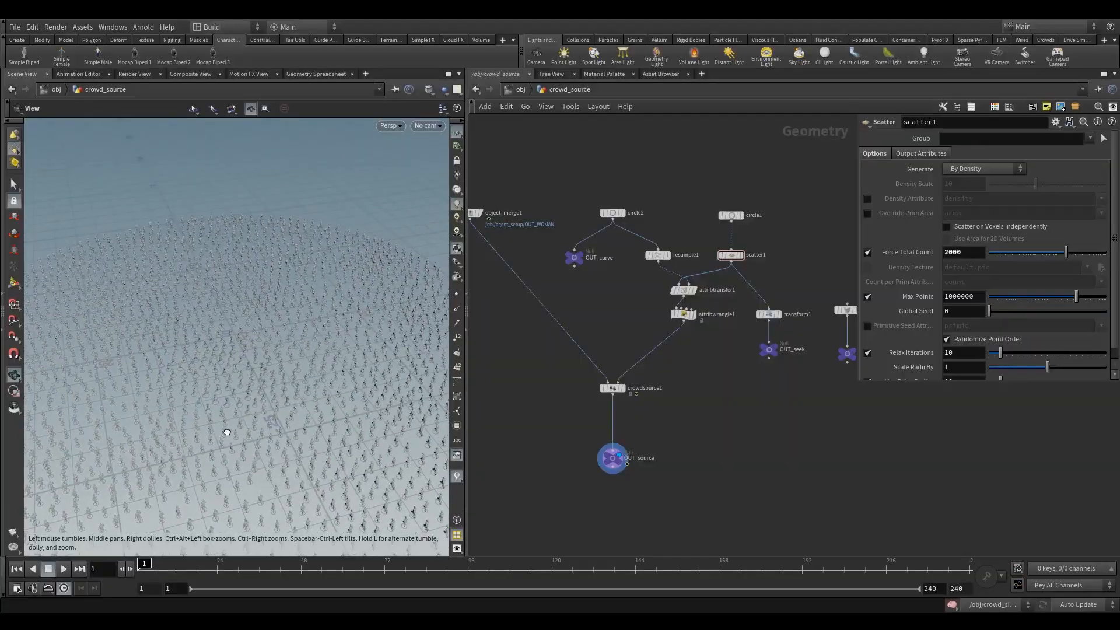
right_click_drag(213, 470, 280, 363)
left_click_drag(280, 362, 219, 400)
right_click_drag(219, 400, 293, 402)
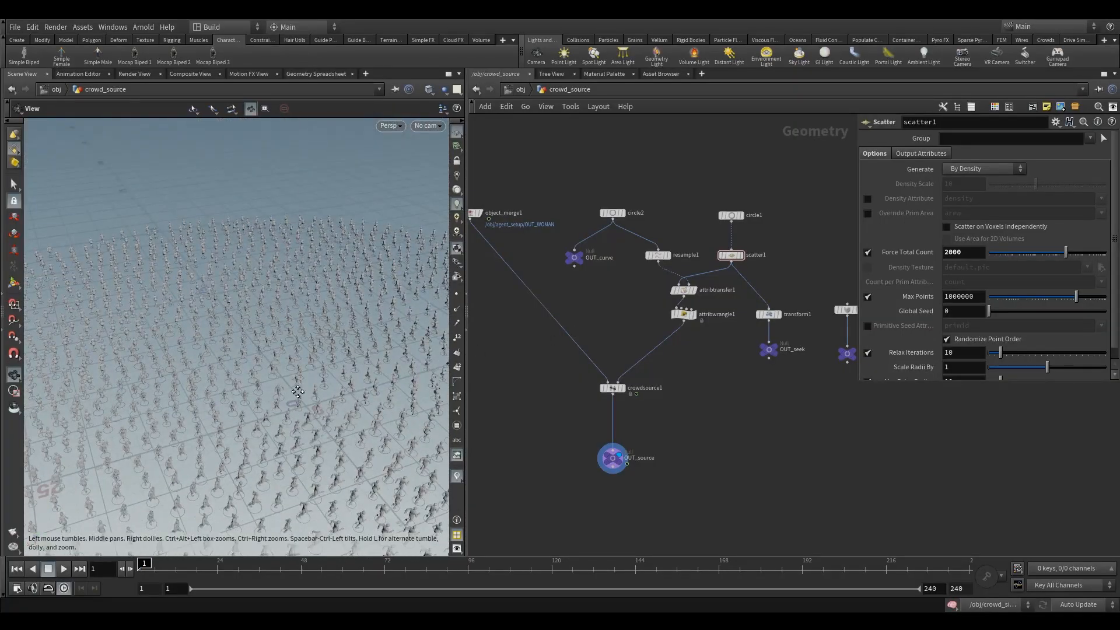
left_click_drag(293, 403, 262, 431)
right_click_drag(288, 393, 236, 354)
left_click_drag(236, 355, 218, 339)
left_click_drag(161, 227, 182, 303)
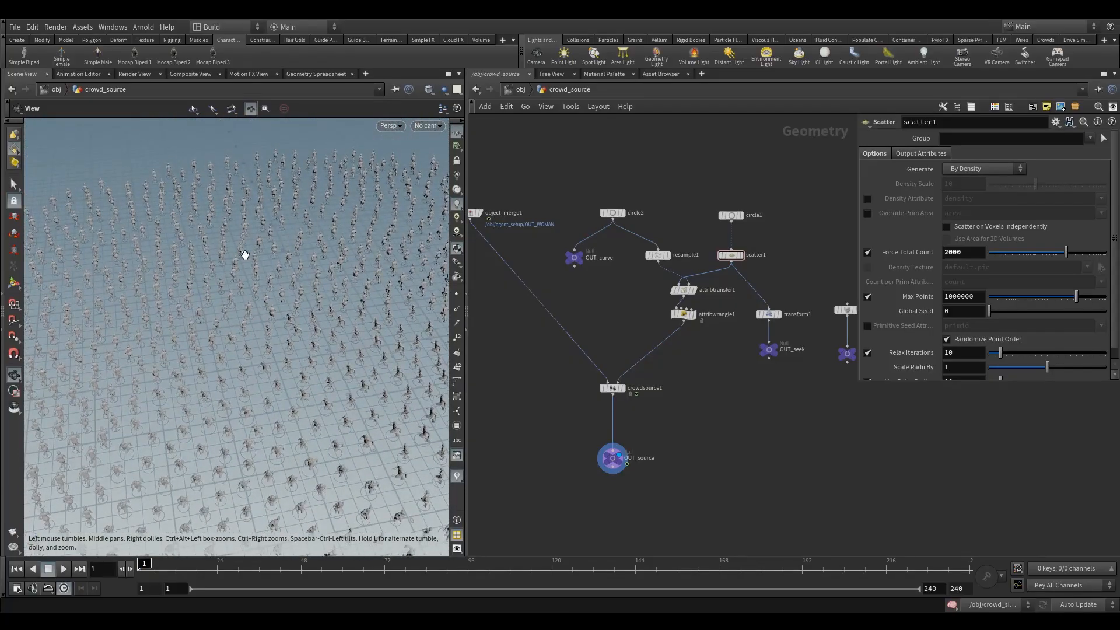
Set the Distance Threshold in the conditions of the attribtransfer1 node to 50.
left_click_drag(652, 282, 726, 307)
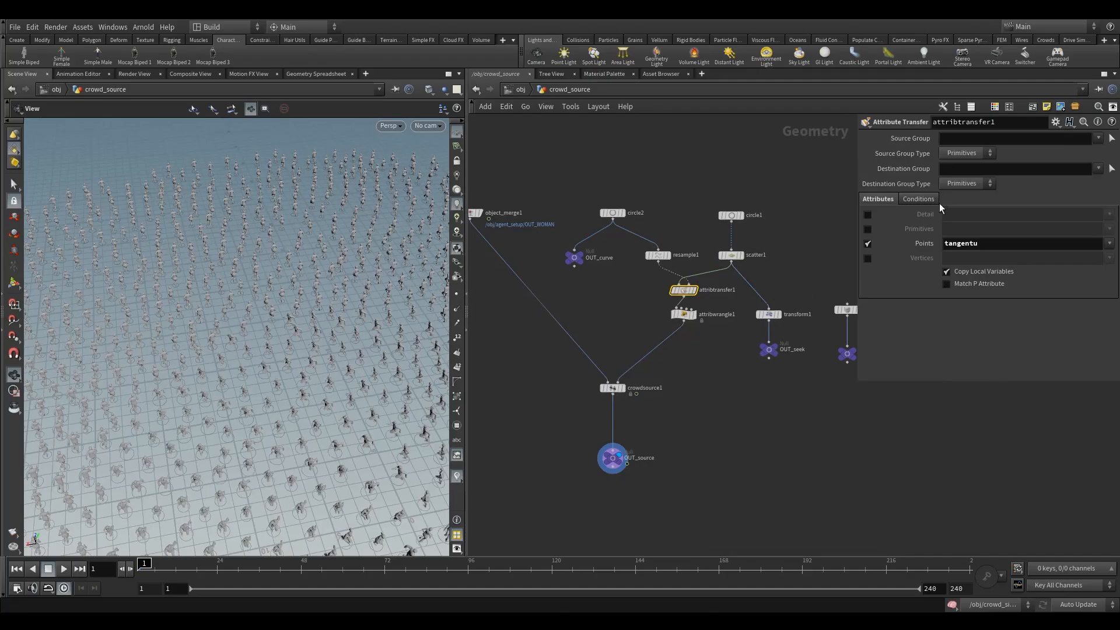
middle_click_drag(965, 258, 1118, 235)
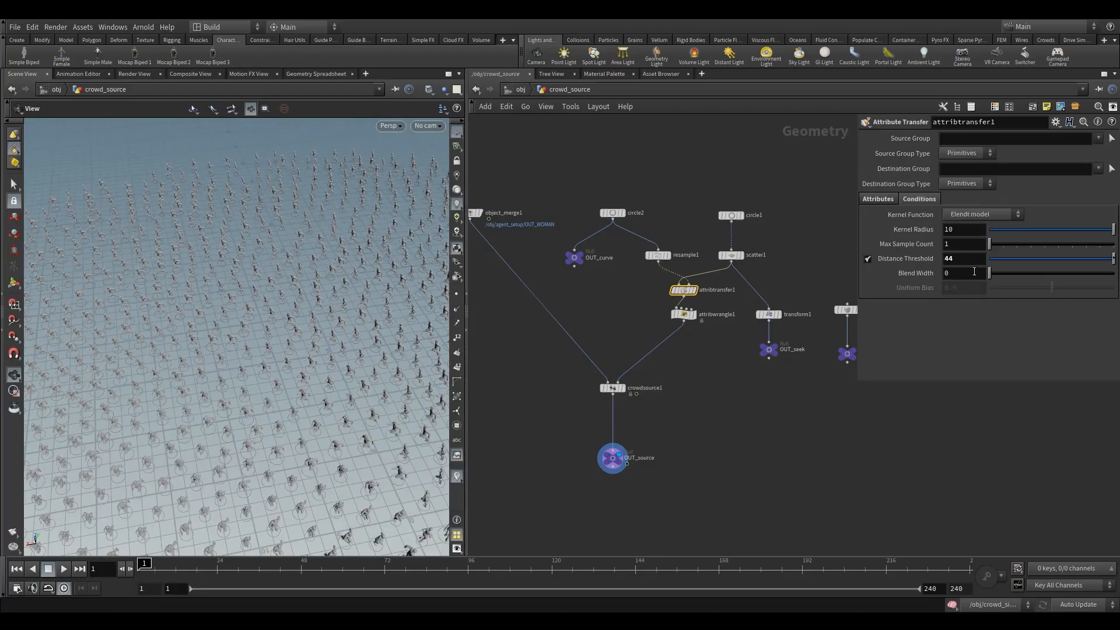
left_click_drag(972, 260, 811, 259)
type("500")
key("BackSpace")
key("Return")
left_click_drag(270, 324, 275, 345)
middle_click_drag(634, 301, 666, 326)
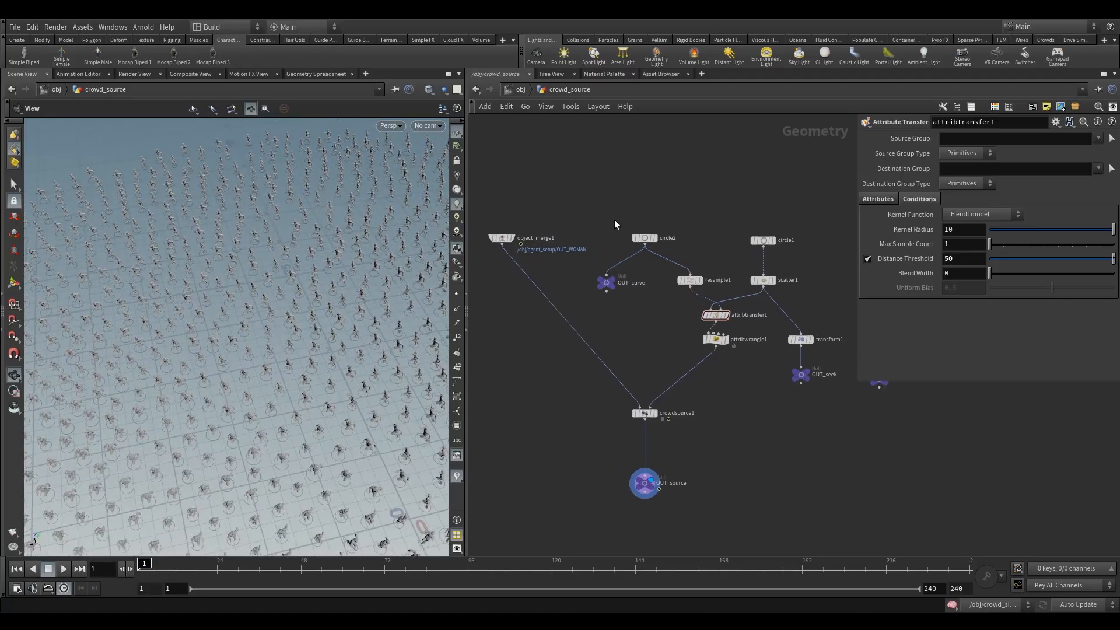
left_click_drag(245, 442, 274, 472)
Turn on the template flag of the OUT_curve node to show its circle together with the crowd.
mouse_move(612, 288)
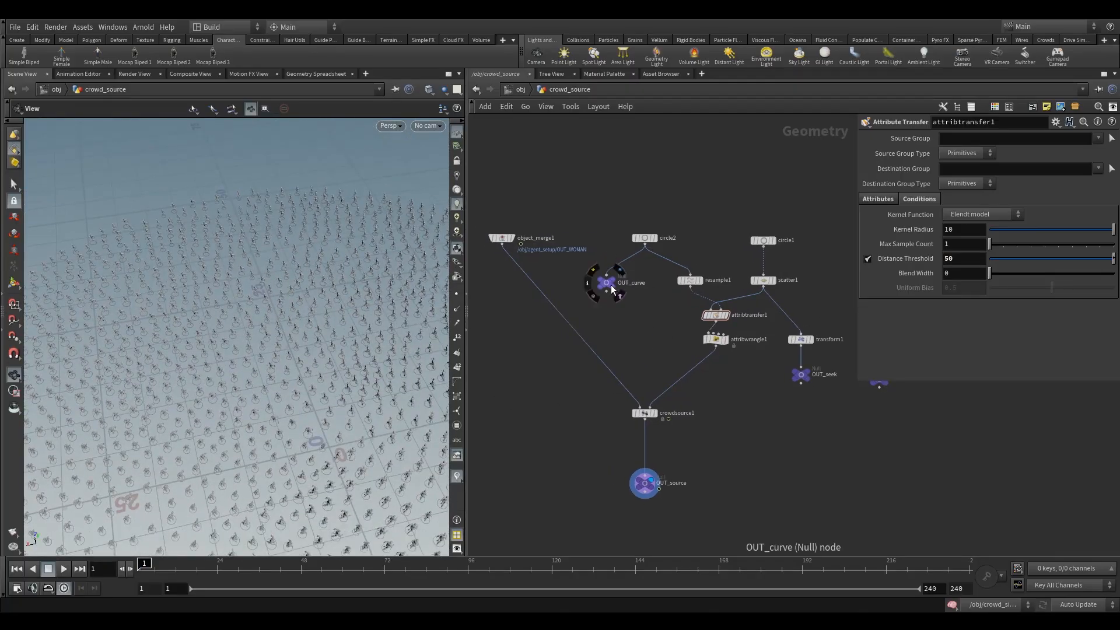
left_click_drag(610, 289, 621, 289)
left_click(630, 296)
left_click_drag(290, 411, 278, 437)
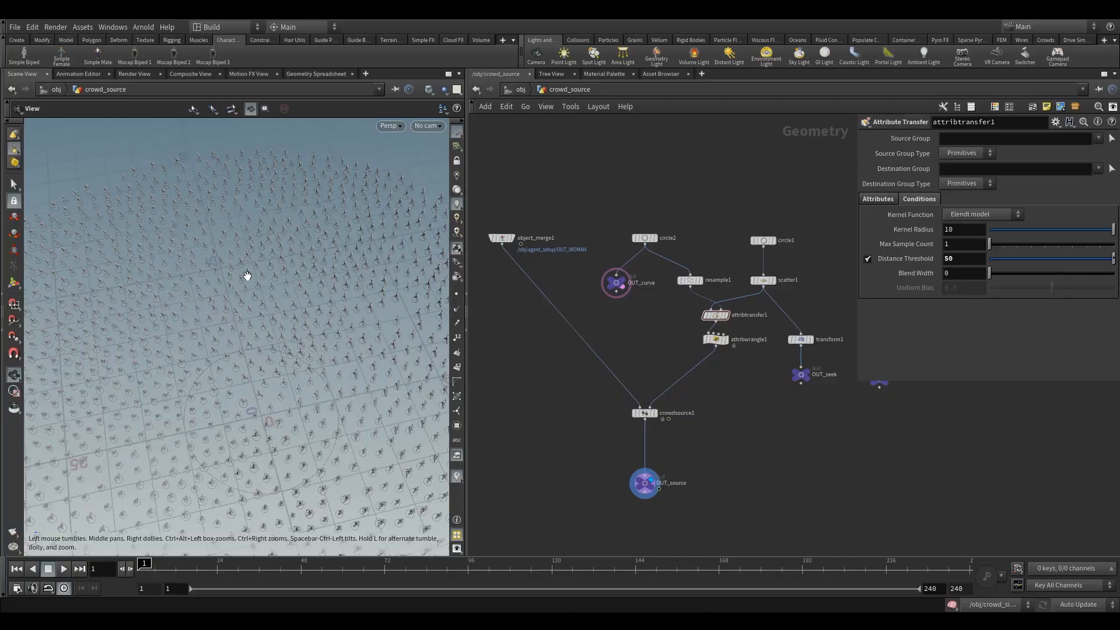
left_click_drag(248, 276, 205, 333)
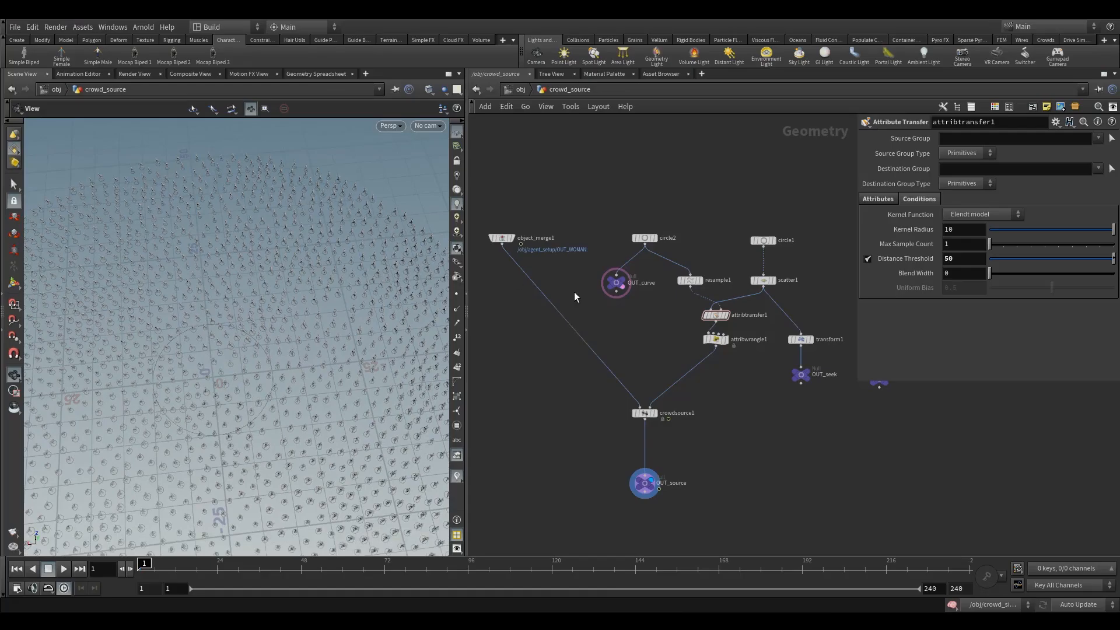
Make room above OUT_curve and insert a Transform node between circle2 and OUT_curve.
left_click(616, 284)
left_click_drag(617, 286, 636, 335)
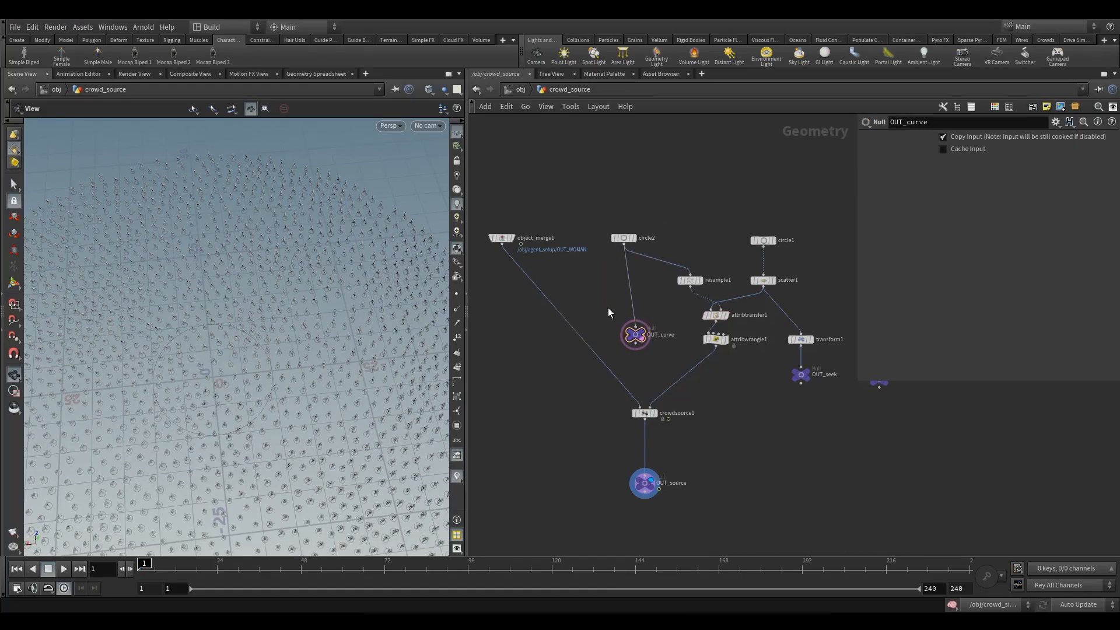
key("Tab")
type("tr")
left_click(722, 130)
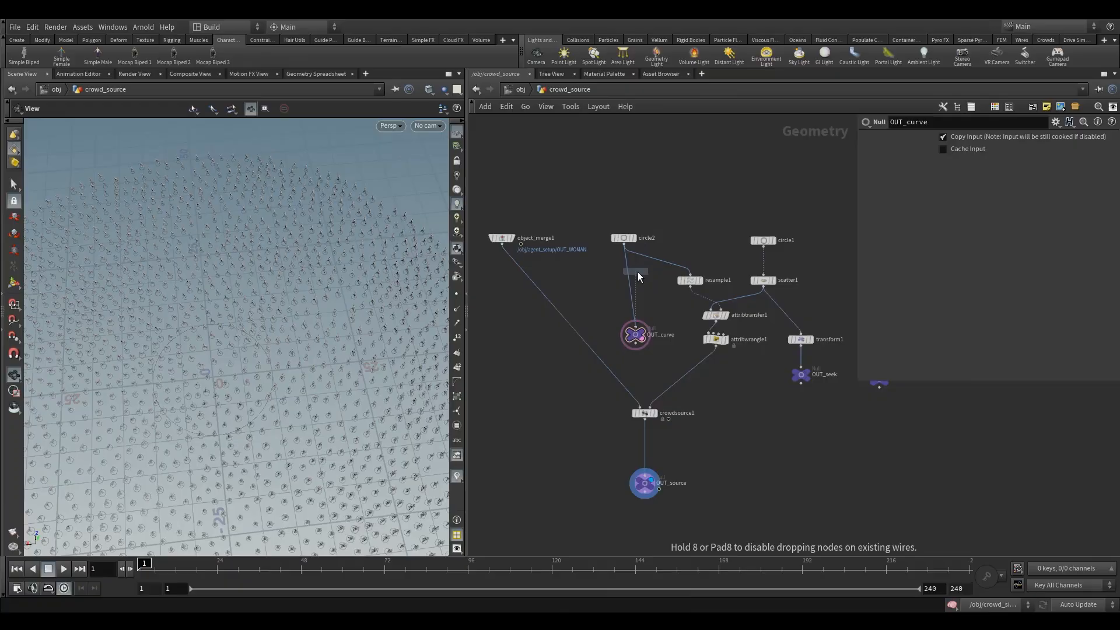
left_click(628, 287)
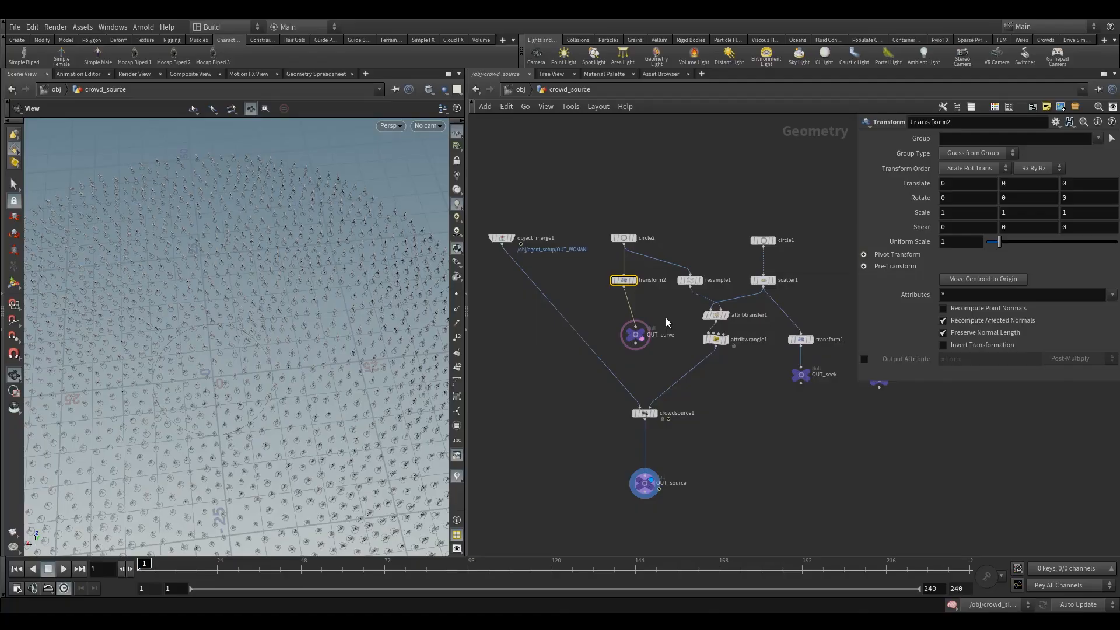
Set the Uniform Scale of the new Transform node below circle2 to .1.
left_click(949, 241)
type(".1")
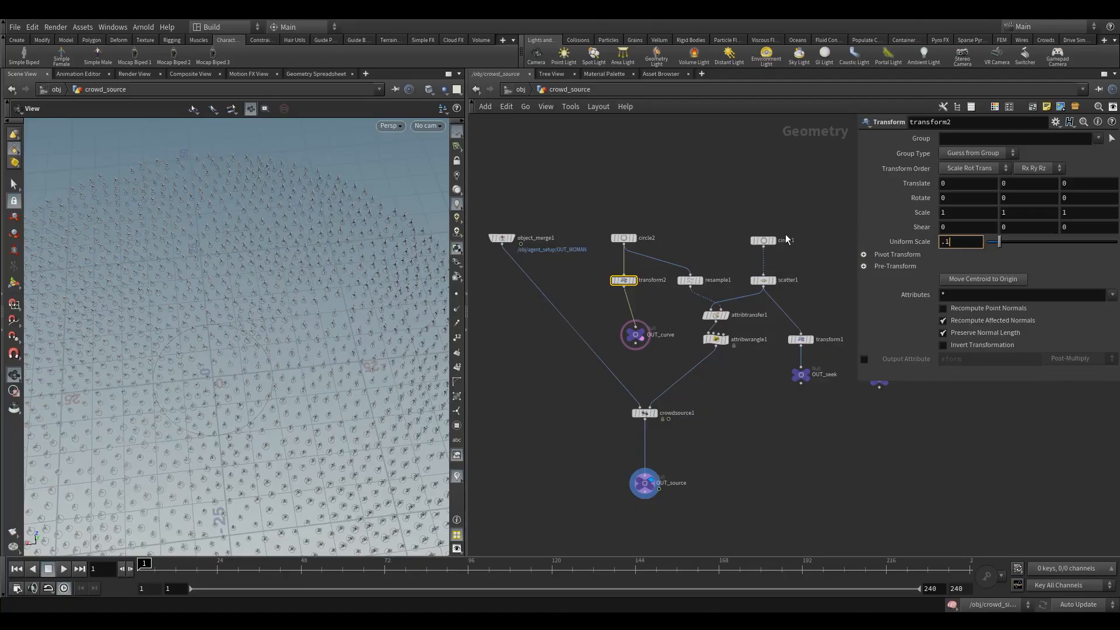
key("Return")
scroll(315, 373, "up", 5)
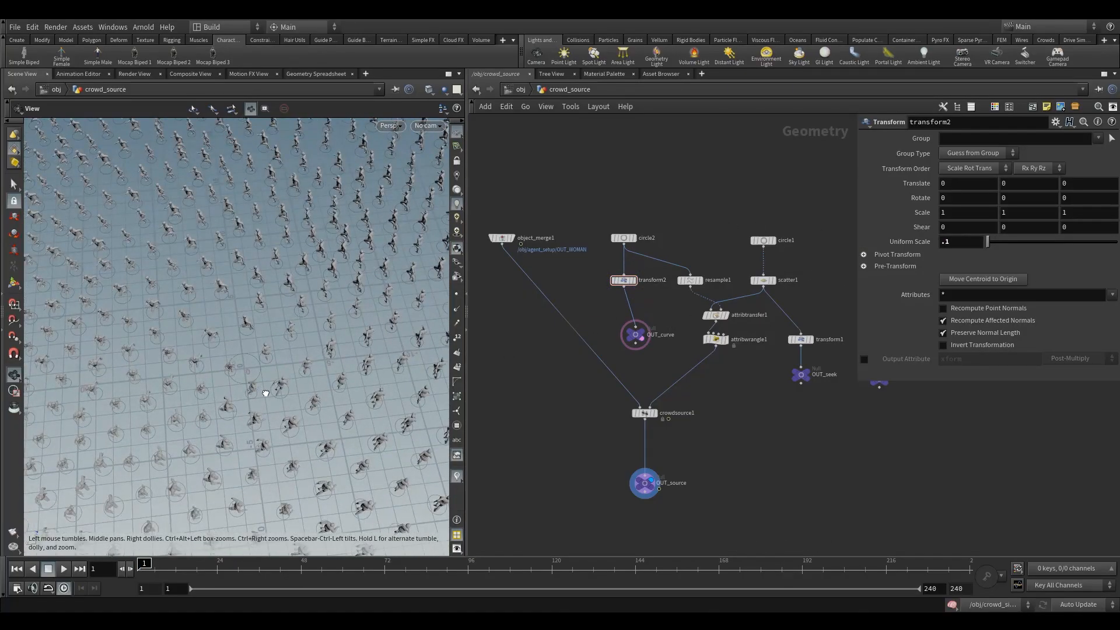
left_click(626, 282)
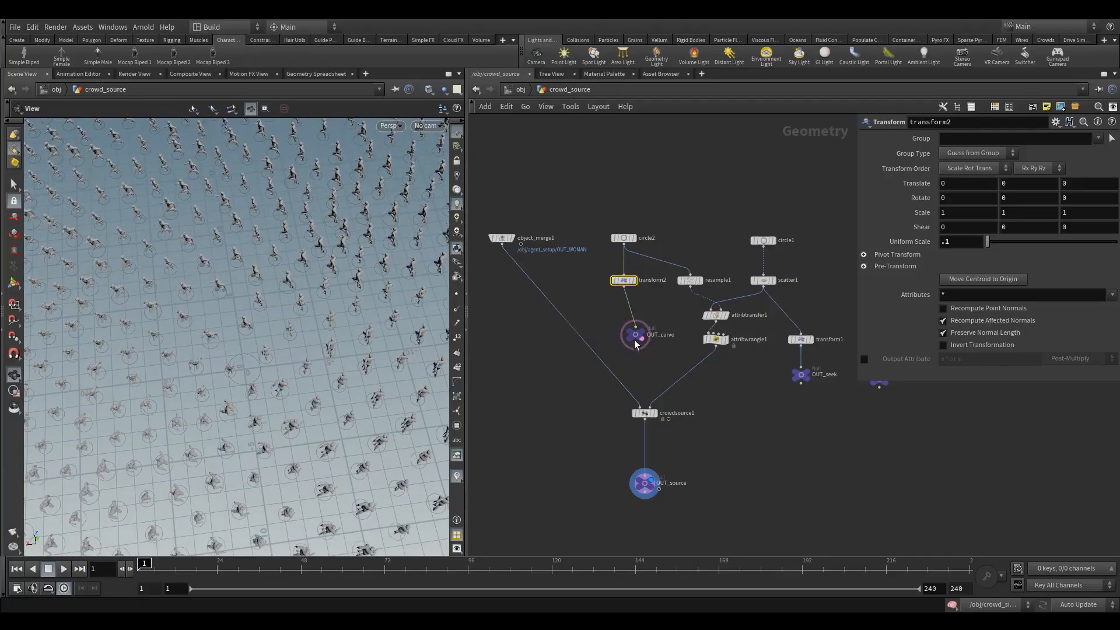
left_click_drag(635, 339, 640, 350)
key("Tab")
type("cop")
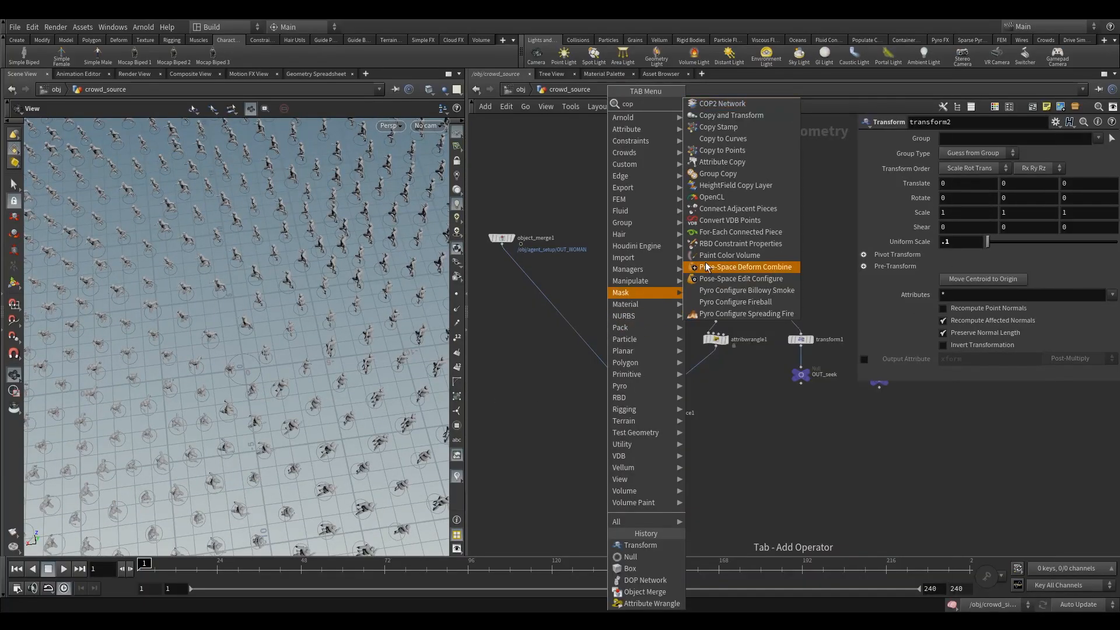
left_click(741, 126)
left_click(587, 288)
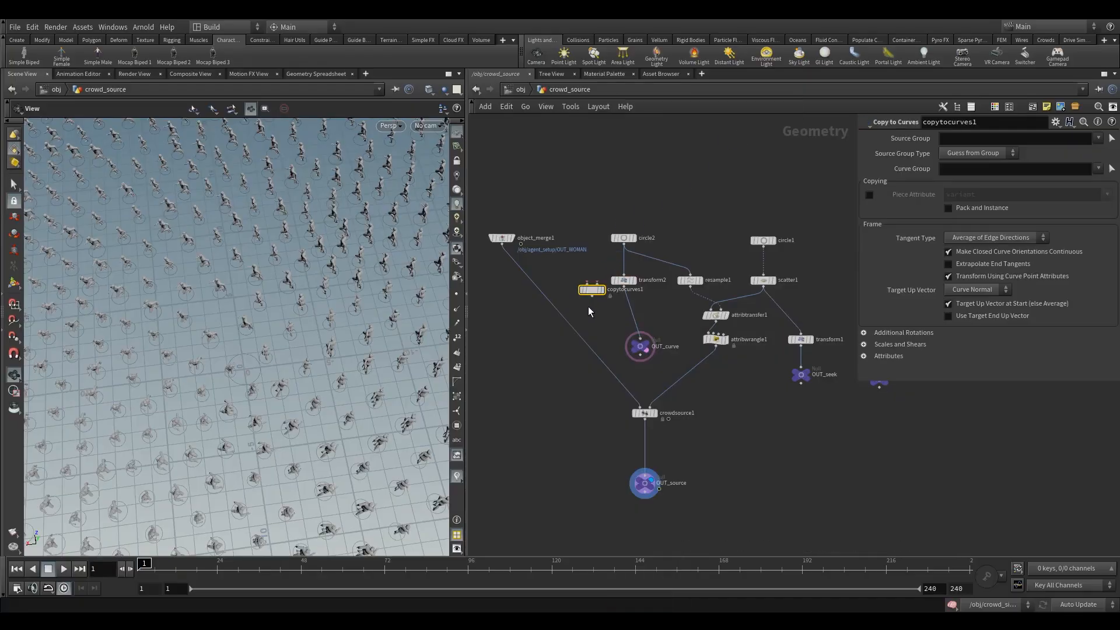
key("Delete")
Insert a Copy Stamp node between transform2 and OUT_curve, placed beneath transform2.
key("Tab")
type("c")
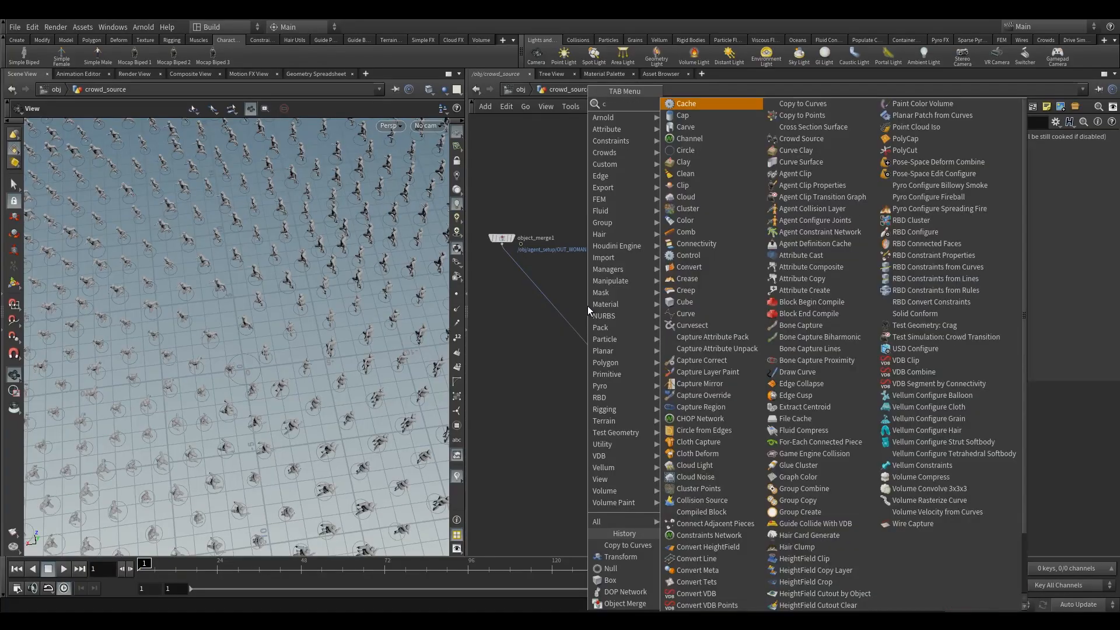
type("opys")
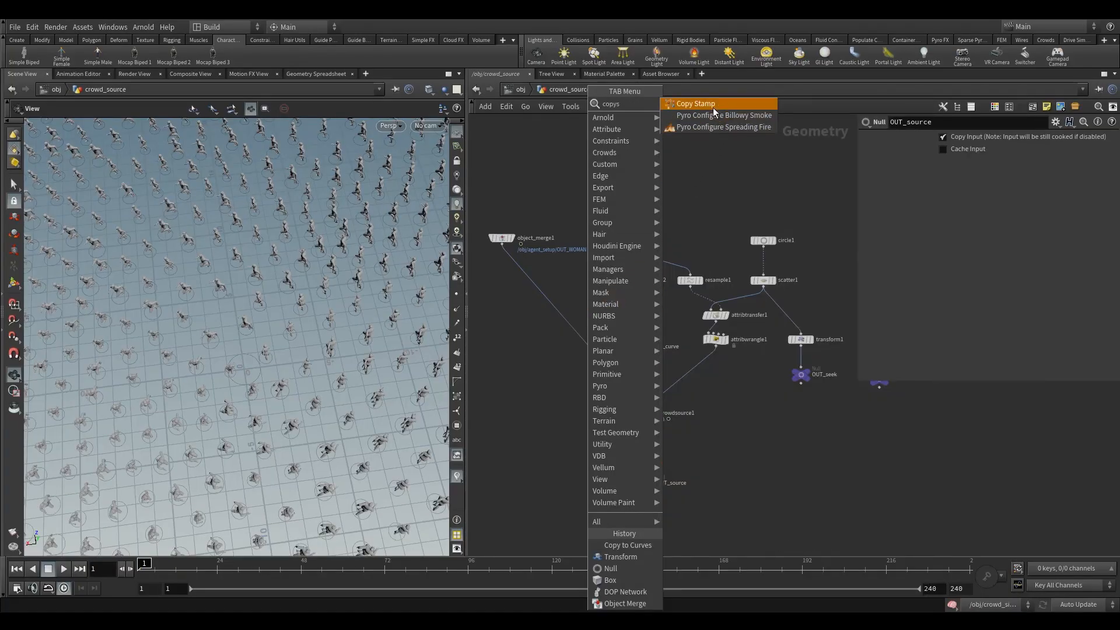
left_click(714, 107)
left_click(631, 306)
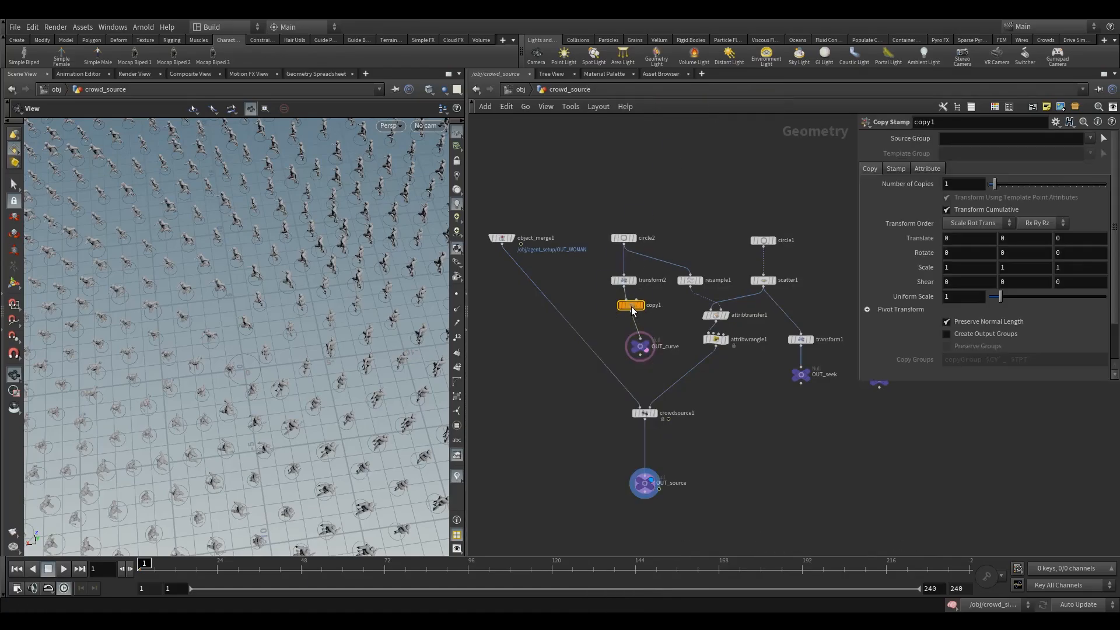
left_click_drag(632, 310, 624, 312)
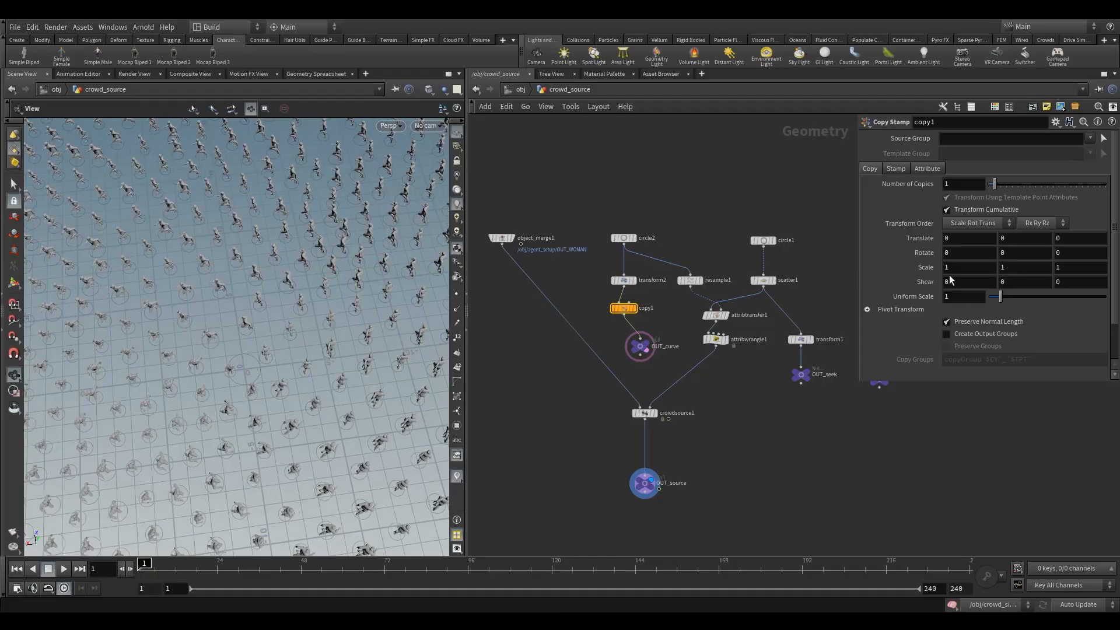
Set the Copy Stamp node's Scale to 1.5 on all three axes and its Number of Copies to 10.
middle_click_drag(926, 268, 925, 266)
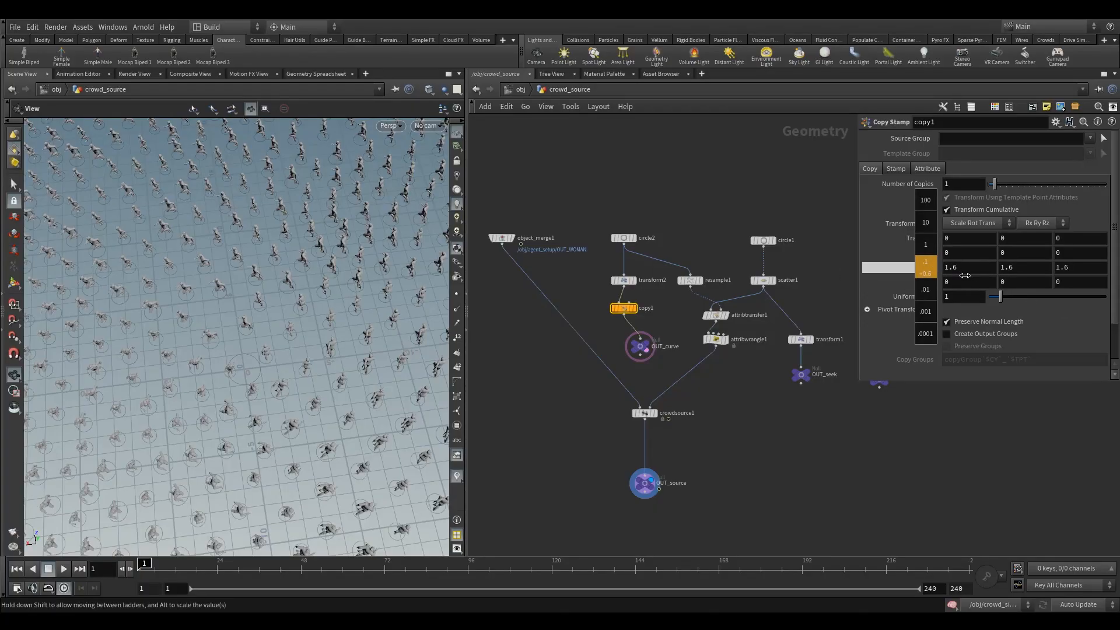
middle_click_drag(961, 275, 960, 275)
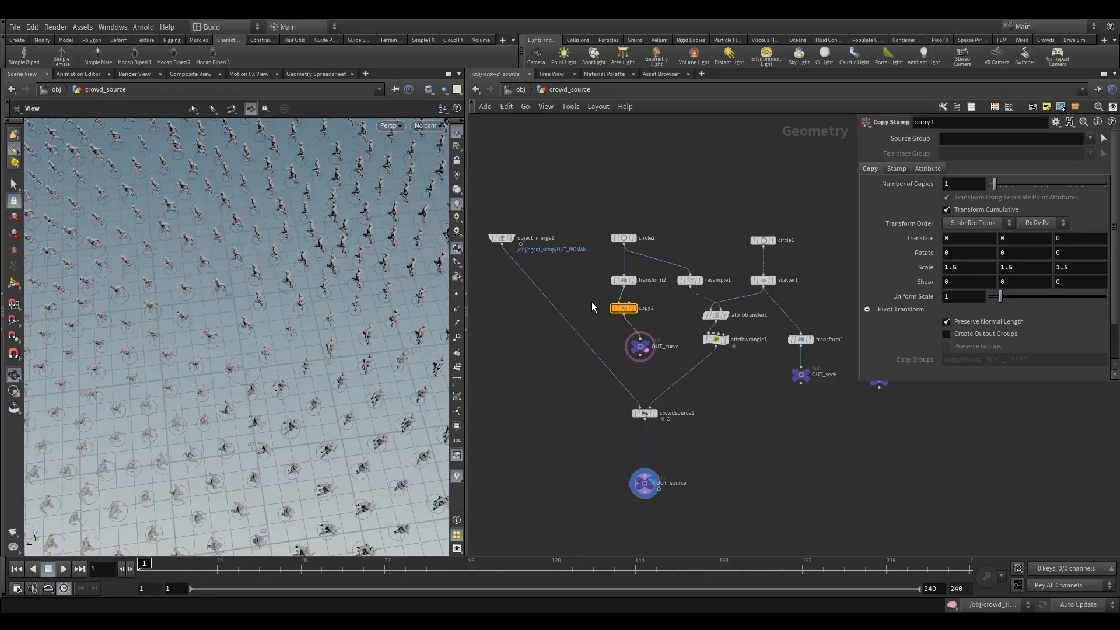
left_click(959, 186)
key("Return")
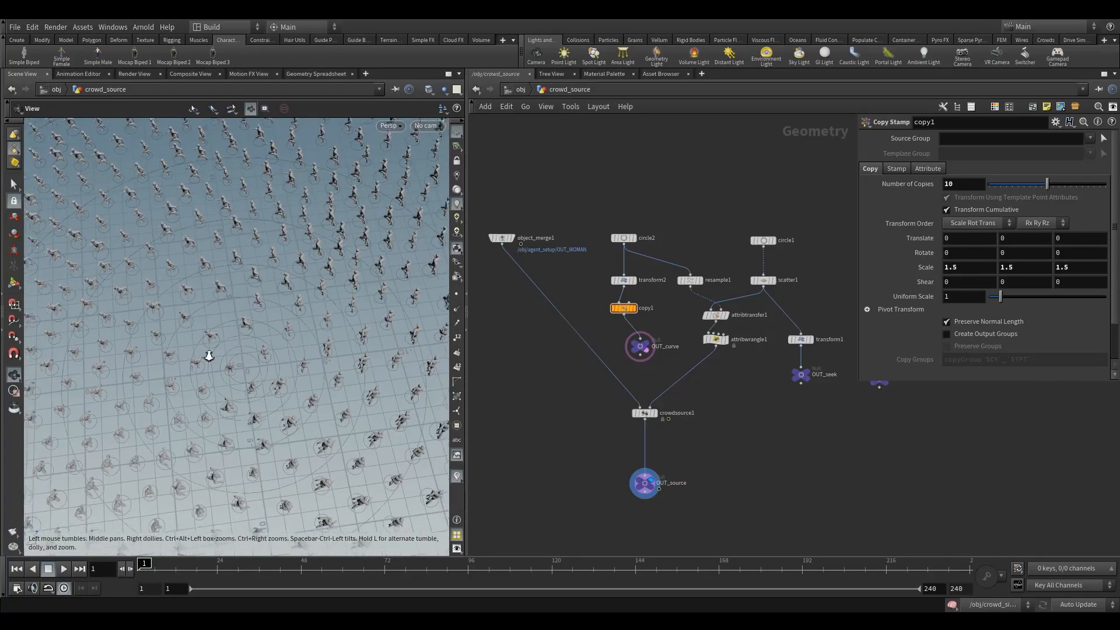
Inspect the concentric circles across the crowd and align the OUT_curve node beneath the Copy Stamp node.
left_click_drag(203, 407, 180, 255)
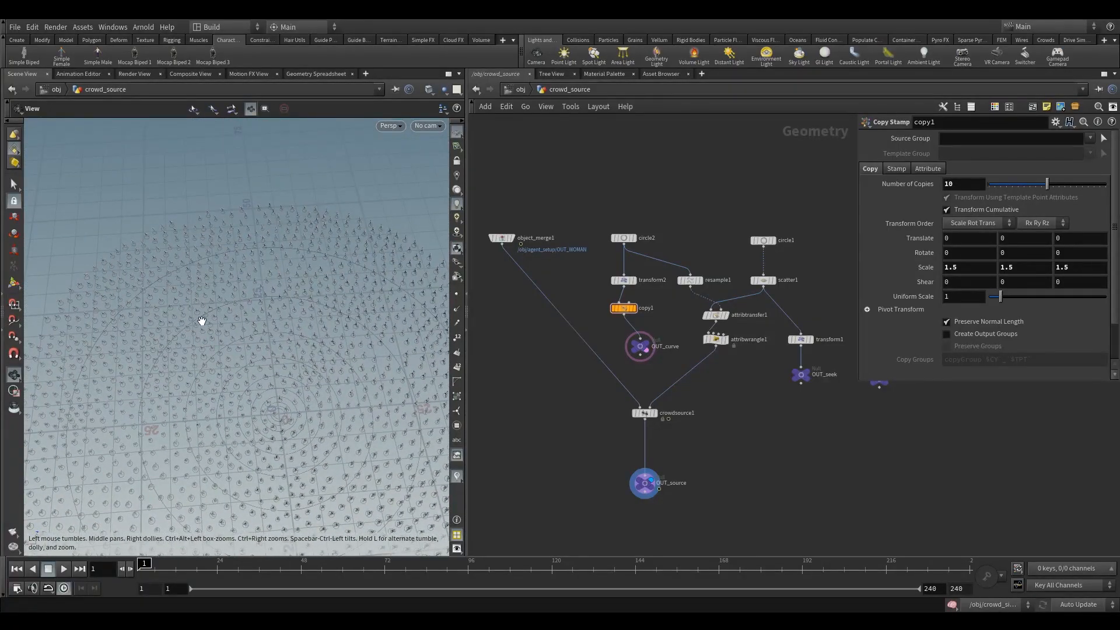
middle_click_drag(275, 407, 292, 387)
left_click_drag(326, 356, 318, 333)
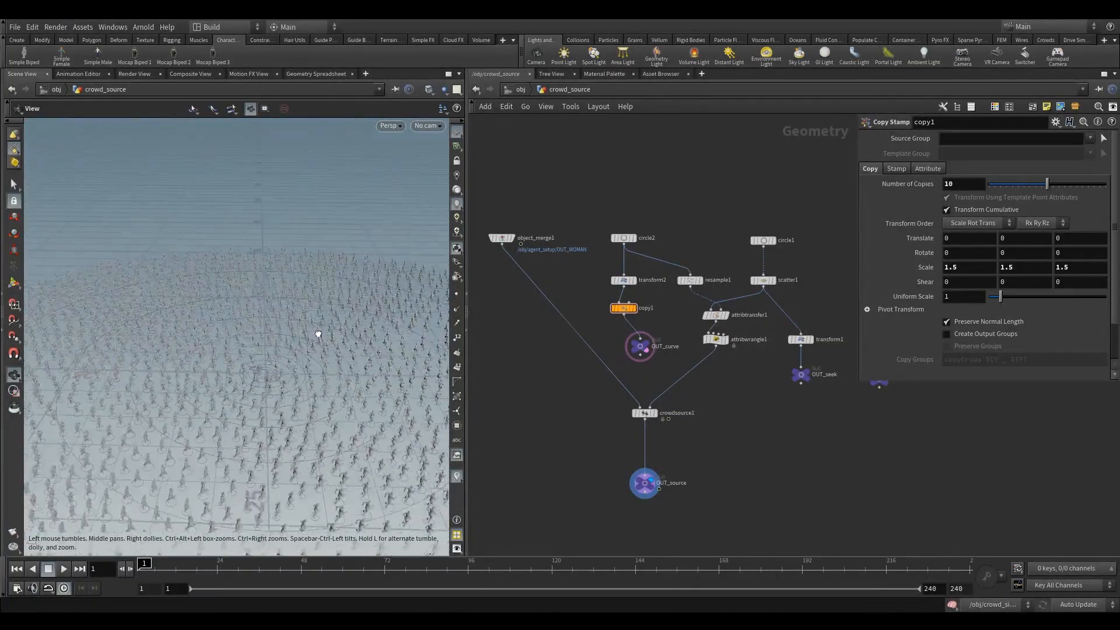
left_click_drag(645, 355, 628, 349)
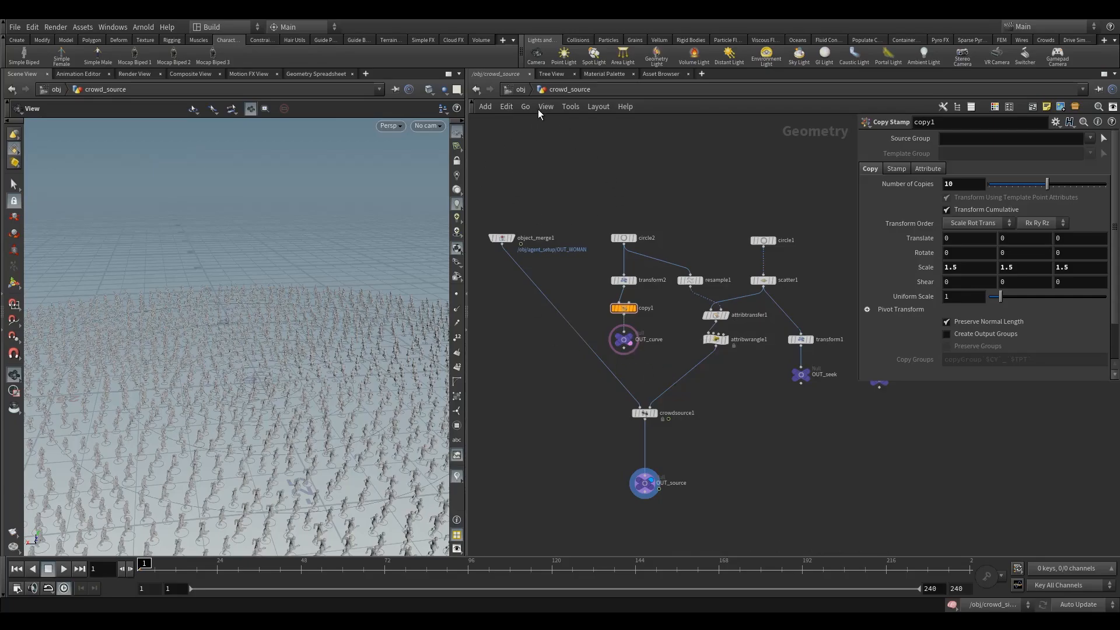
Return to the object level and hide the crowd_source object while keeping crowd_sim1 displayed.
left_click(527, 89)
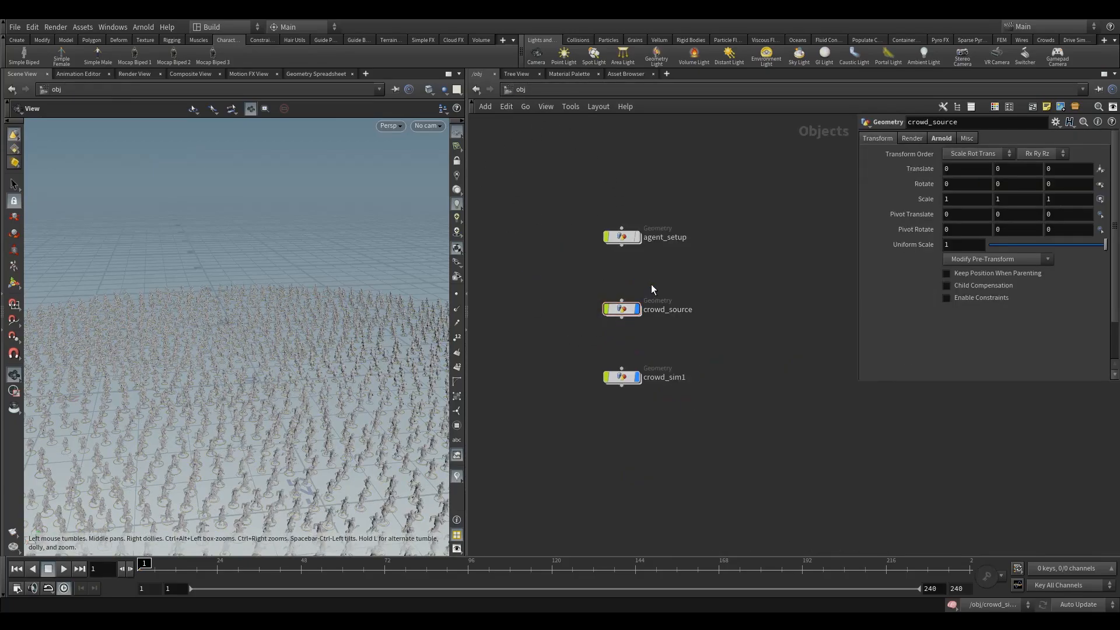
left_click_drag(370, 375, 277, 397)
right_click_drag(277, 396, 508, 366)
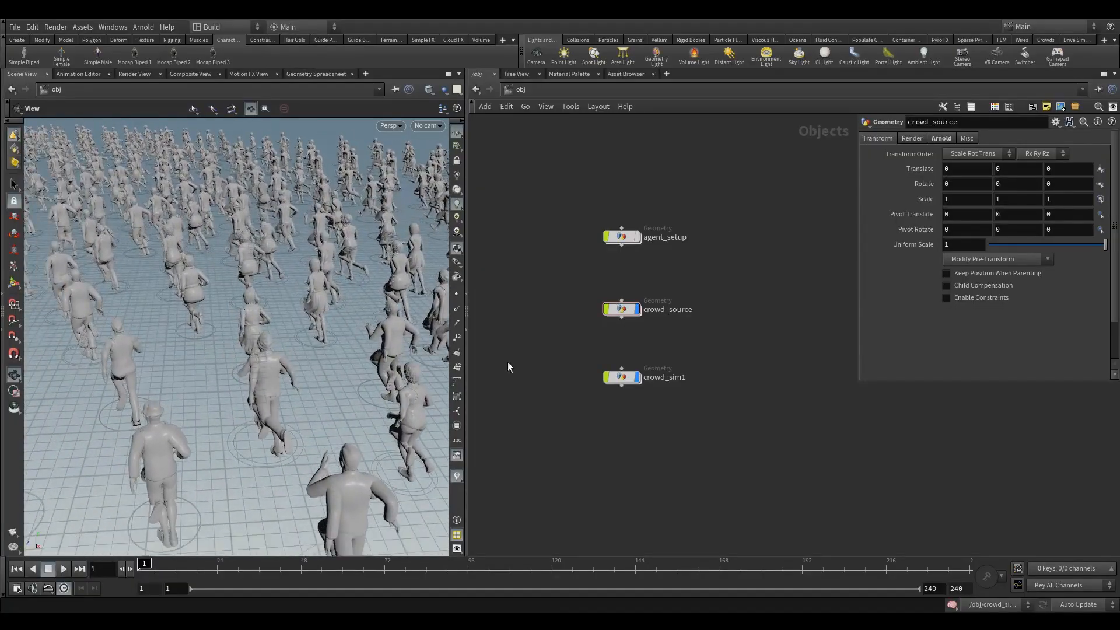
left_click(637, 309)
left_click_drag(296, 367, 232, 356)
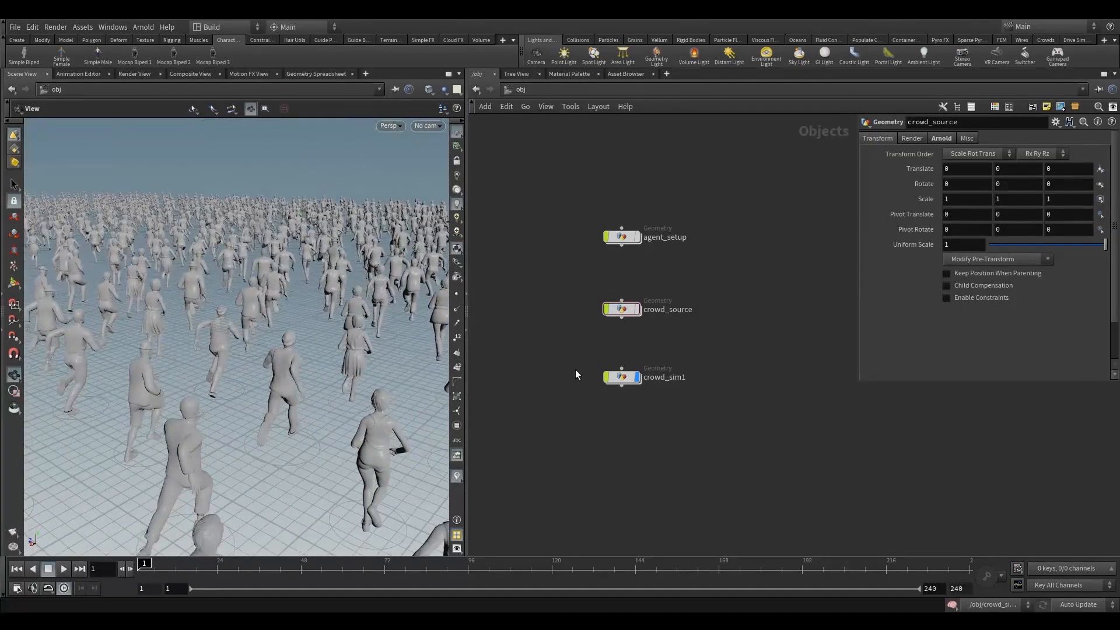
Open the dopnet2 network inside crowd_sim1 and check the popsteerpath1 node's parameters.
double_click(622, 378)
right_click_drag(302, 355, 304, 385)
double_click(564, 319)
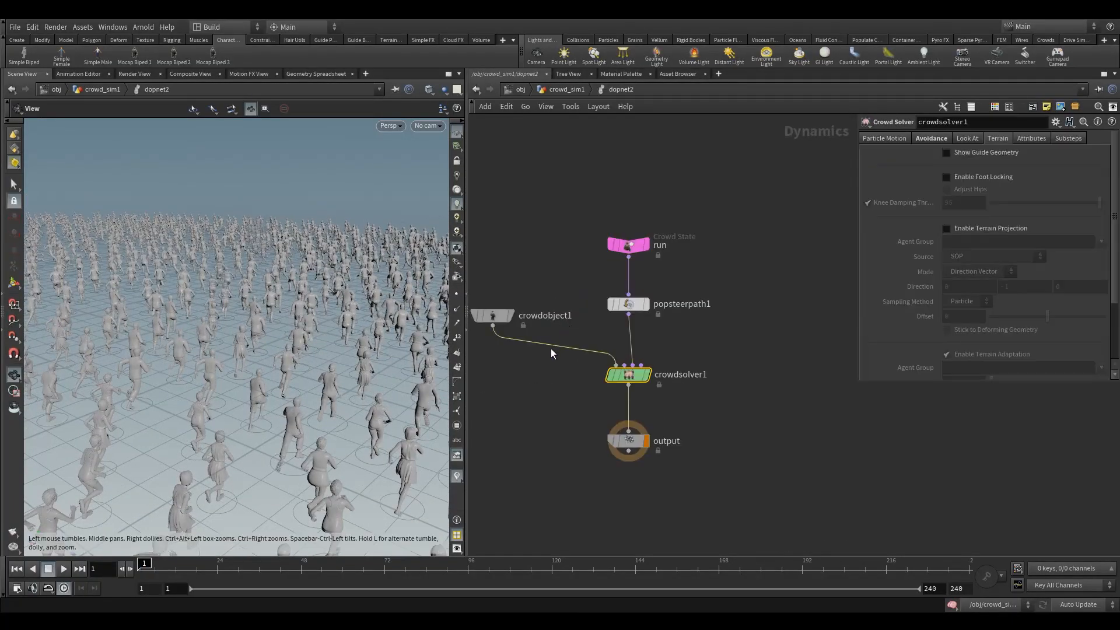
left_click(635, 322)
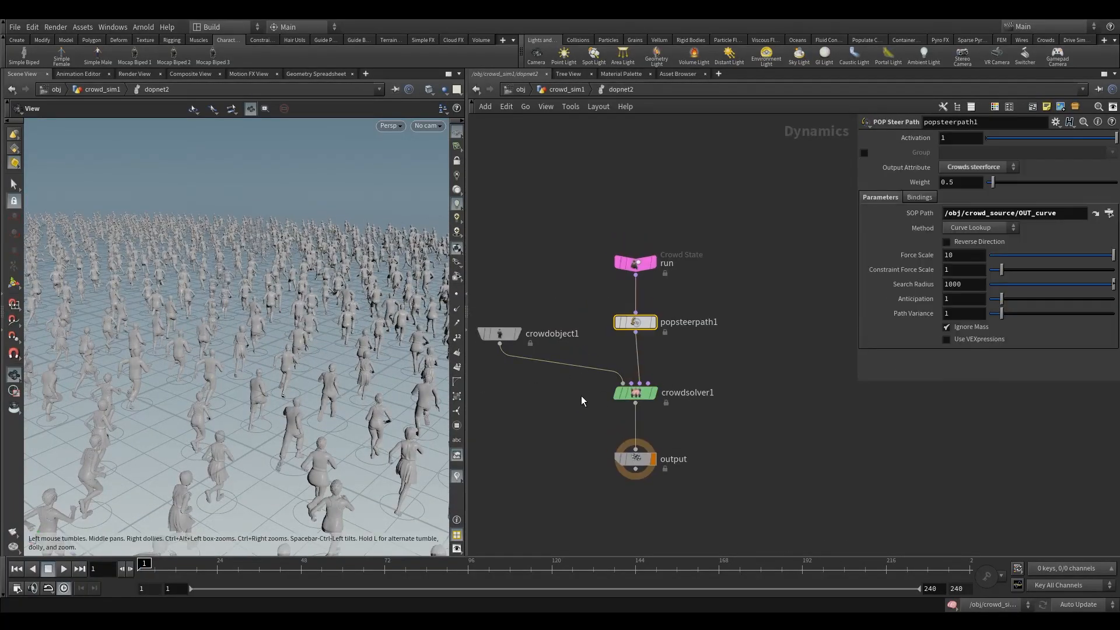
Enable Foot Locking in the terrain settings of the crowdsolver1 node.
left_click(635, 392)
left_click_drag(320, 371, 304, 442)
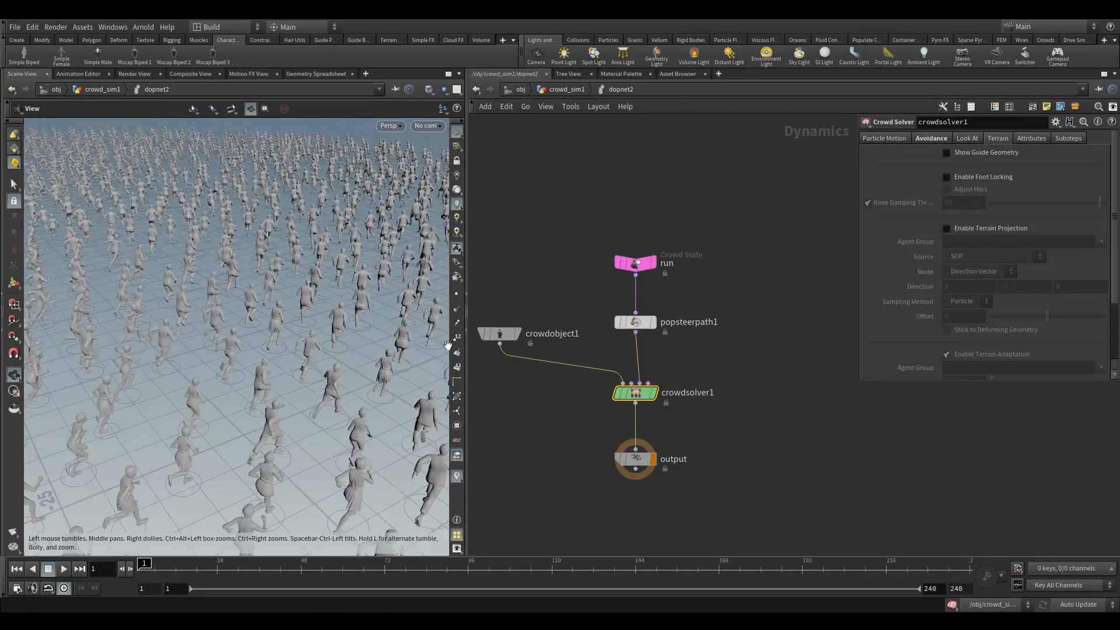
left_click(946, 176)
left_click_drag(312, 416, 302, 401)
right_click_drag(302, 400, 389, 439)
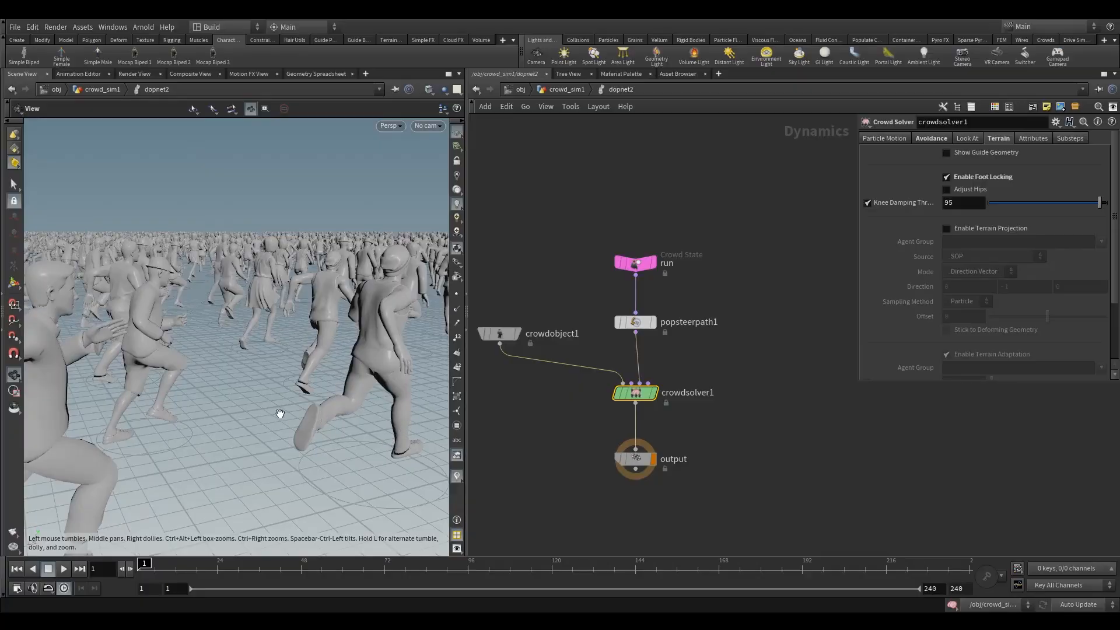
left_click_drag(380, 404, 249, 447)
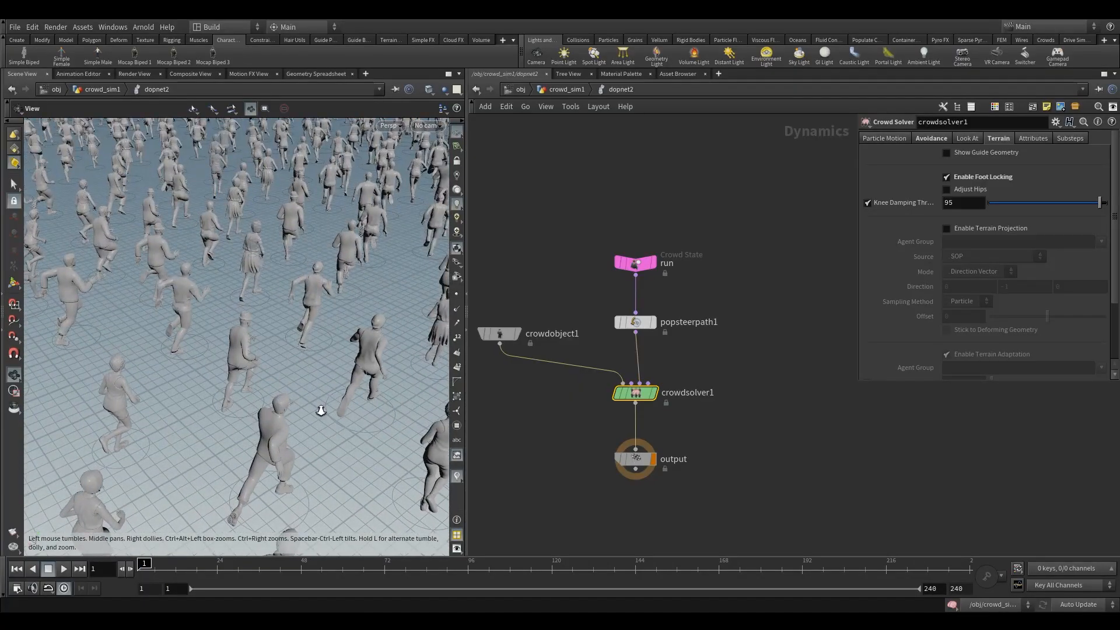
right_click_drag(320, 407, 239, 429)
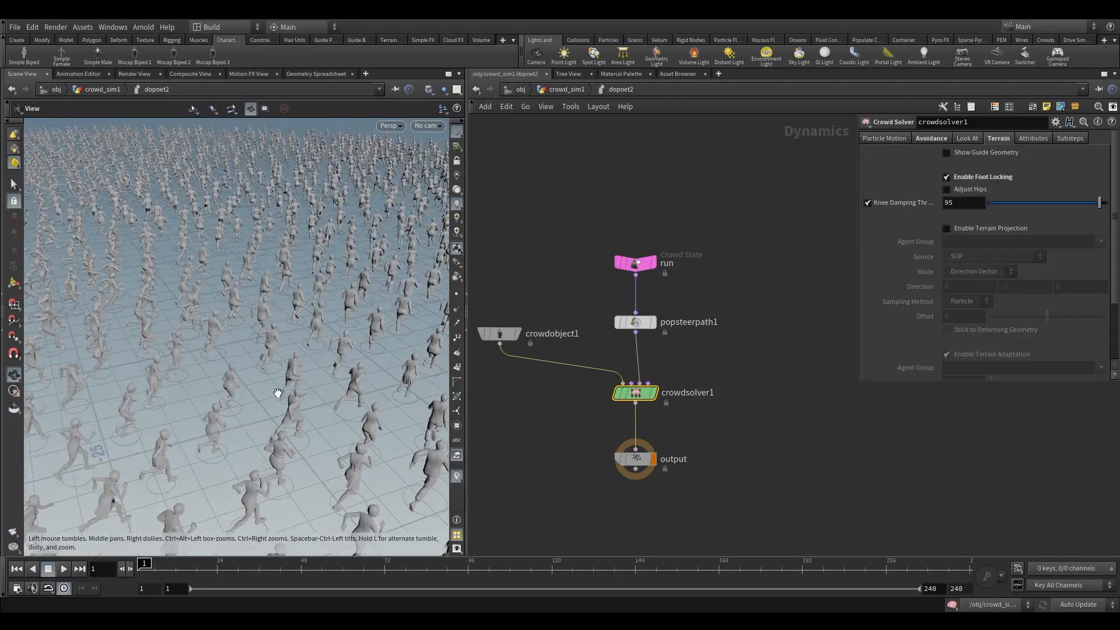
right_click_drag(279, 392, 238, 413)
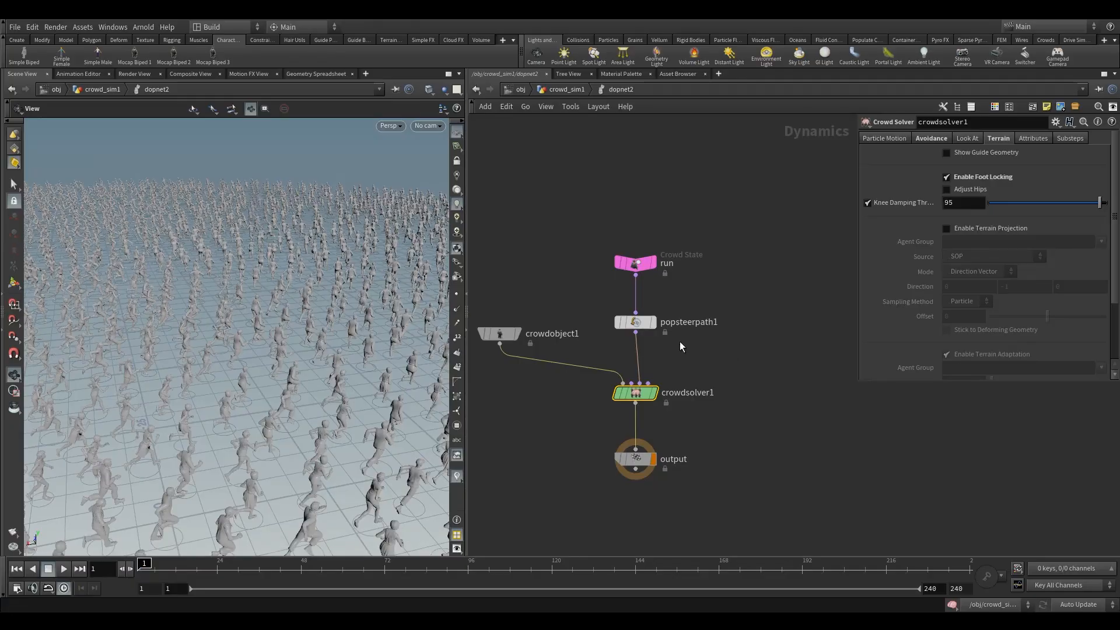
Enable Constrain Turn Acceleration in the particle motion settings of crowdsolver1.
left_click(930, 139)
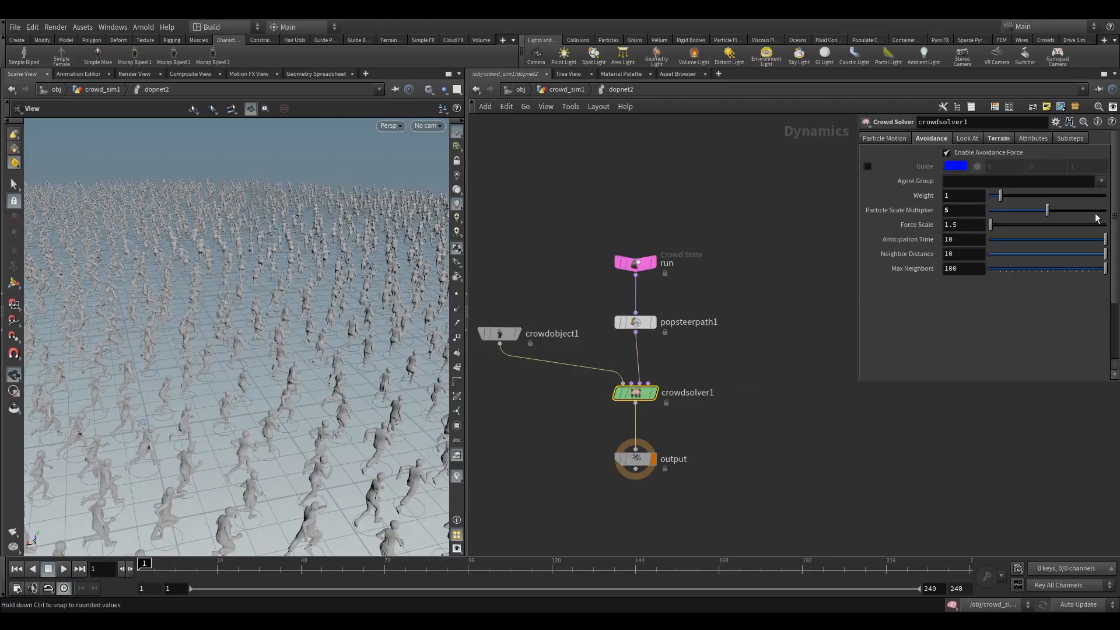
left_click(888, 139)
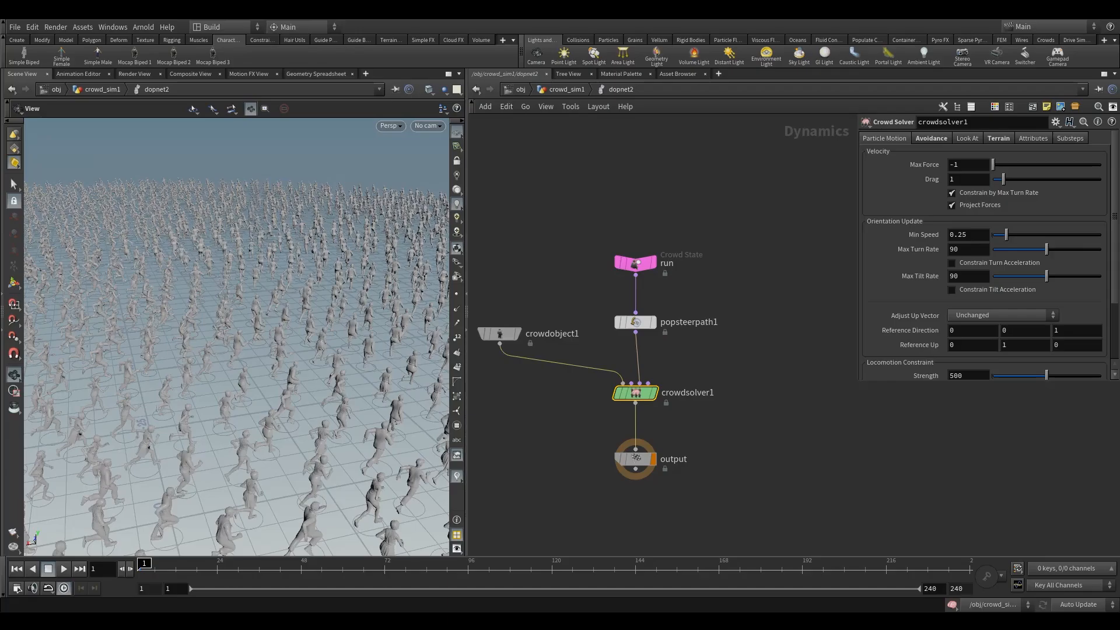
scroll(980, 235, "down", 1)
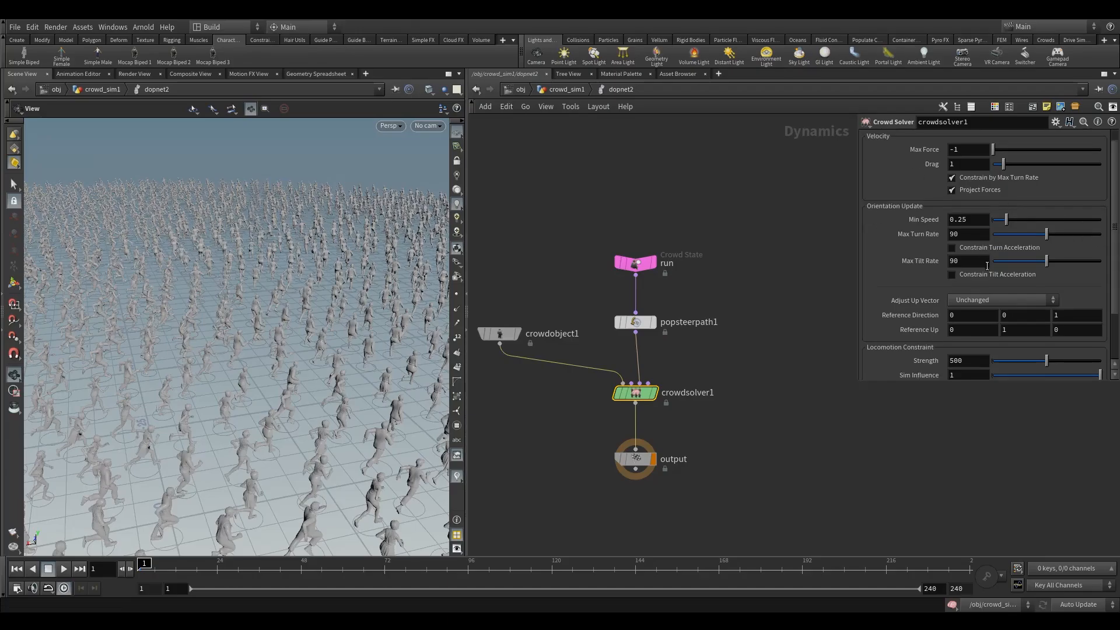
left_click(973, 250)
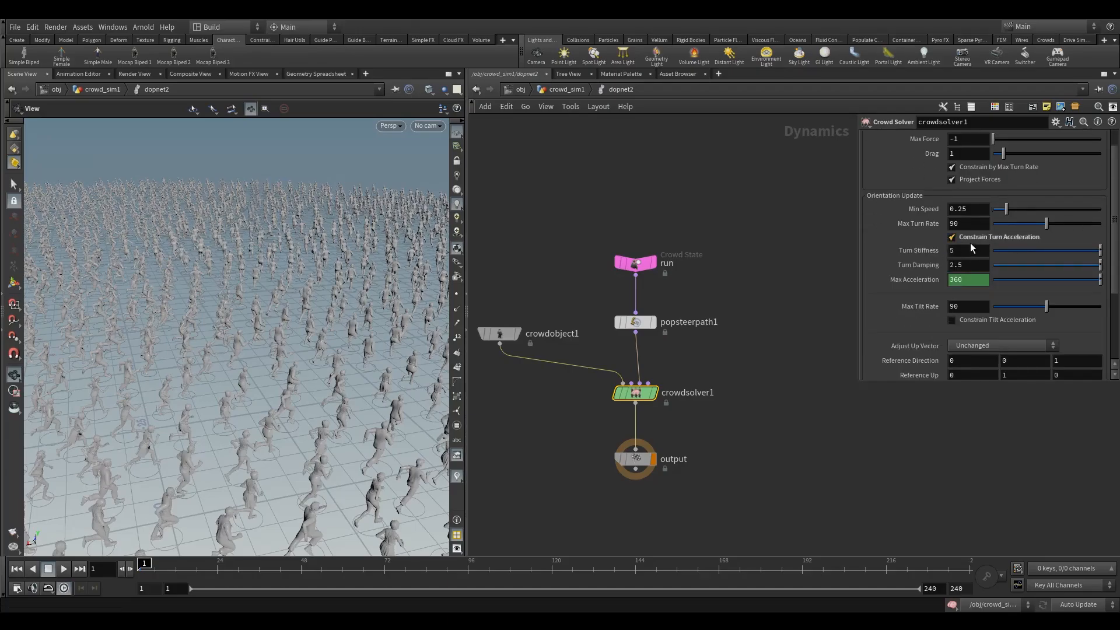
mouse_move(278, 417)
left_mouse_down()
mouse_move(302, 425)
mouse_move(266, 424)
left_mouse_up()
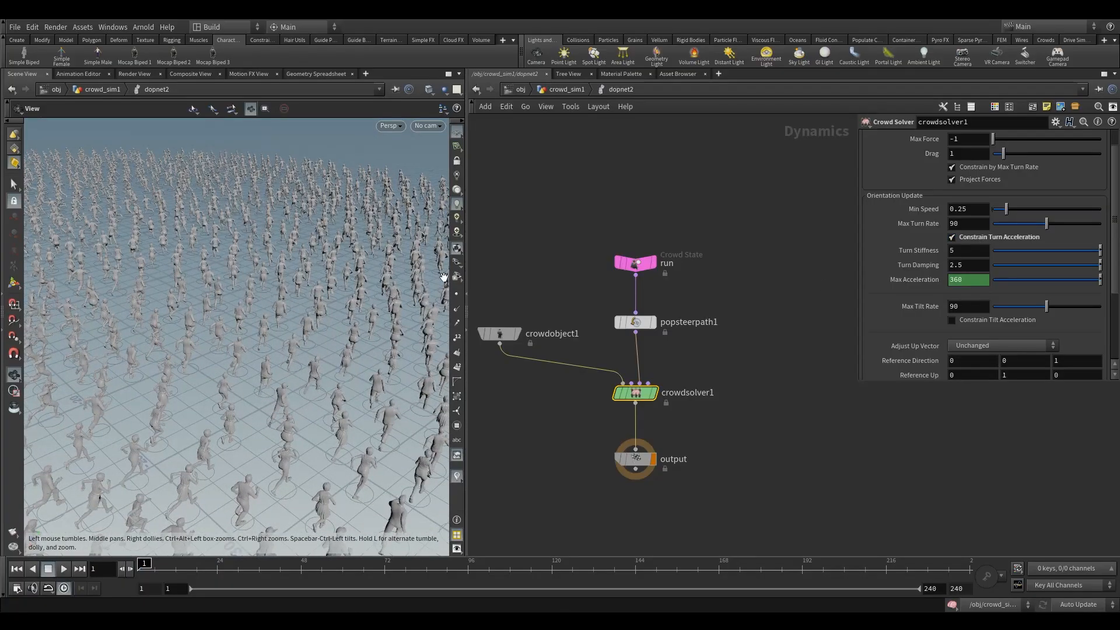
left_click_drag(255, 368, 261, 372)
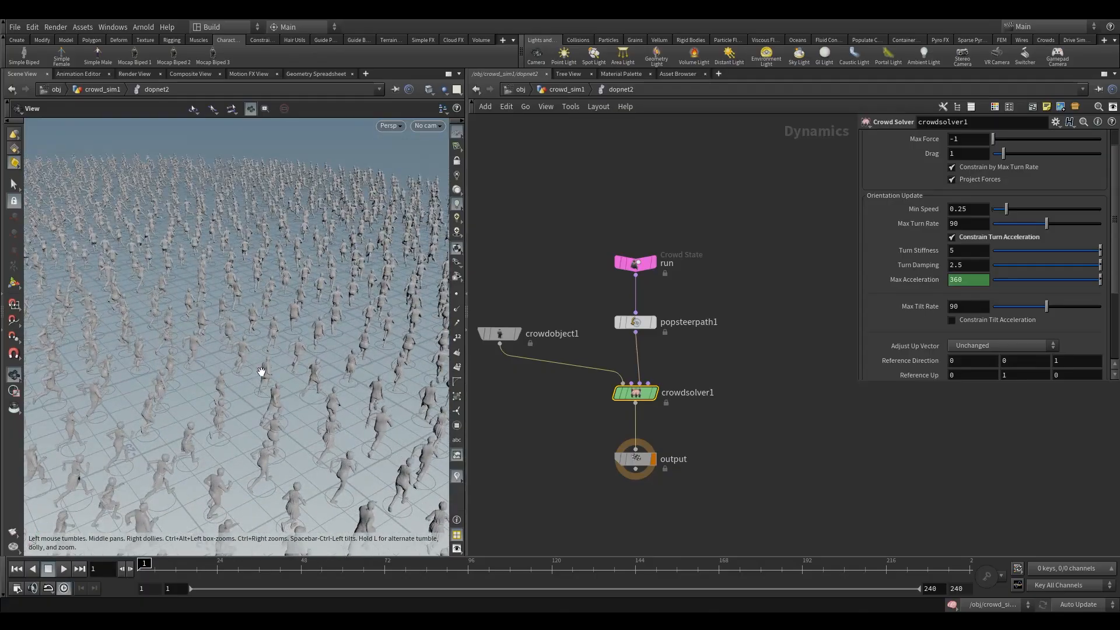
scroll(983, 338, "down", 3)
scroll(983, 339, "up", 3)
scroll(960, 216, "up", 1)
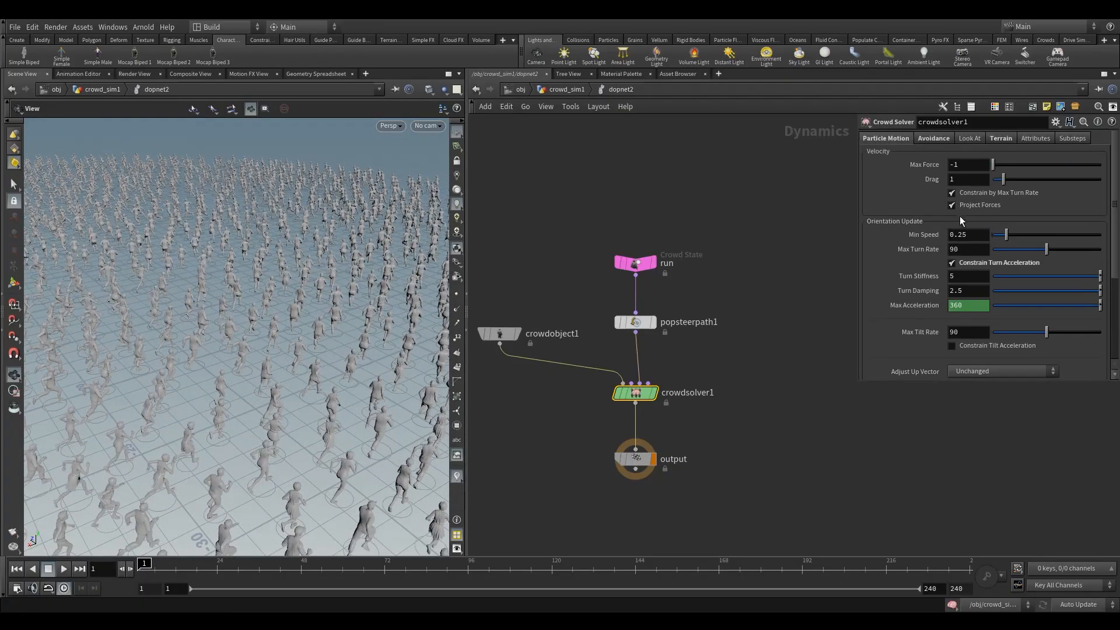
Turn on the avoidance Guide display for crowdsolver1 and examine the guide spheres around the agents.
left_click(931, 138)
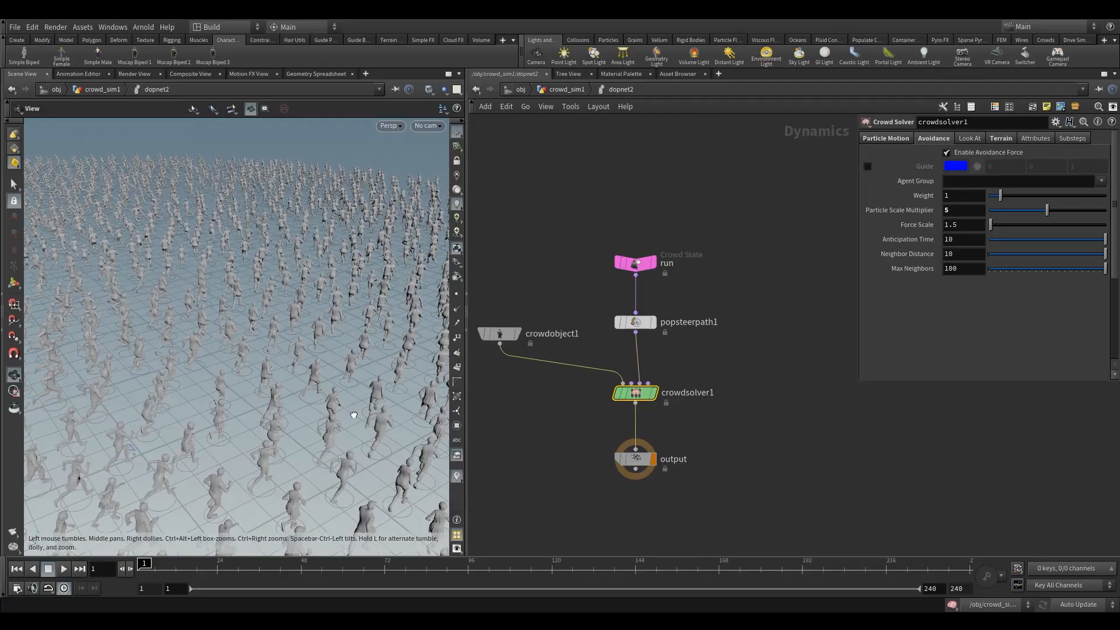
left_click_drag(354, 415, 303, 372)
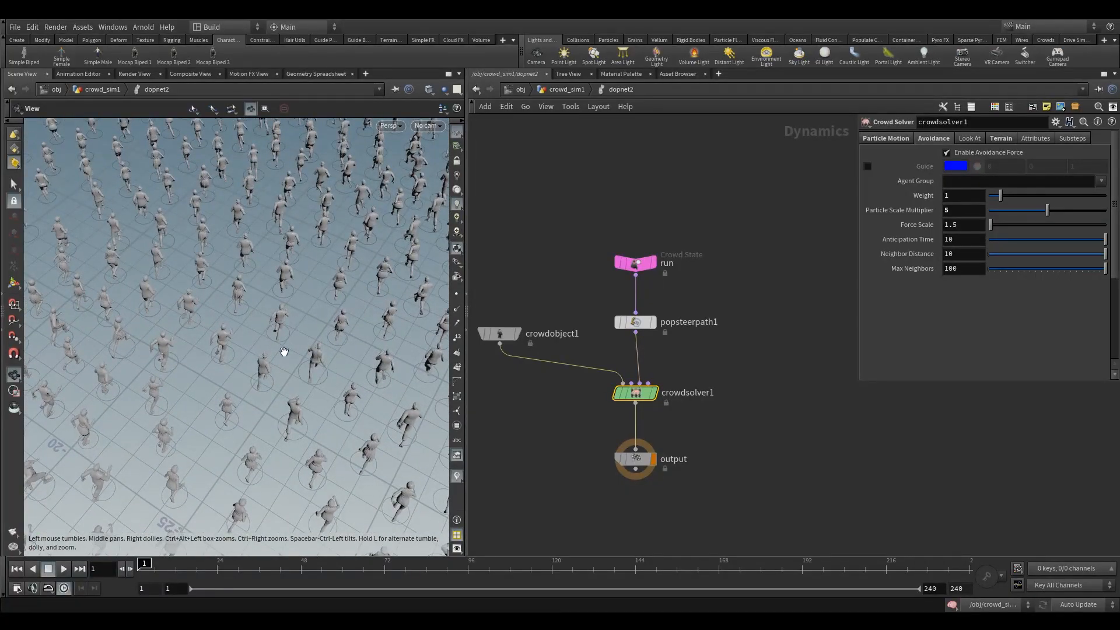
left_click(867, 166)
right_click_drag(342, 344, 260, 327)
left_click_drag(260, 327, 275, 385)
right_click_drag(267, 385, 296, 396)
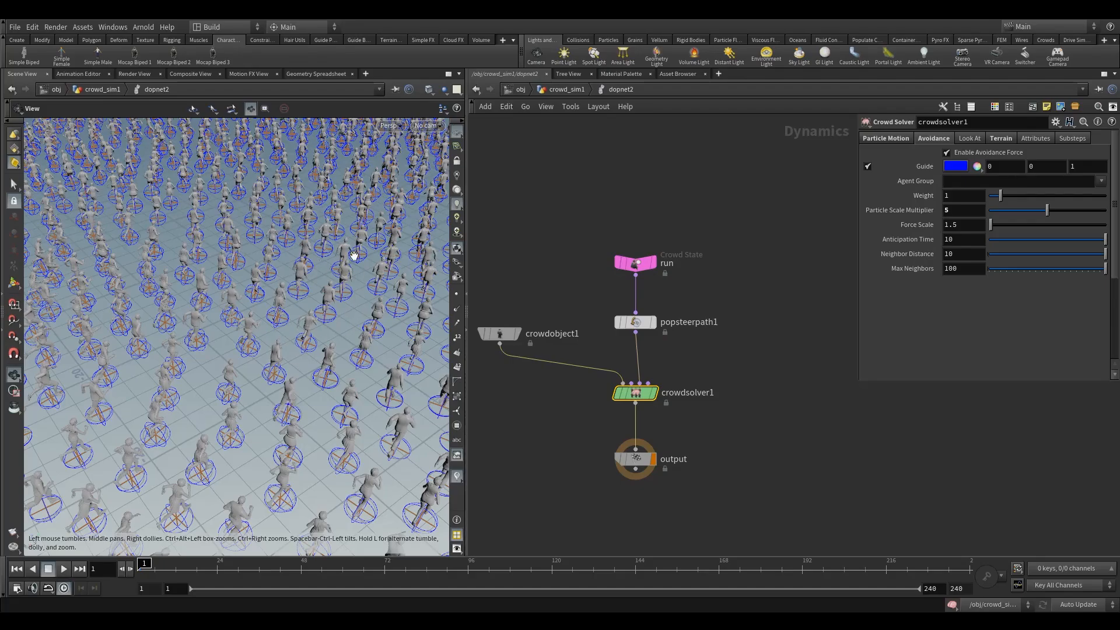
left_click_drag(303, 308, 350, 306)
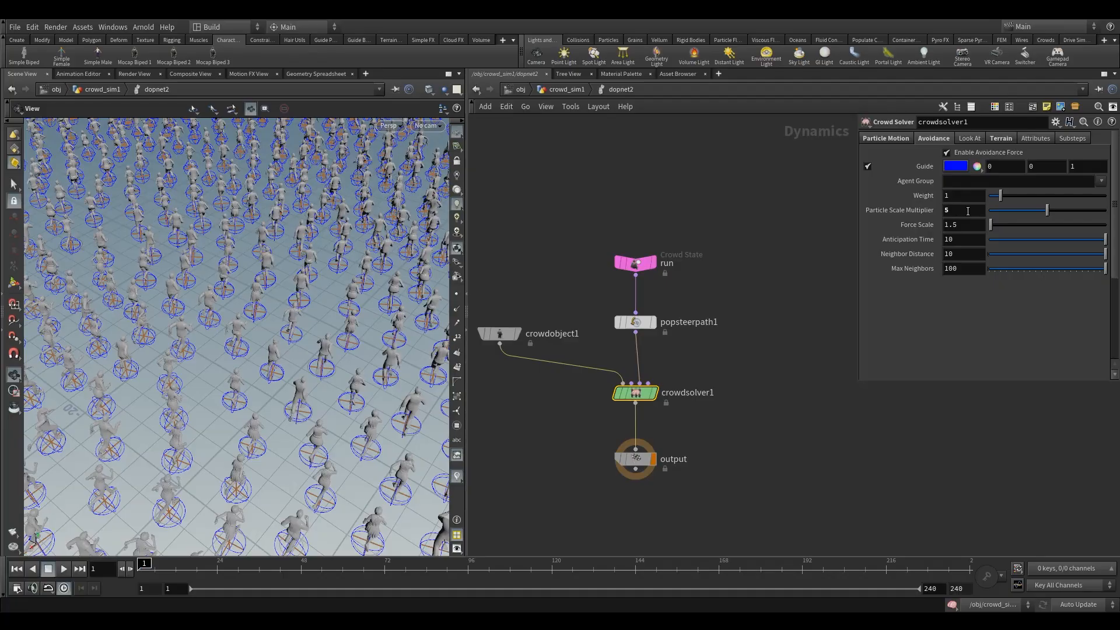
Set the avoidance Particle Scale Multiplier of crowdsolver1 to 7 and check the spacing between agents.
left_click_drag(966, 210, 796, 199)
type("7")
key("Return")
left_click_drag(290, 359, 336, 345)
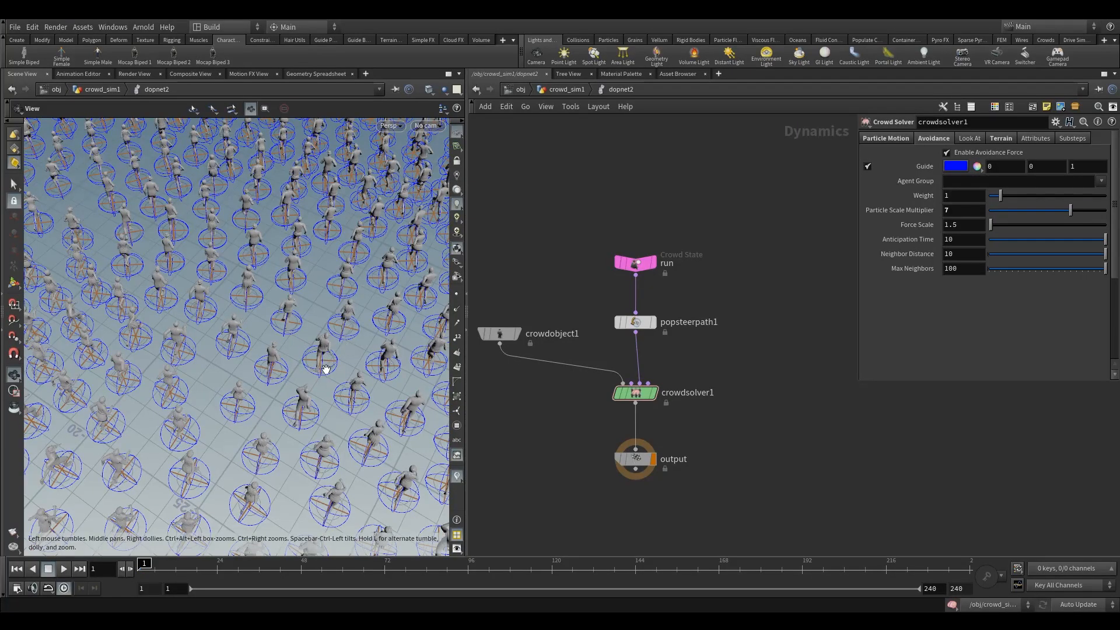
mouse_move(301, 366)
left_mouse_down()
mouse_move(290, 350)
mouse_move(303, 344)
left_mouse_up()
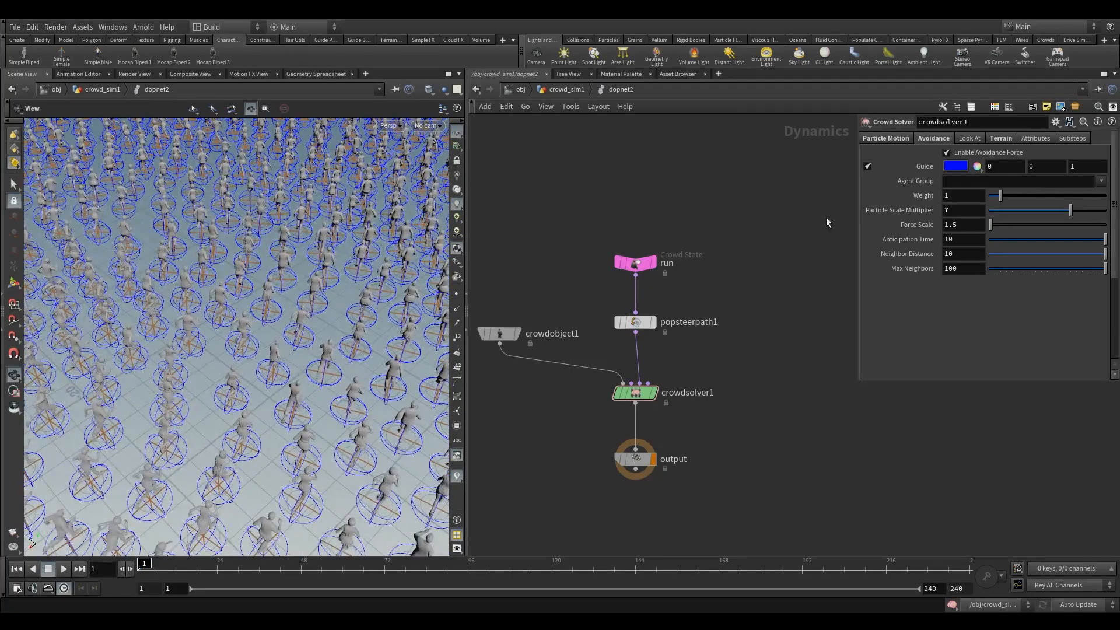
Set crowdsolver1's avoidance Force Scale to 3 and Neighbor Distance to 5.
left_click(966, 224)
type("3")
key("Return")
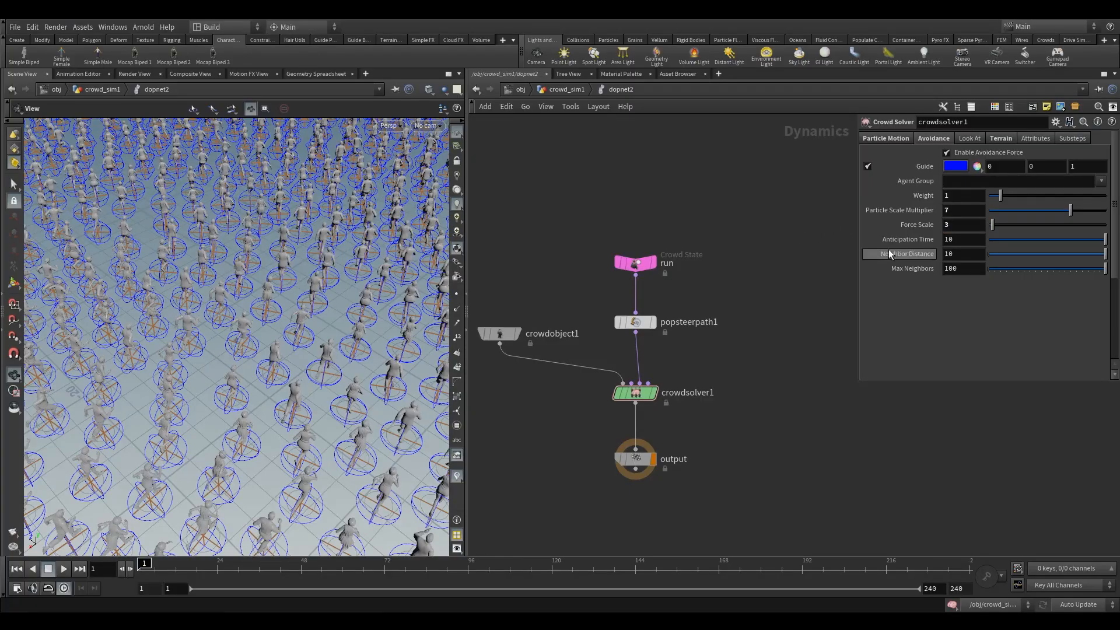
left_click_drag(355, 376, 299, 414)
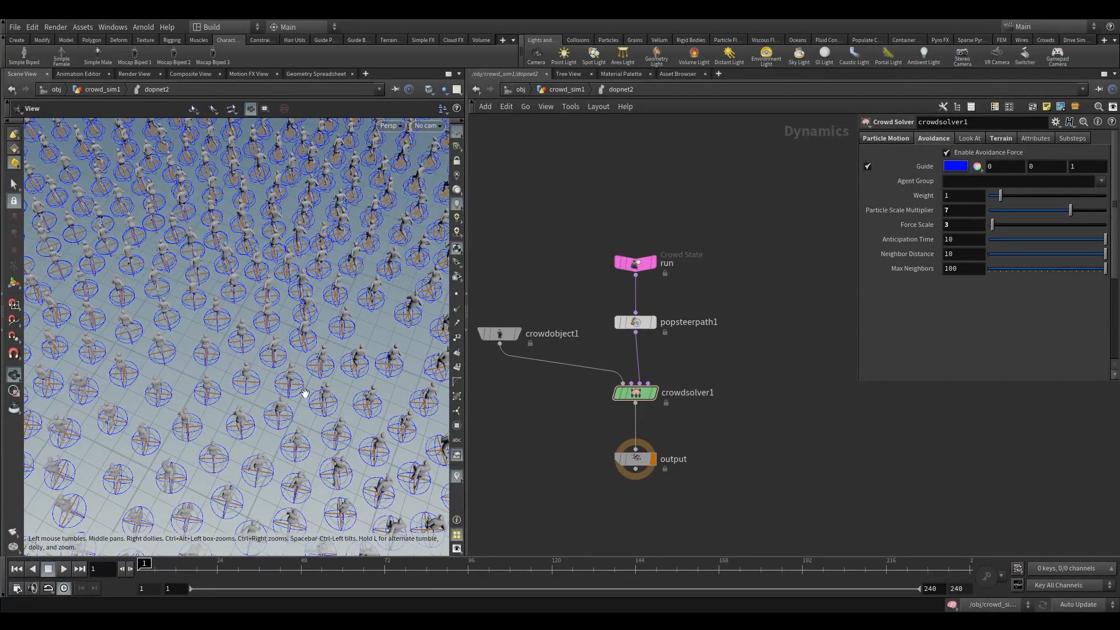
left_click(964, 254)
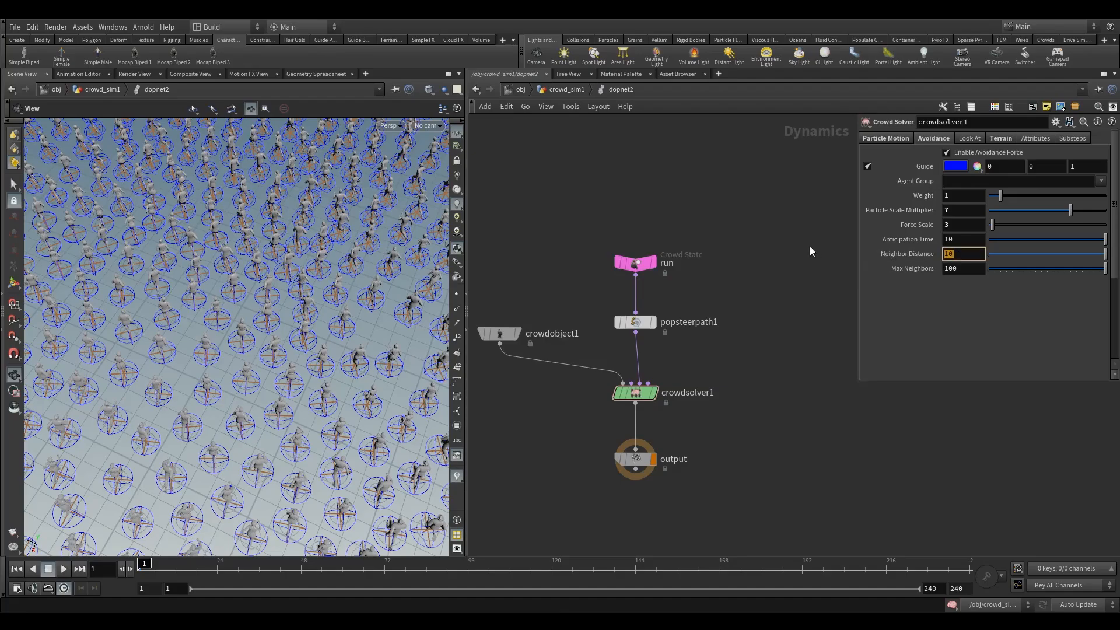
type("5")
key("Return")
Set the Anticipation of the popsteerpath1 node to .1.
left_click_drag(721, 293, 609, 349)
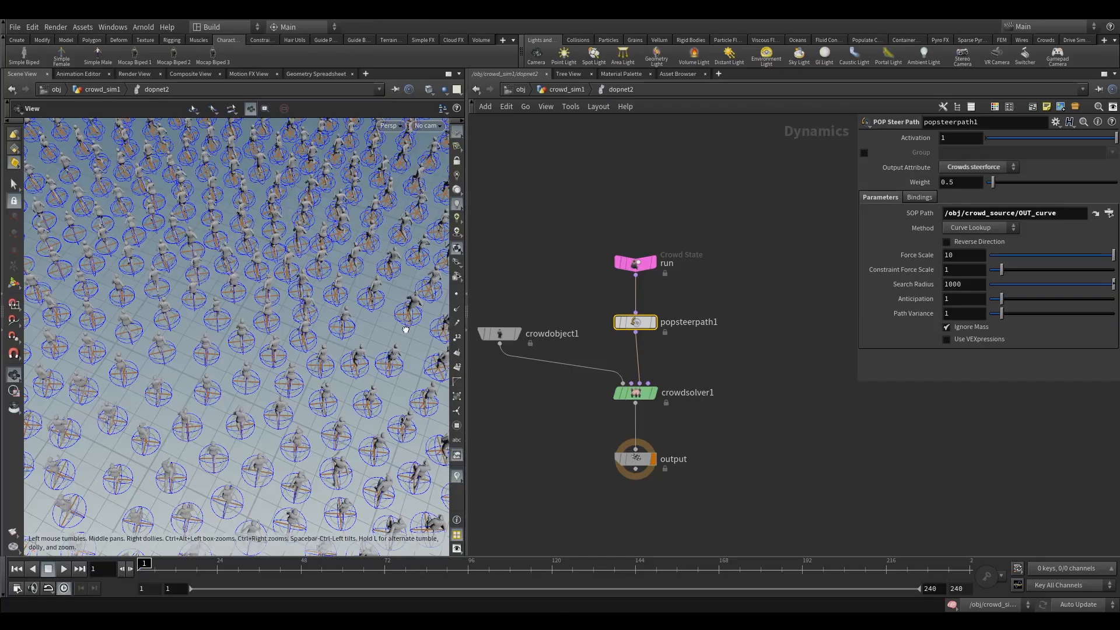
mouse_move(912, 299)
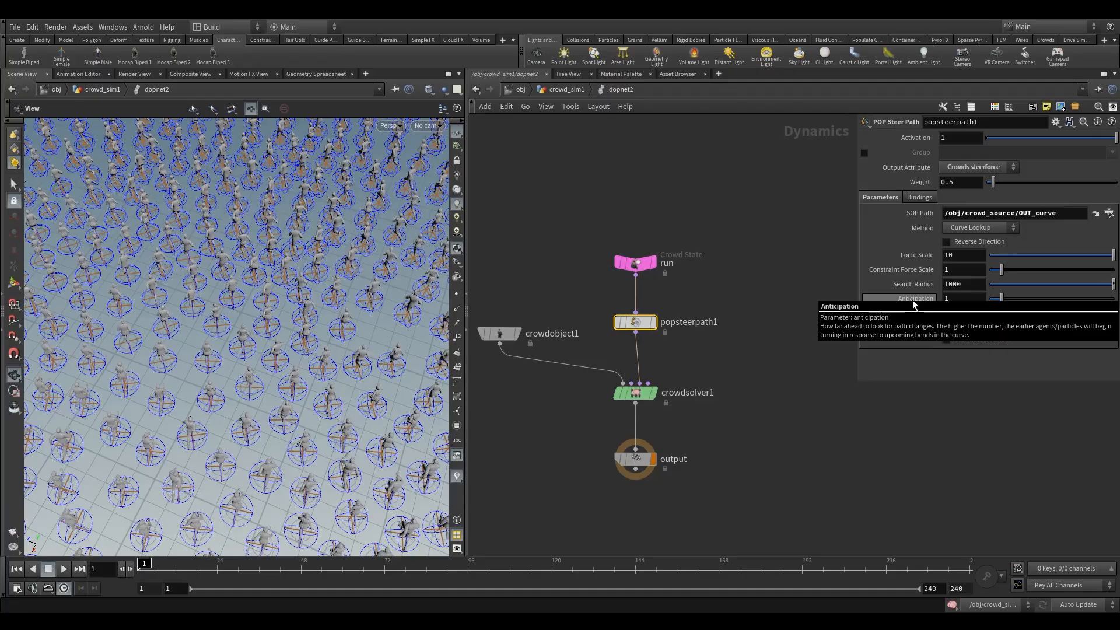
left_click_drag(318, 296, 258, 402)
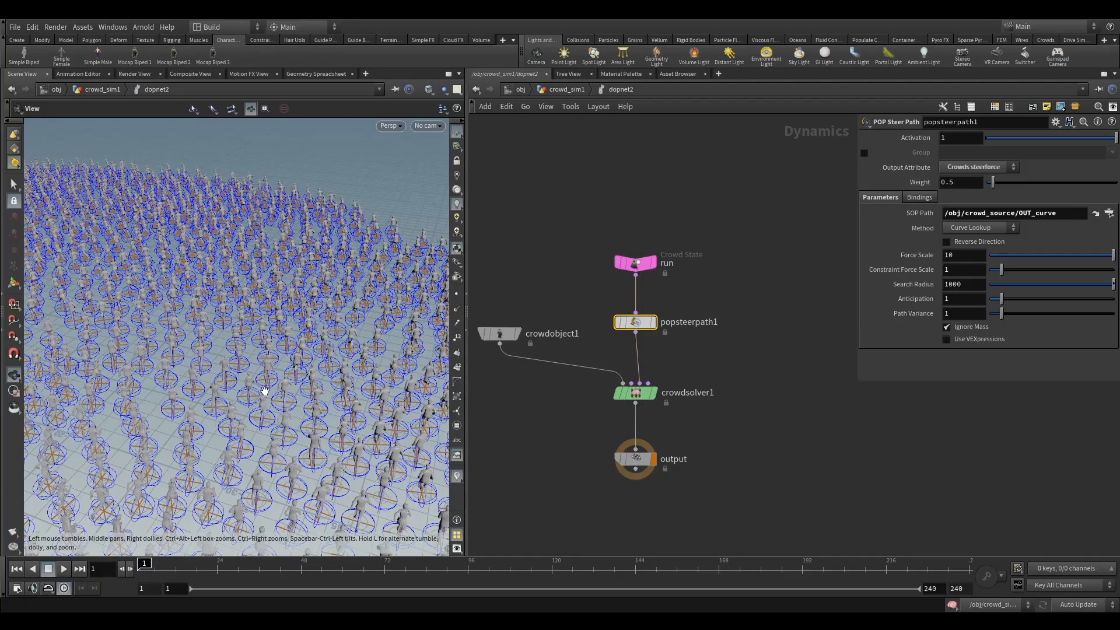
left_click_drag(194, 378, 201, 417)
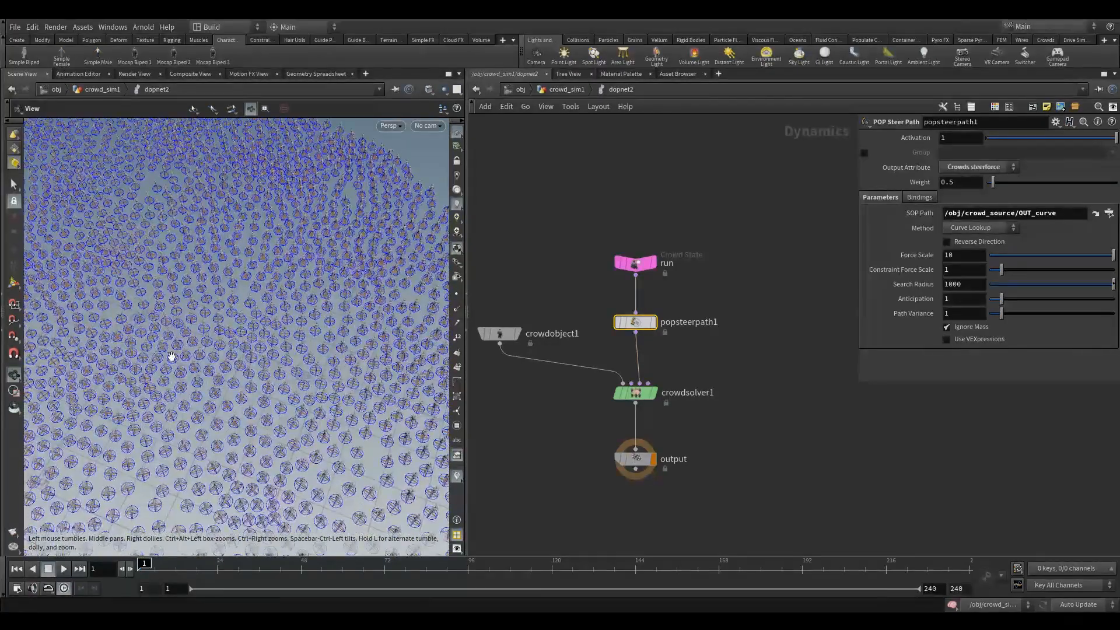
left_click_drag(302, 374, 322, 364)
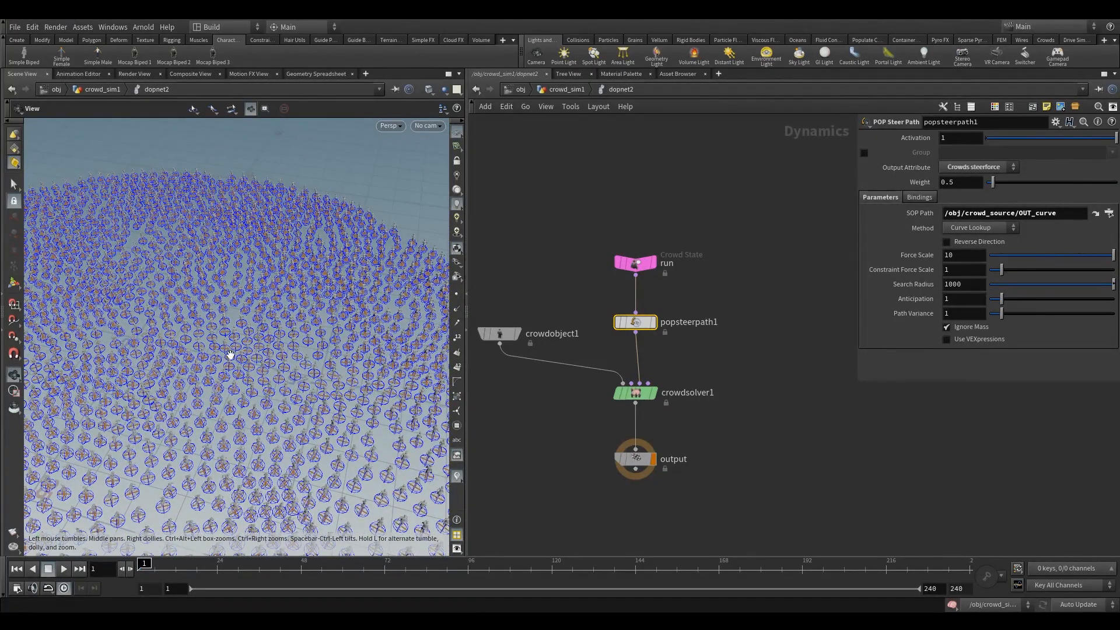
left_click_drag(357, 301, 281, 307)
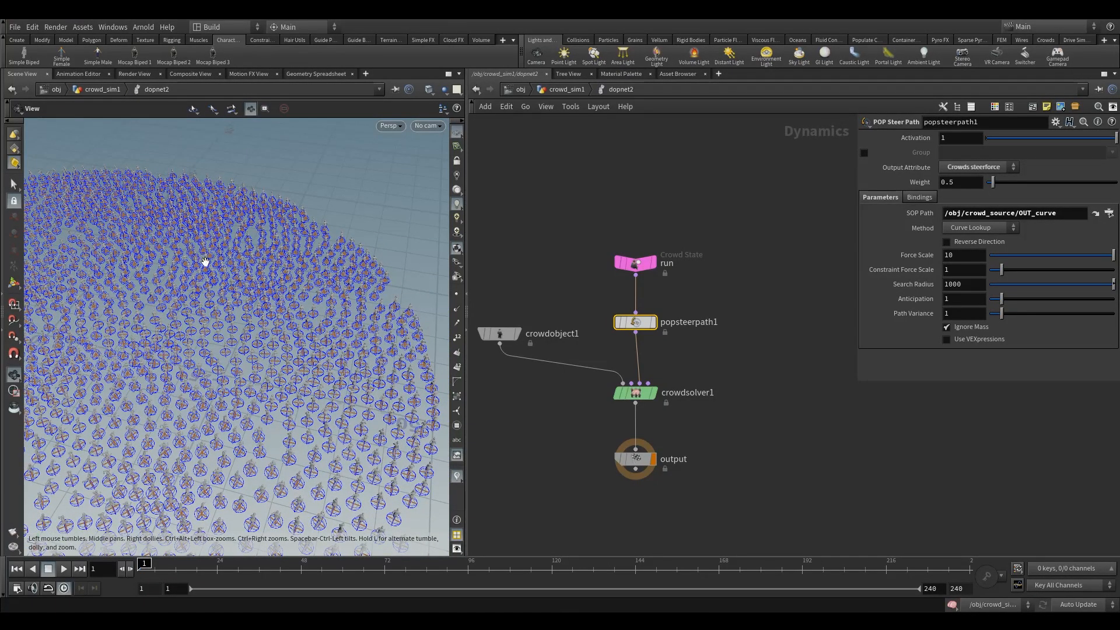
double_click(966, 302)
type(".1")
key("Return")
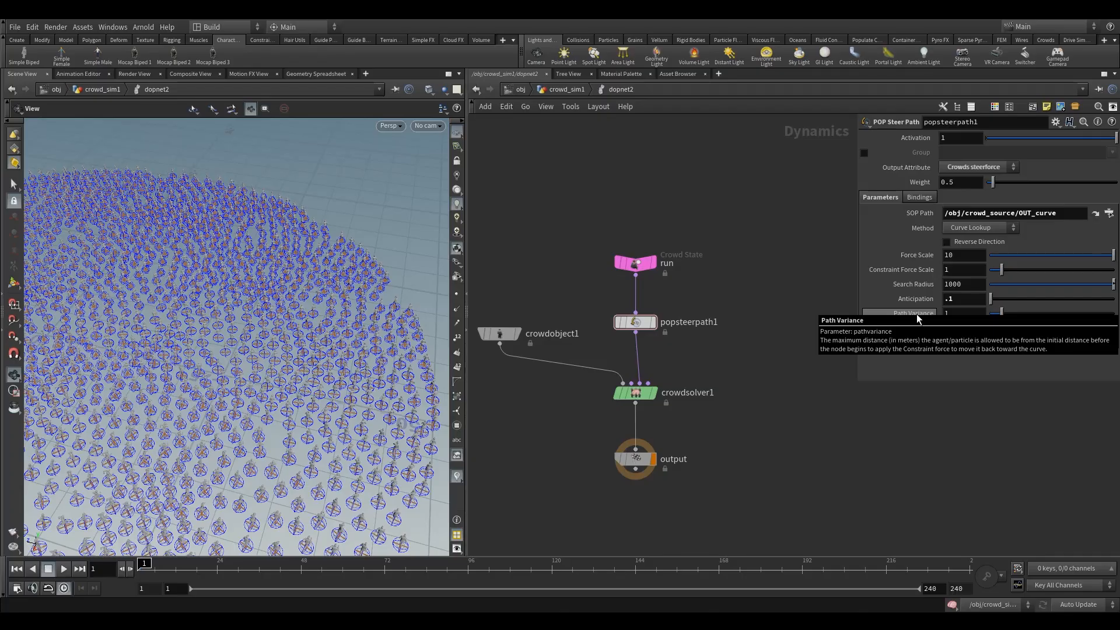
Set the Path Variance of the popsteerpath1 node to .5.
left_click_drag(957, 313, 821, 316)
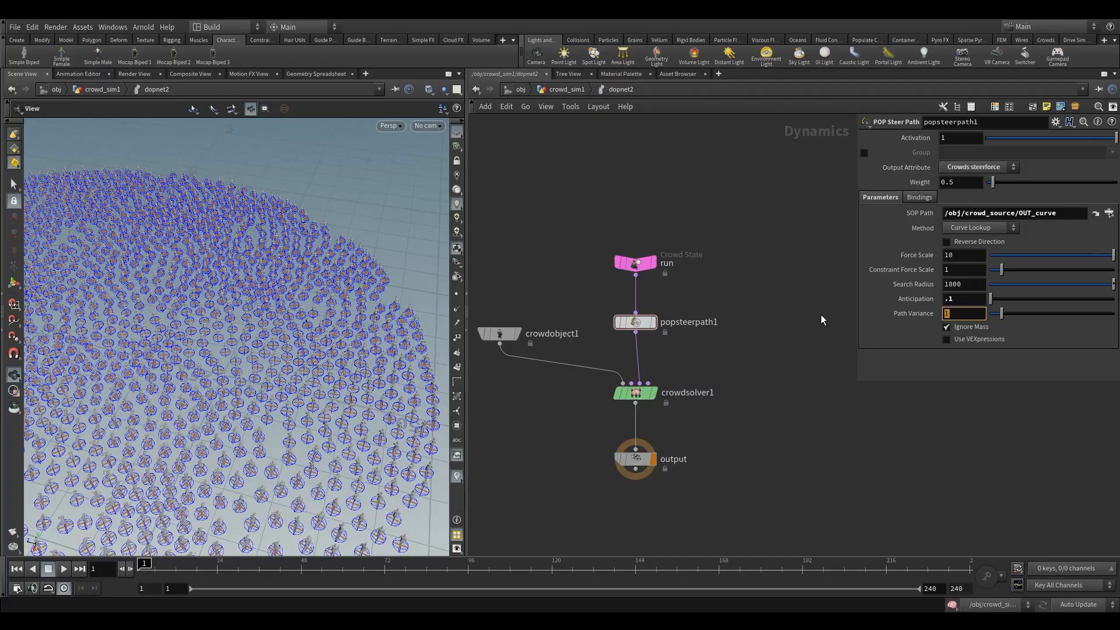
type(".5")
key("Return")
middle_click_drag(172, 351, 251, 315)
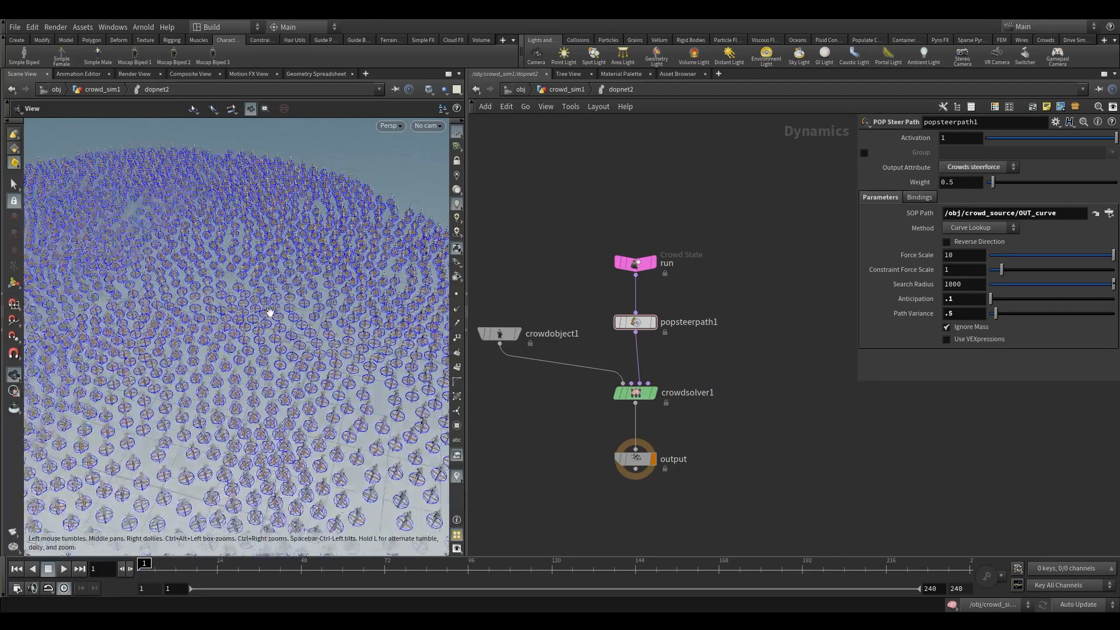
Examine the crowd's spacing from farther out, along with the avoidance settings of crowdsolver1 and the steering settings of popsteerpath1.
right_click_drag(251, 315, 210, 371)
left_click_drag(210, 371, 214, 386)
left_click(636, 393)
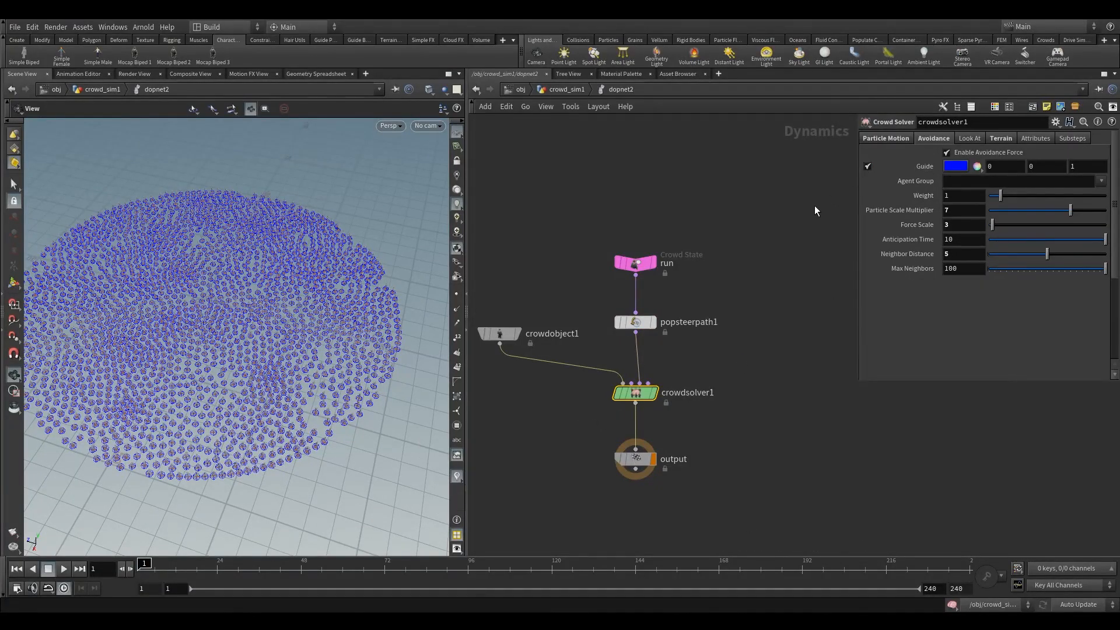
left_click(646, 322)
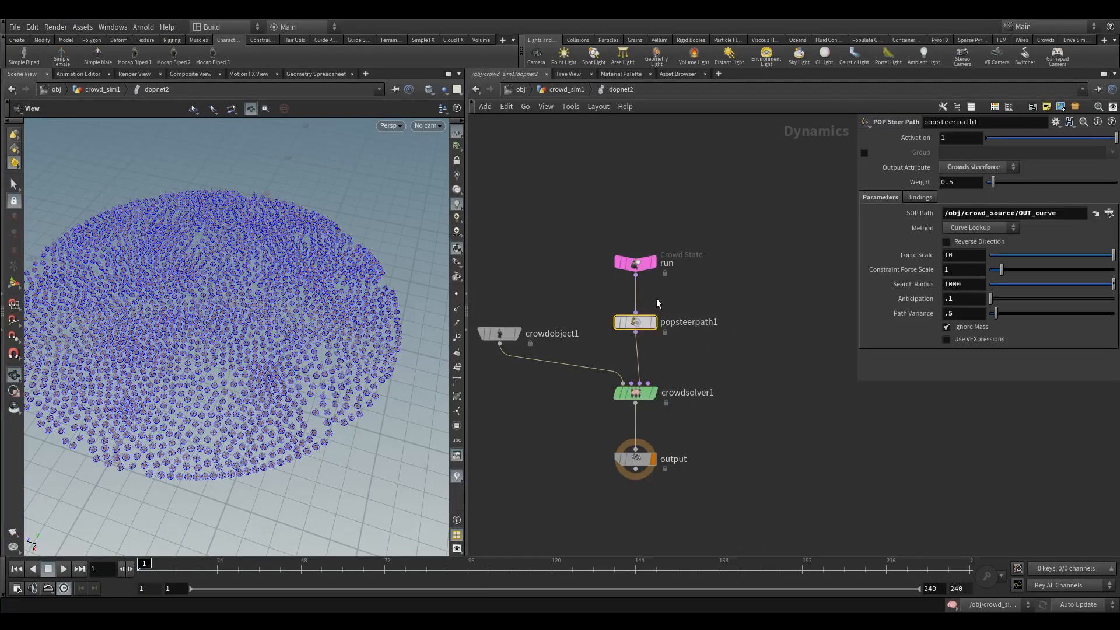
Add a camera at object level beside crowd_sim1 and look through cam1 in the viewport.
left_click(562, 89)
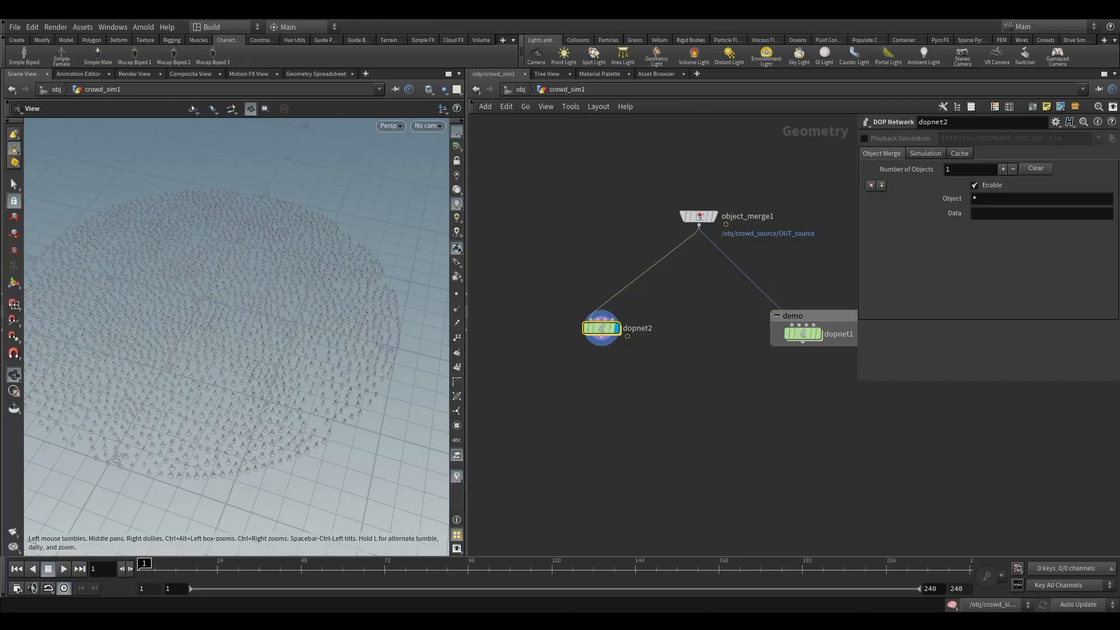
left_click(521, 89)
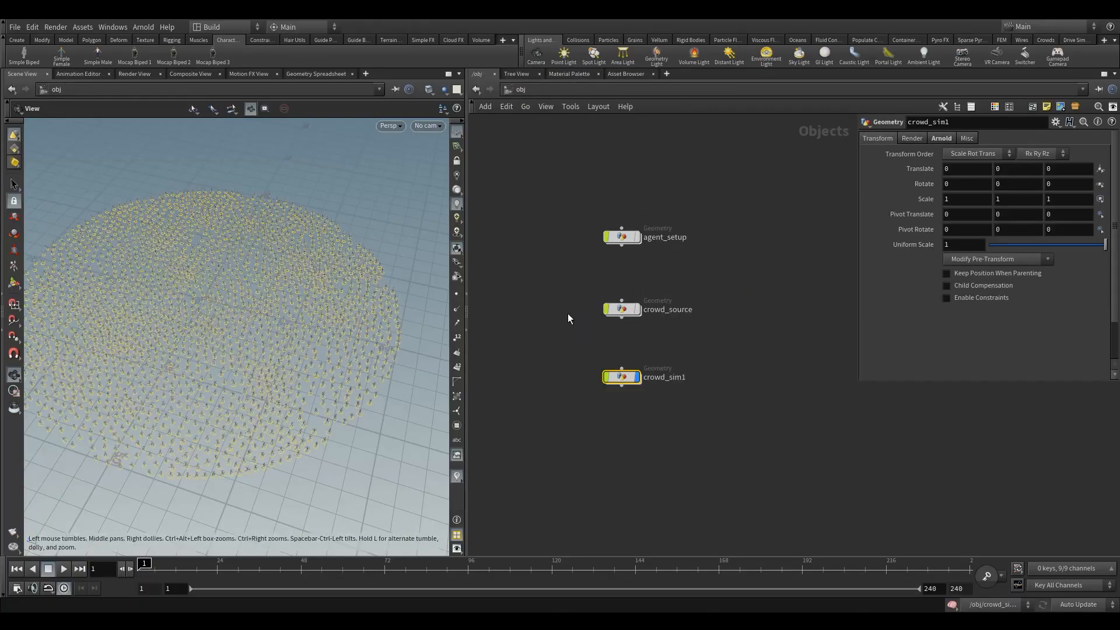
key("Tab")
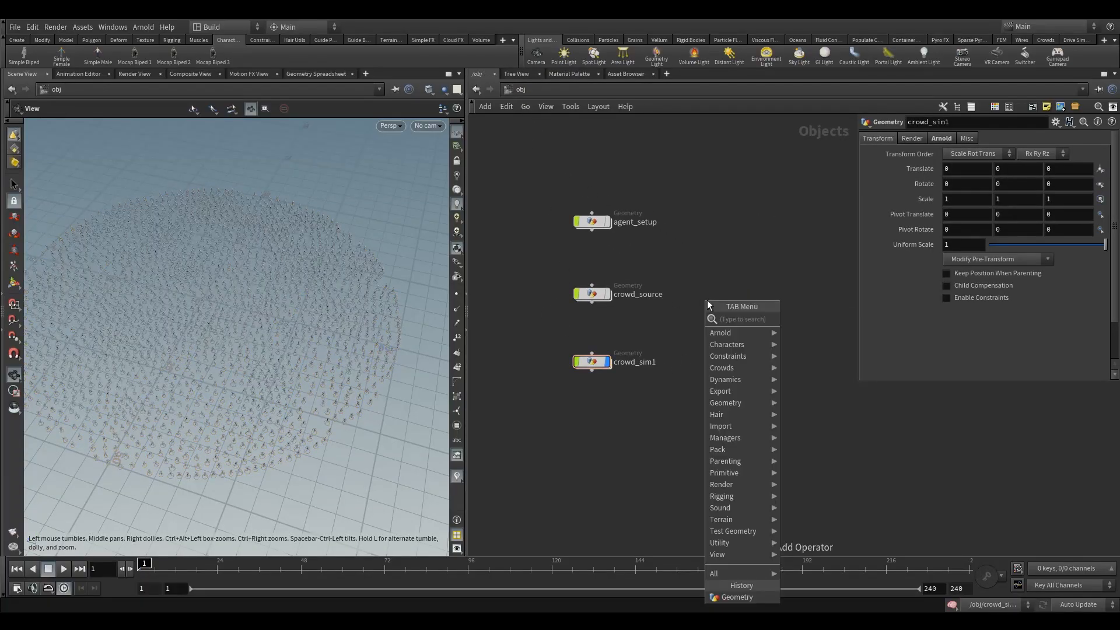
type("ca")
key("Return")
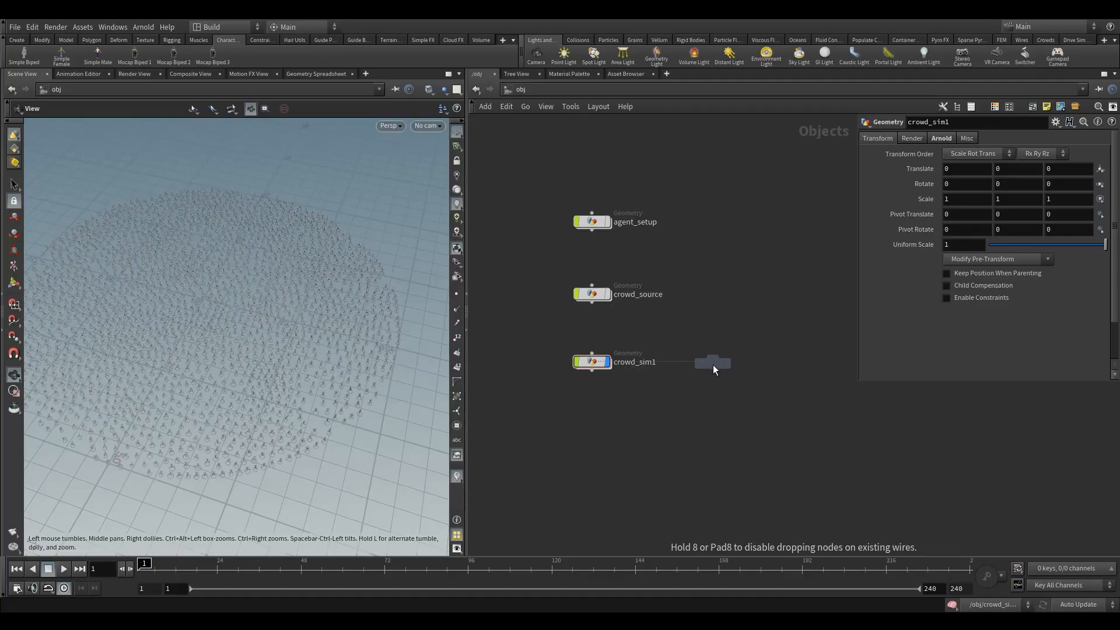
left_click(713, 365)
left_click(427, 125)
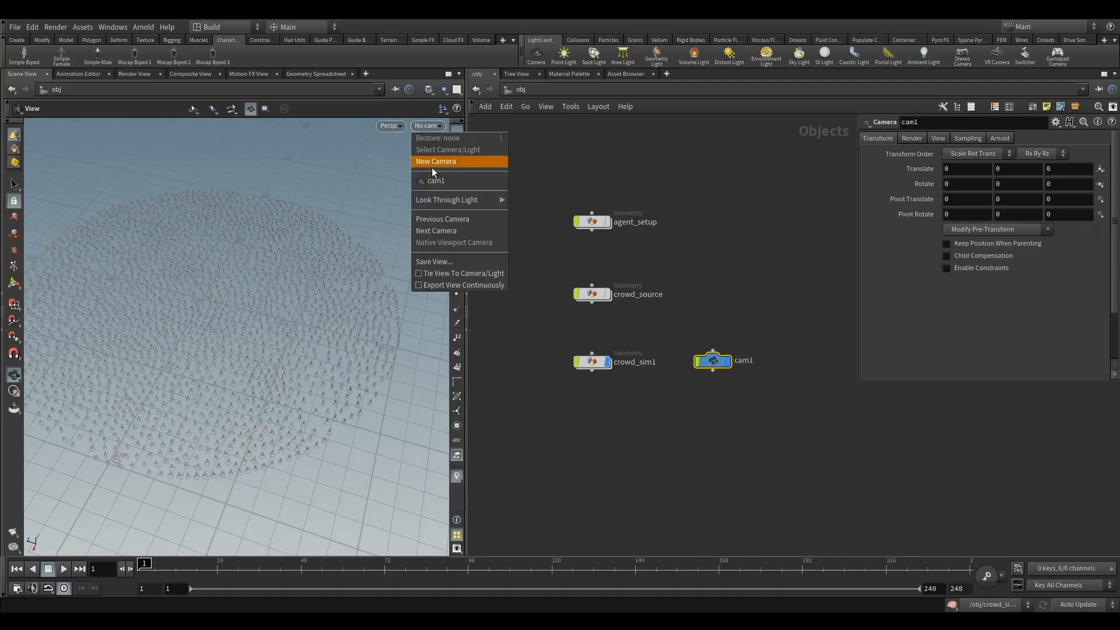
left_click(435, 181)
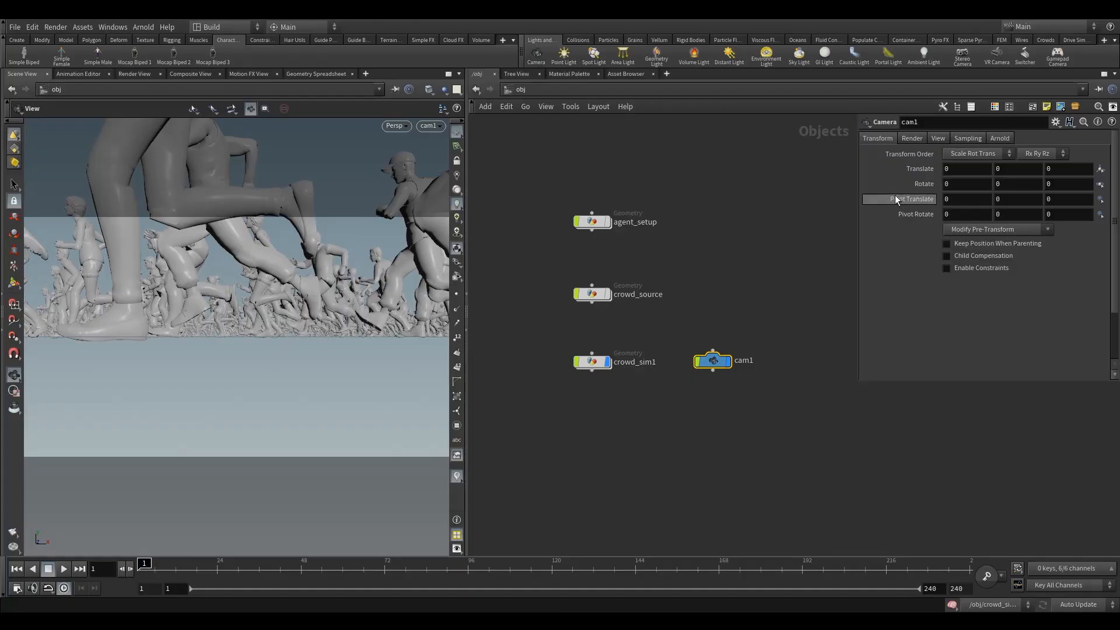
Raise cam1 to a Translate Y of 10 and tilt it down with a Rotate X of -17.5.
left_click(1017, 168)
type("10")
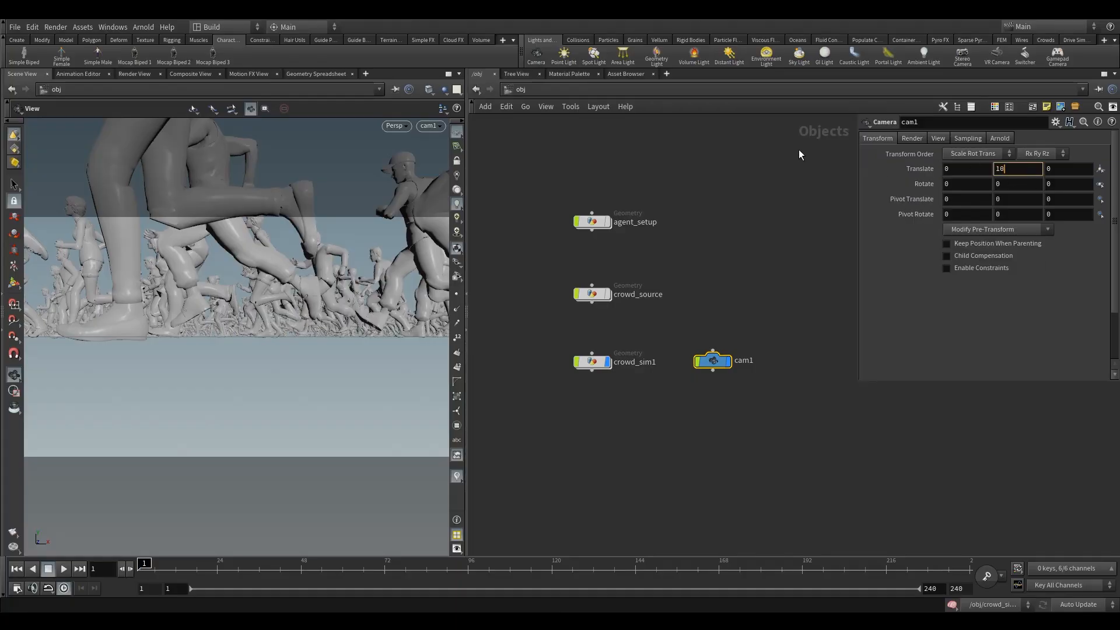
key("Return")
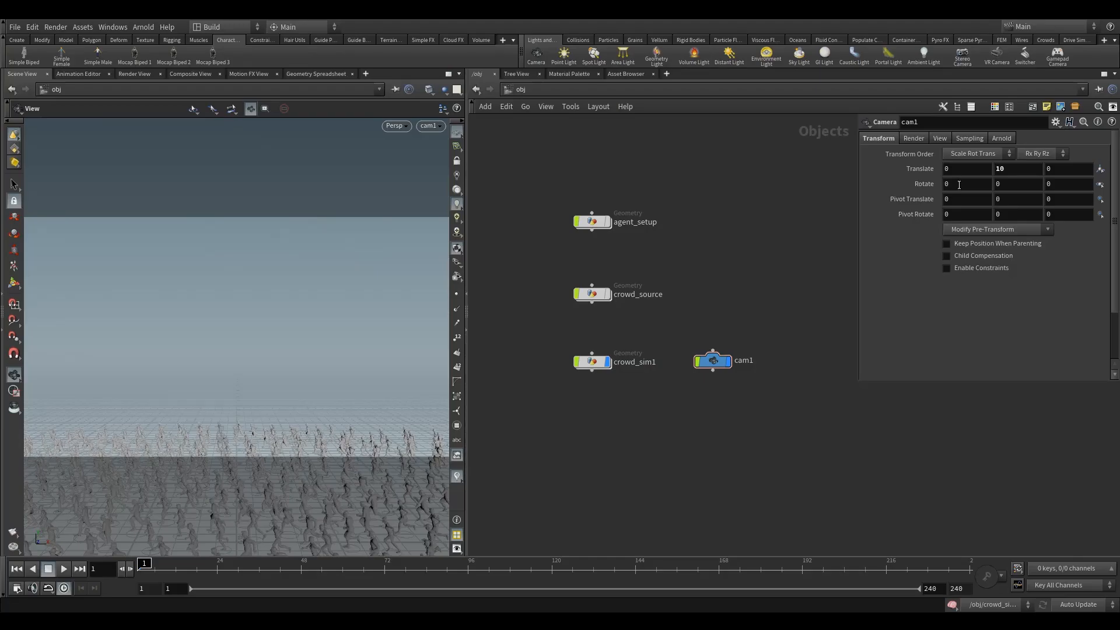
middle_click_drag(959, 184, 878, 164)
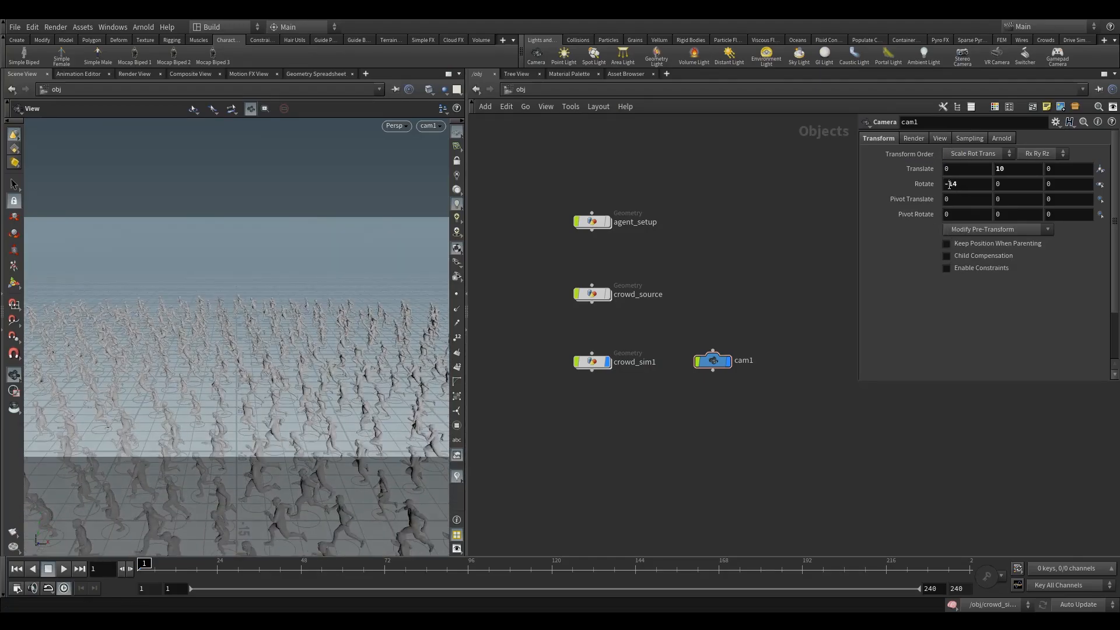
left_click(965, 184)
type("-17")
key("Return")
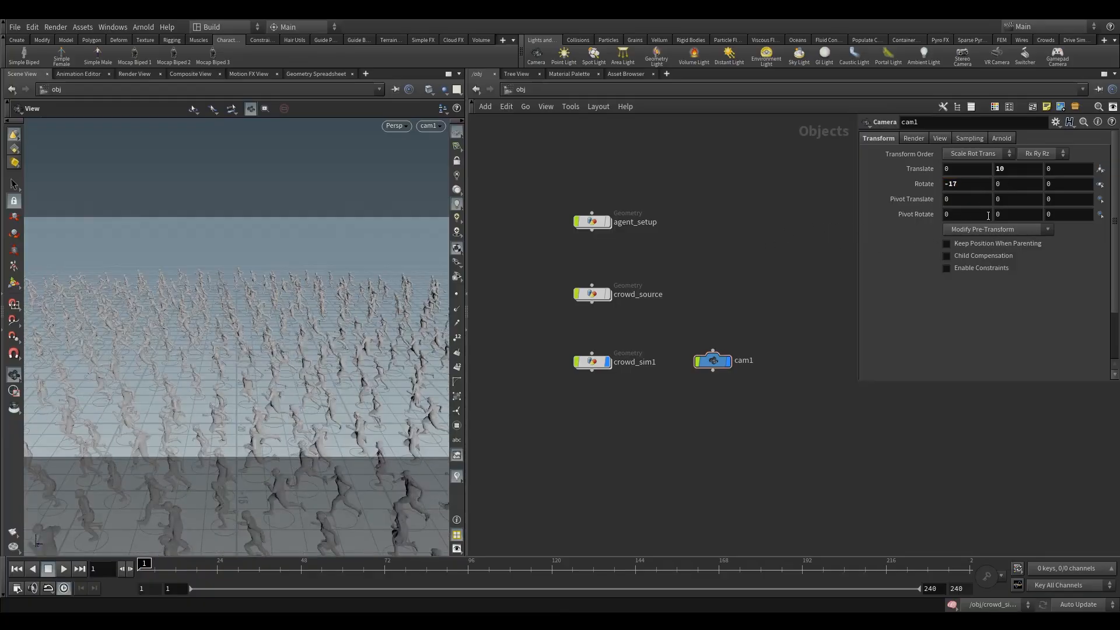
left_click(977, 185)
type(".5")
key("Return")
Set cam1's Translate Y to 9 and its Translate Z to 9.
middle_click_drag(735, 297, 686, 274)
left_click_drag(727, 286, 664, 370)
left_click(1046, 167)
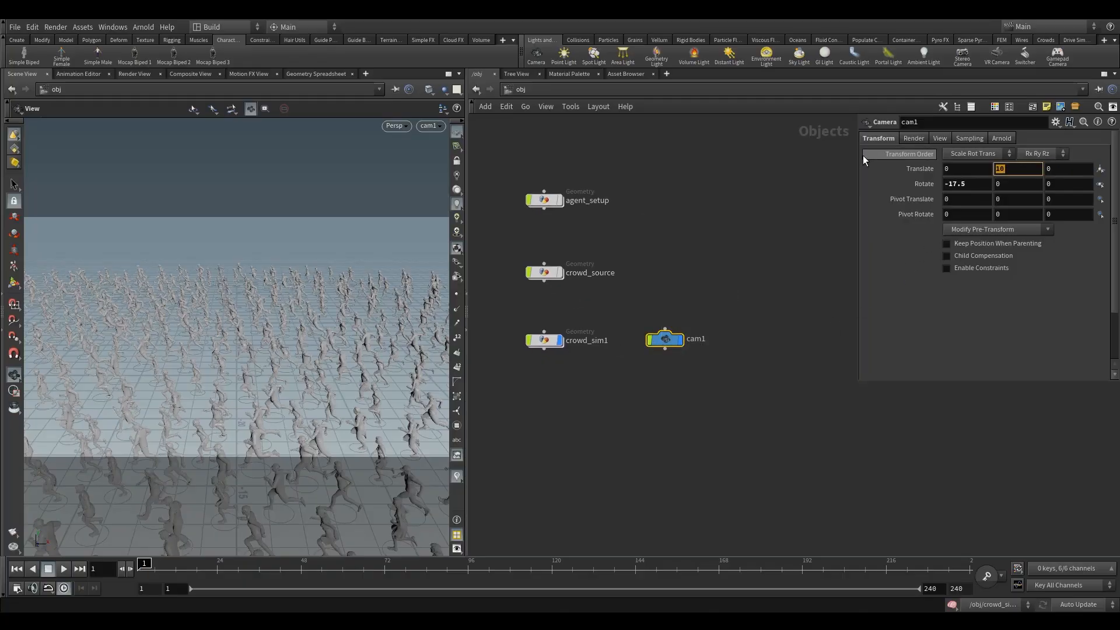
mouse_move(862, 156)
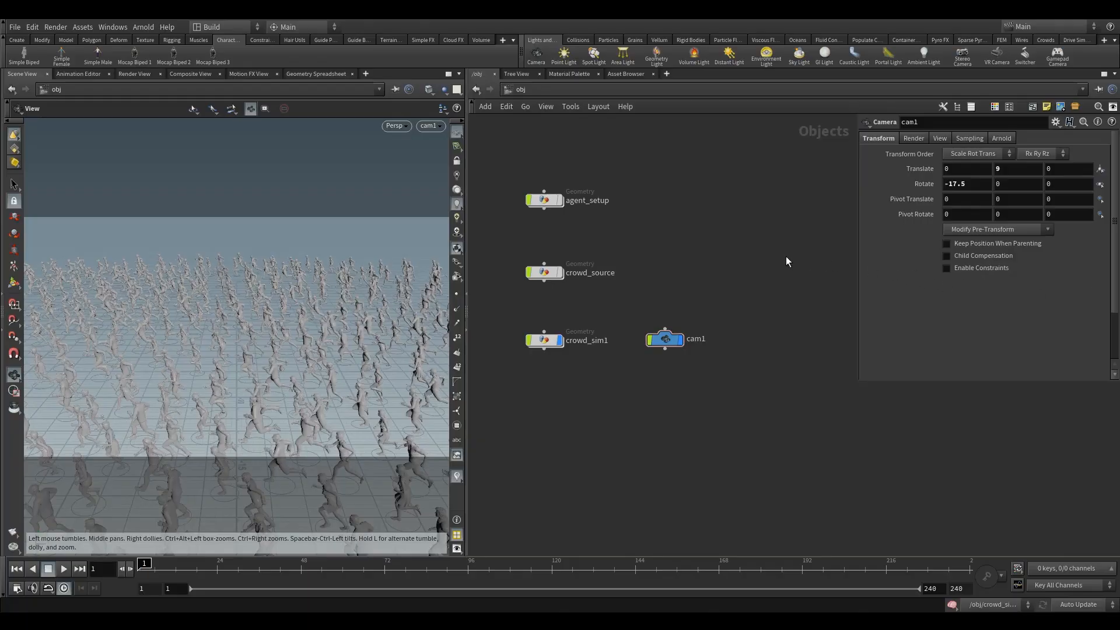
left_click(665, 339)
middle_click_drag(1063, 169, 1115, 149)
Add a Null object above cam1 and connect it as the camera's parent.
key("Tab")
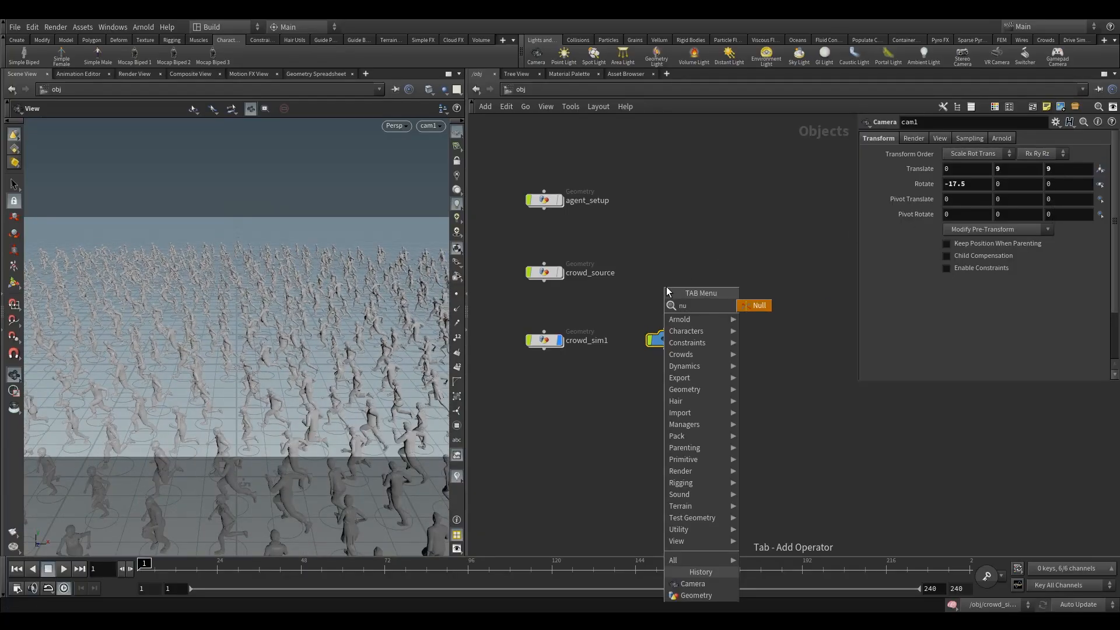
left_click(752, 305)
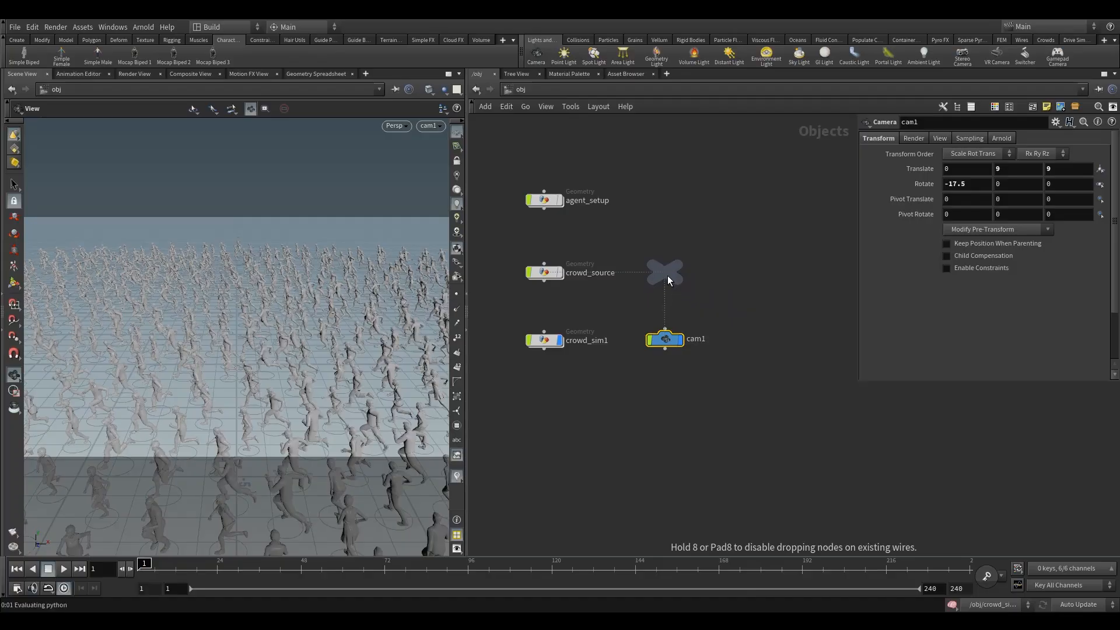
left_click(667, 275)
left_click_drag(665, 285, 665, 330)
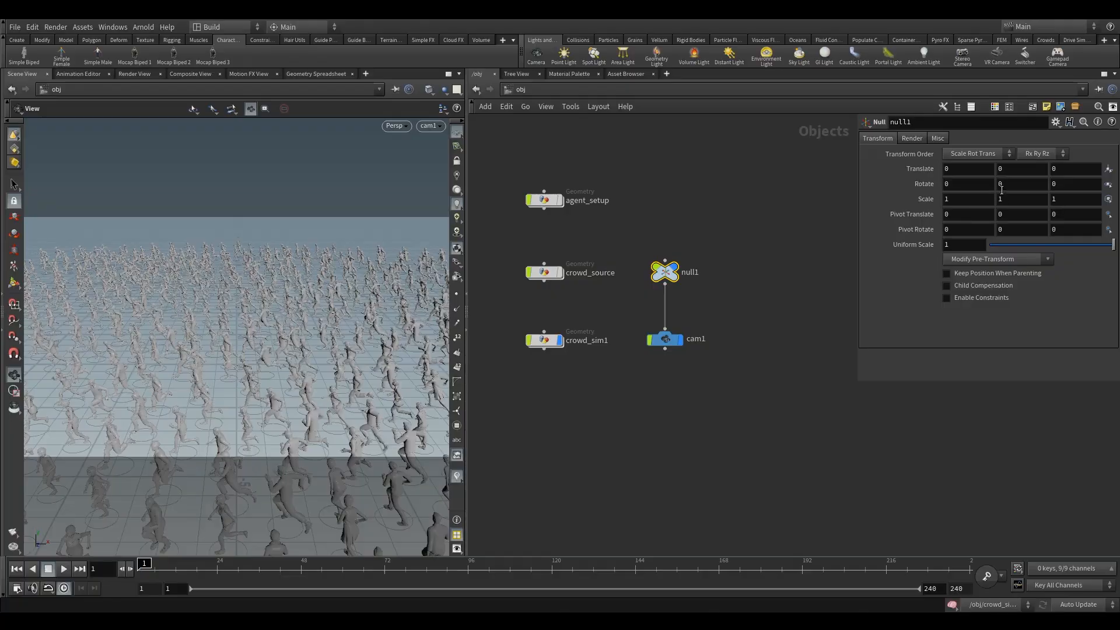
Animate the null above the camera by setting its Rotate Y to the expression $F*0.5.
left_click(1019, 184)
type("$F")
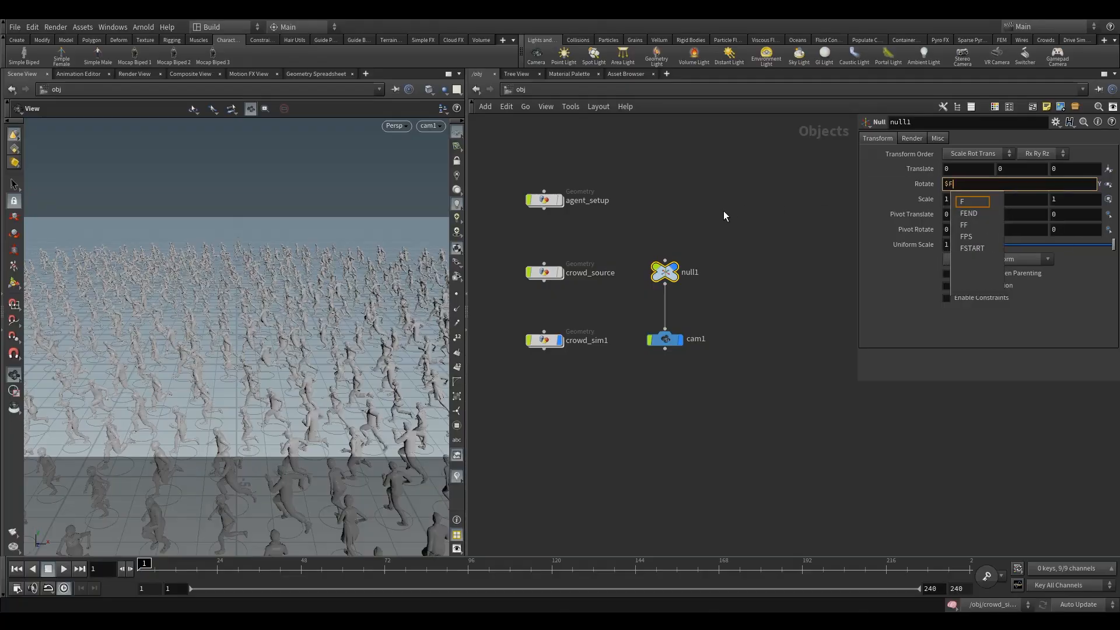
type("*0.5")
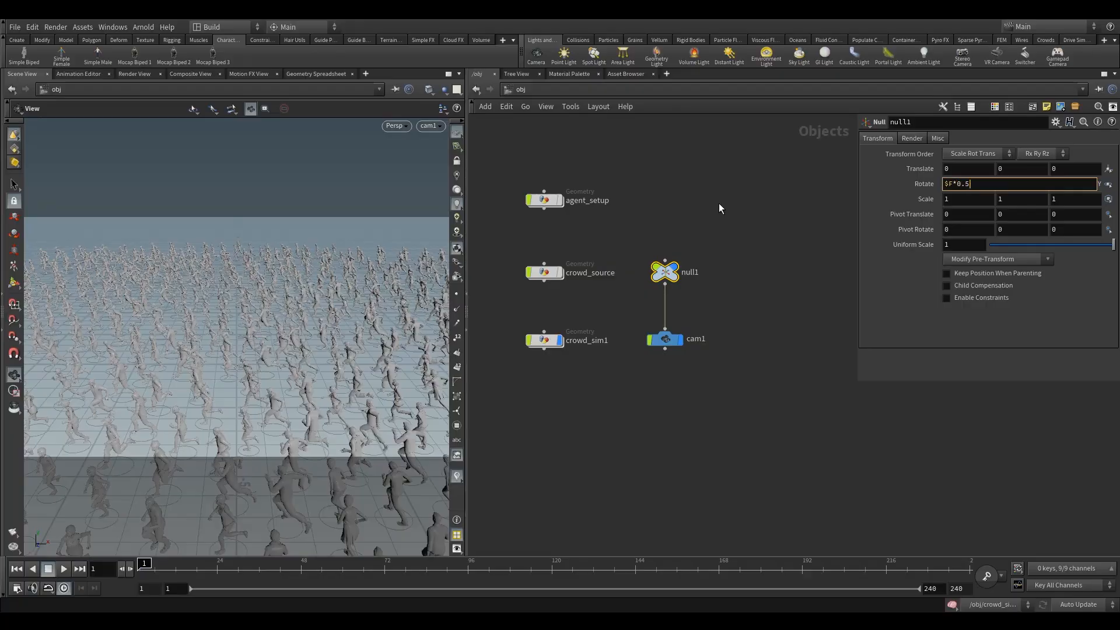
key("Return")
left_click_drag(611, 224, 671, 291)
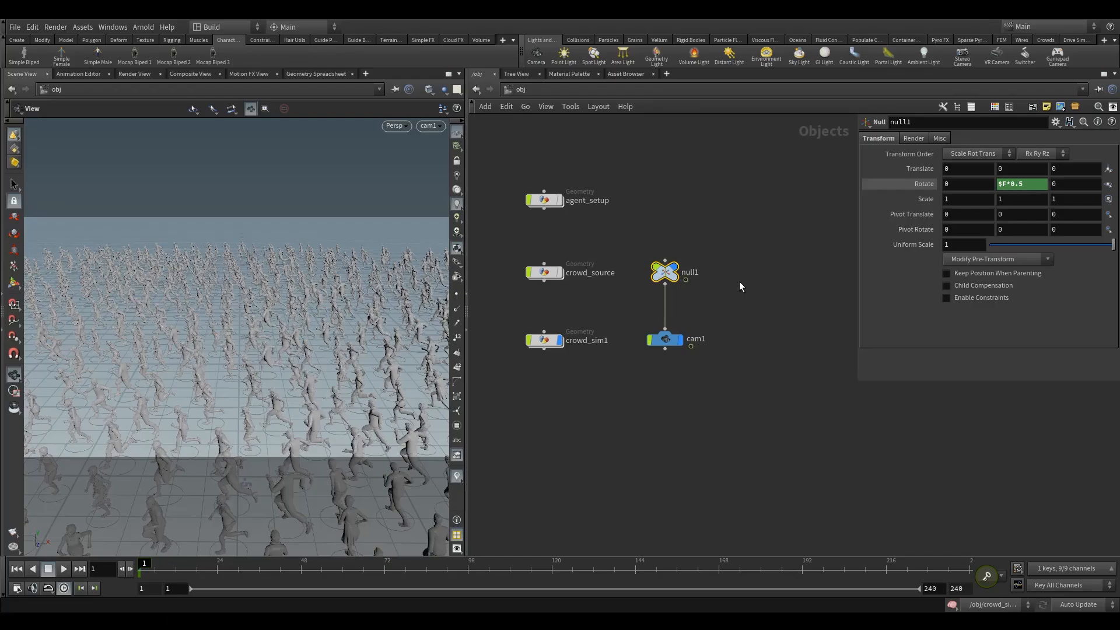
left_click_drag(634, 309, 710, 366)
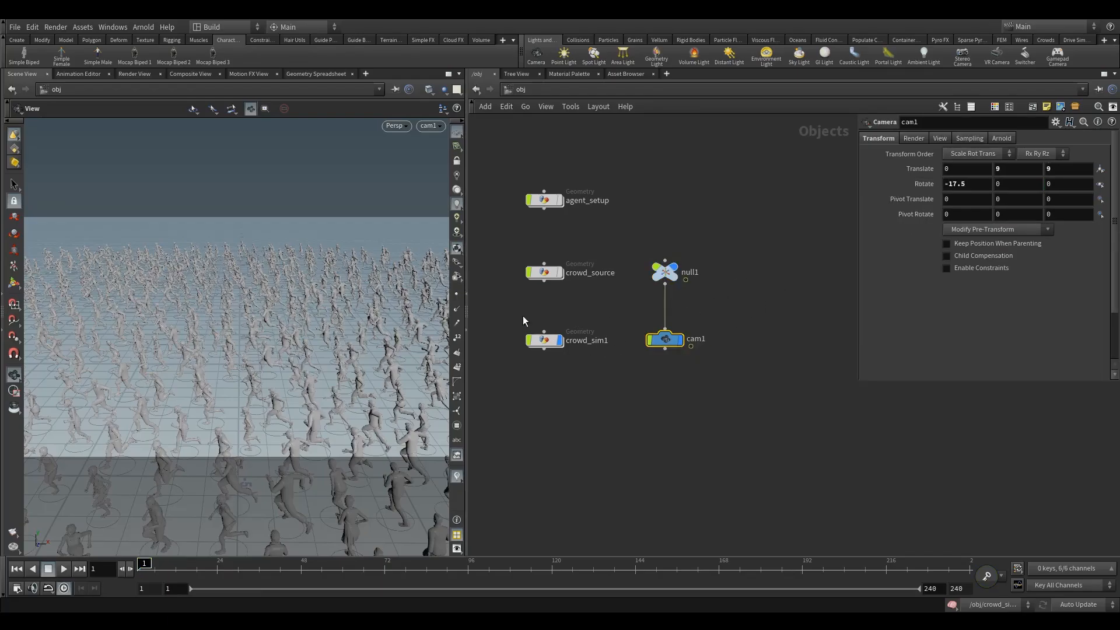
Switch the viewport background to the Dark color scheme, keeping the reference grid displayed.
left_click(543, 340)
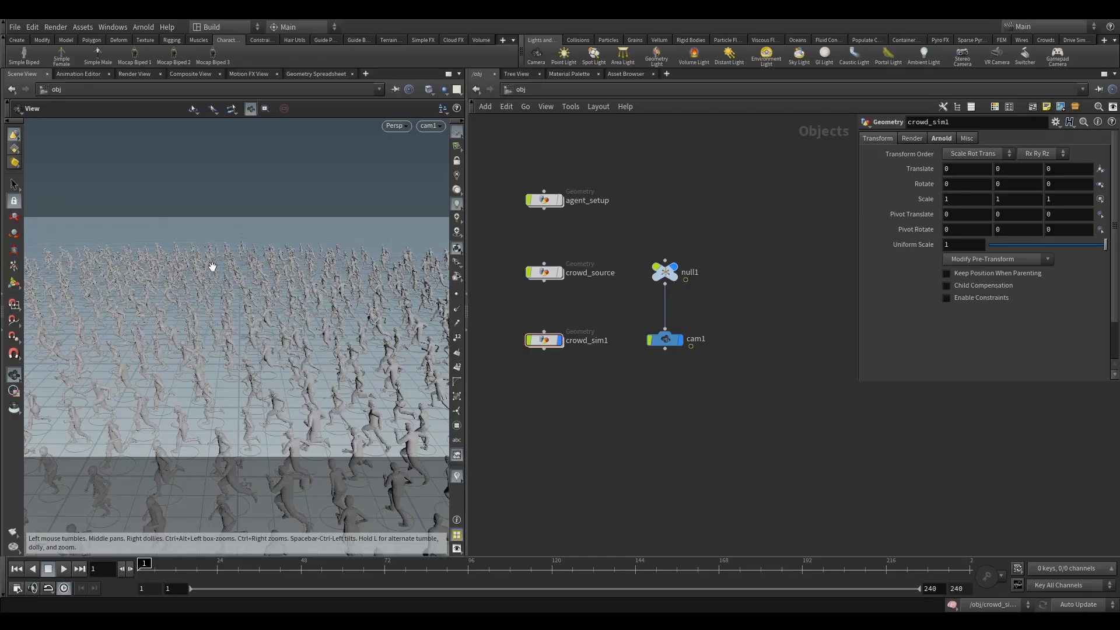
key("d")
left_click(292, 154)
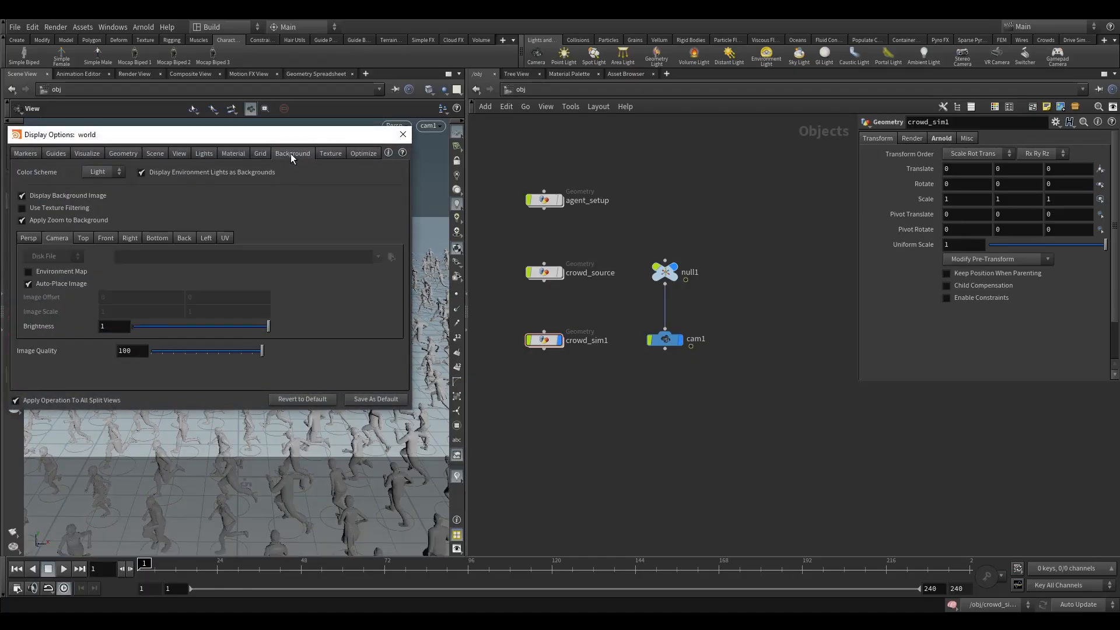
left_click(98, 194)
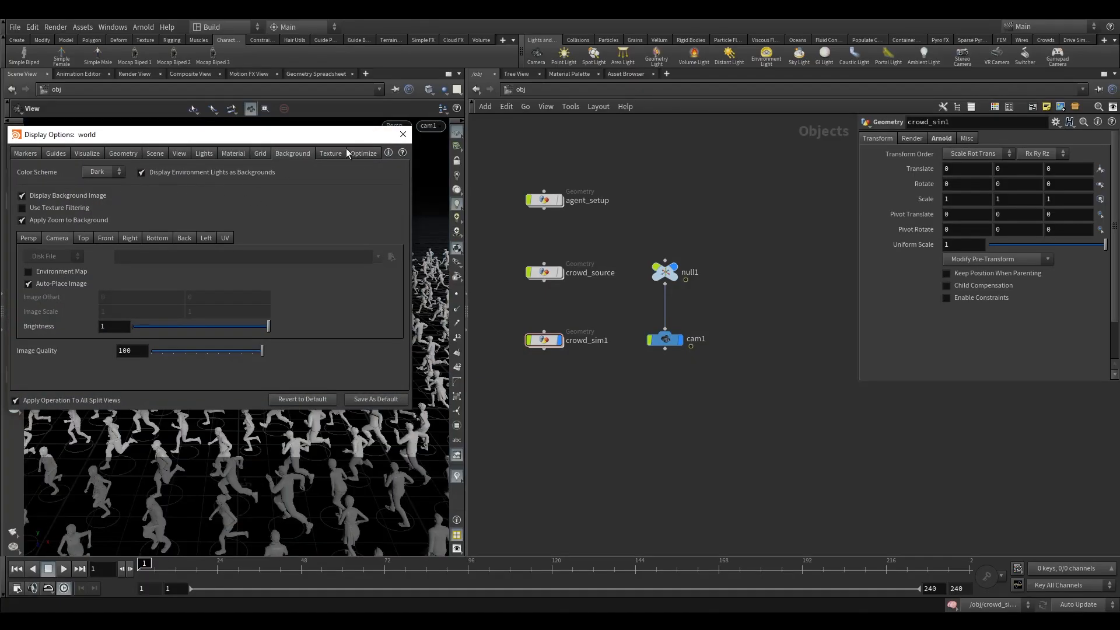
left_click(403, 134)
left_click(455, 135)
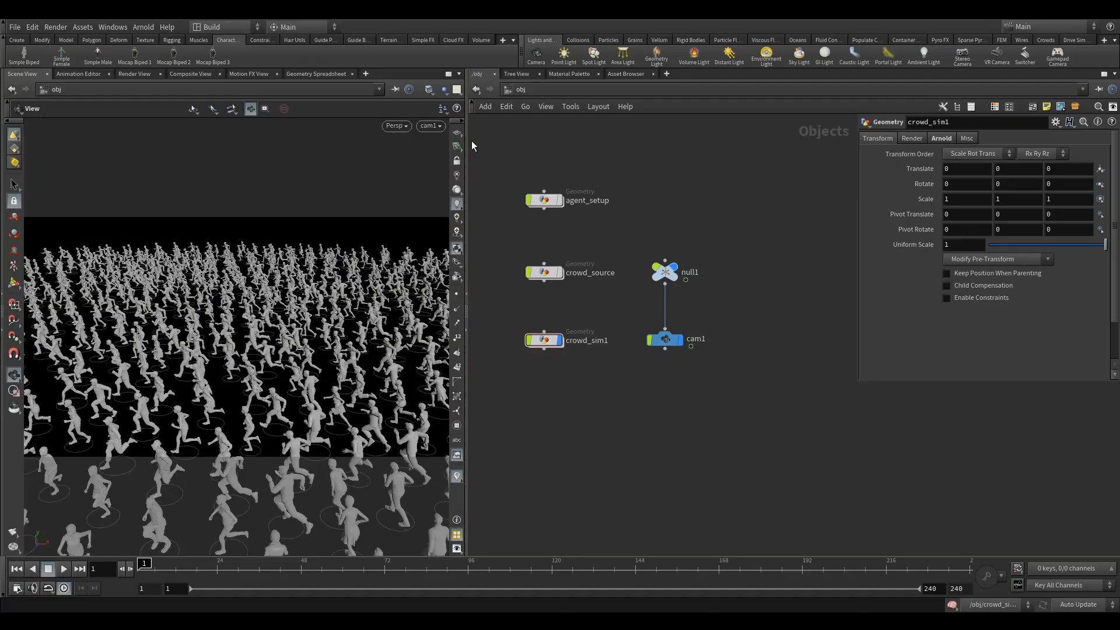
left_click(457, 134)
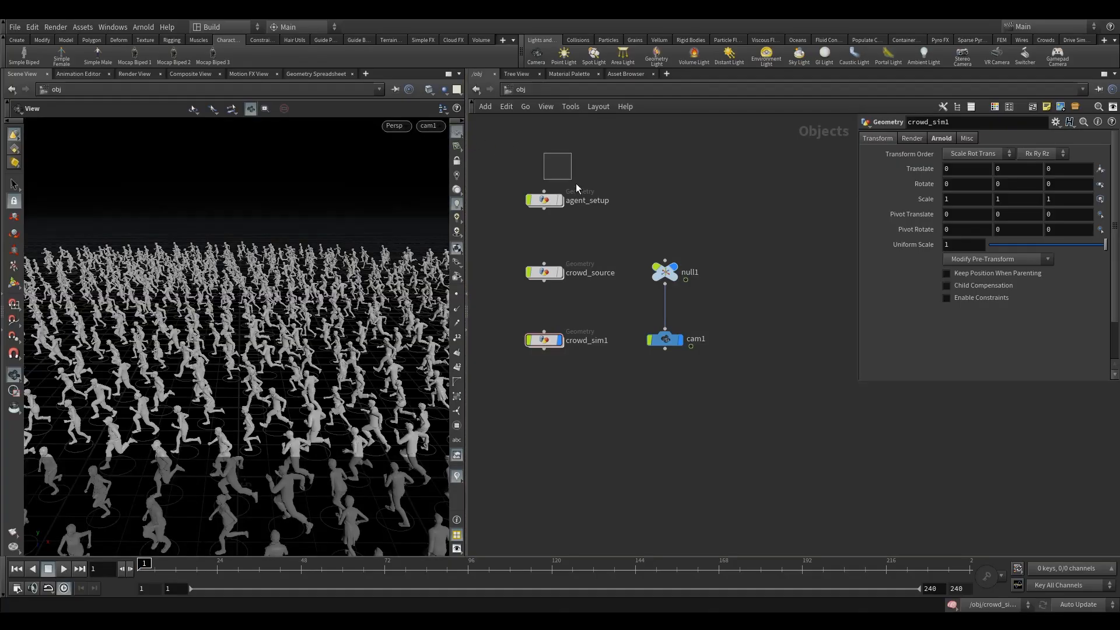
Maximize the scene view and render a flipbook of the $RFSTART to $RFEND frame range to MPlay.
left_click(448, 73)
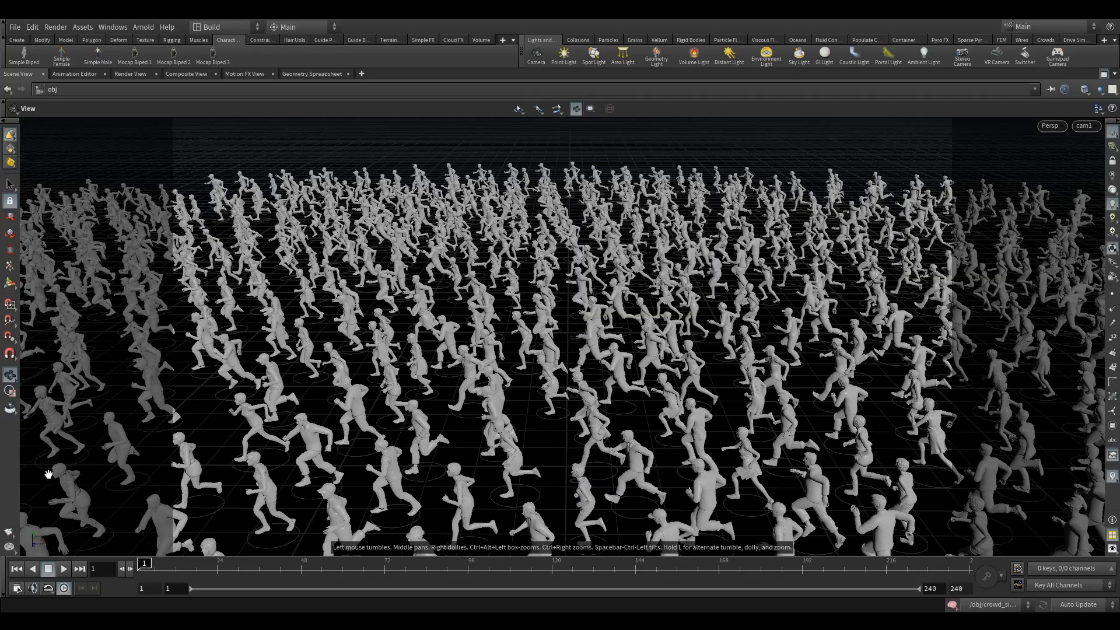
left_click(9, 535)
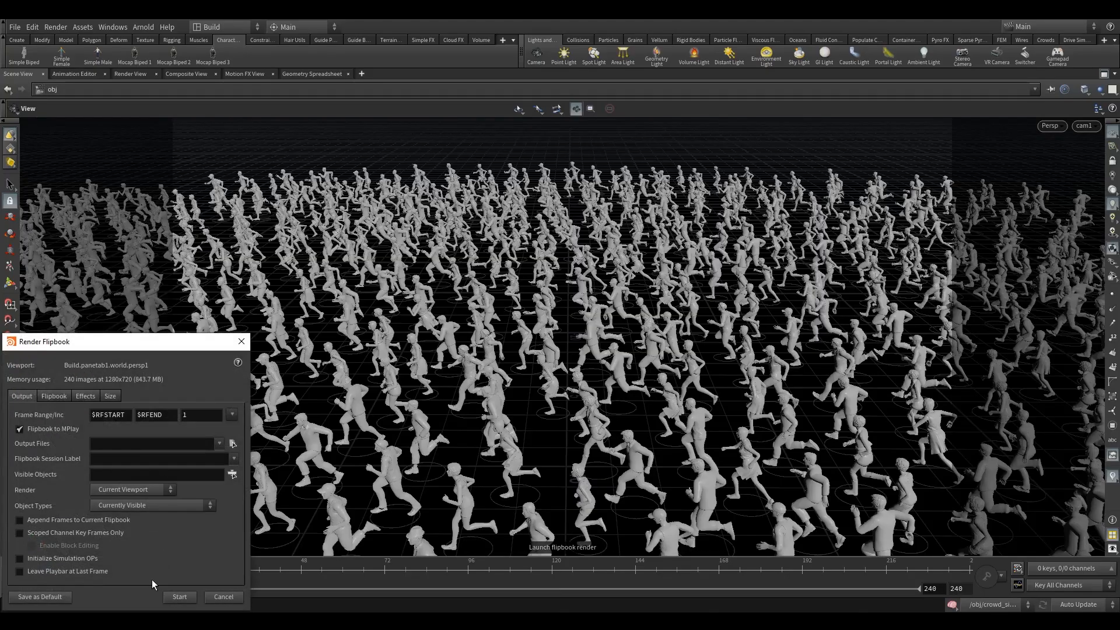
left_click(175, 601)
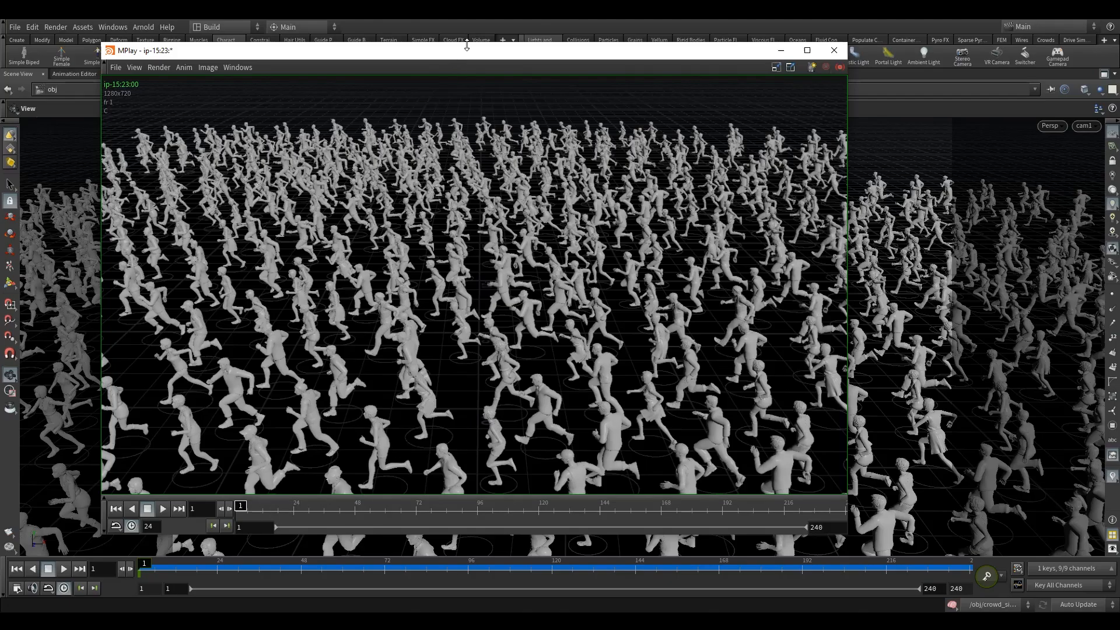
Play the rendered flipbook in MPlay and scrub through its frames to examine the agents' running, turning and spacing.
left_click_drag(467, 45, 526, 71)
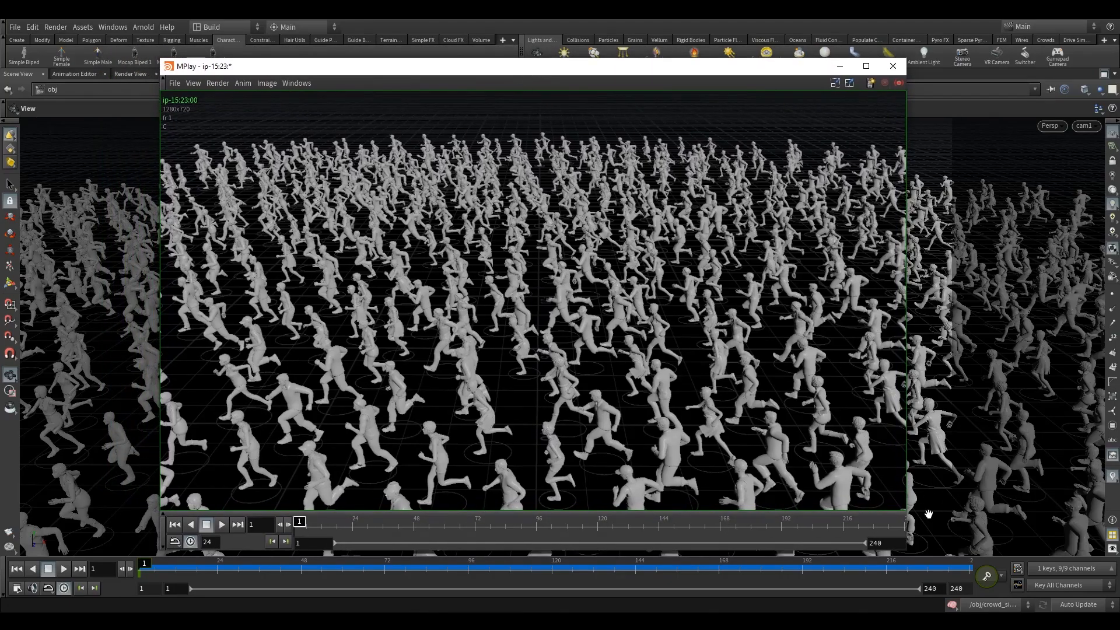
left_click(222, 524)
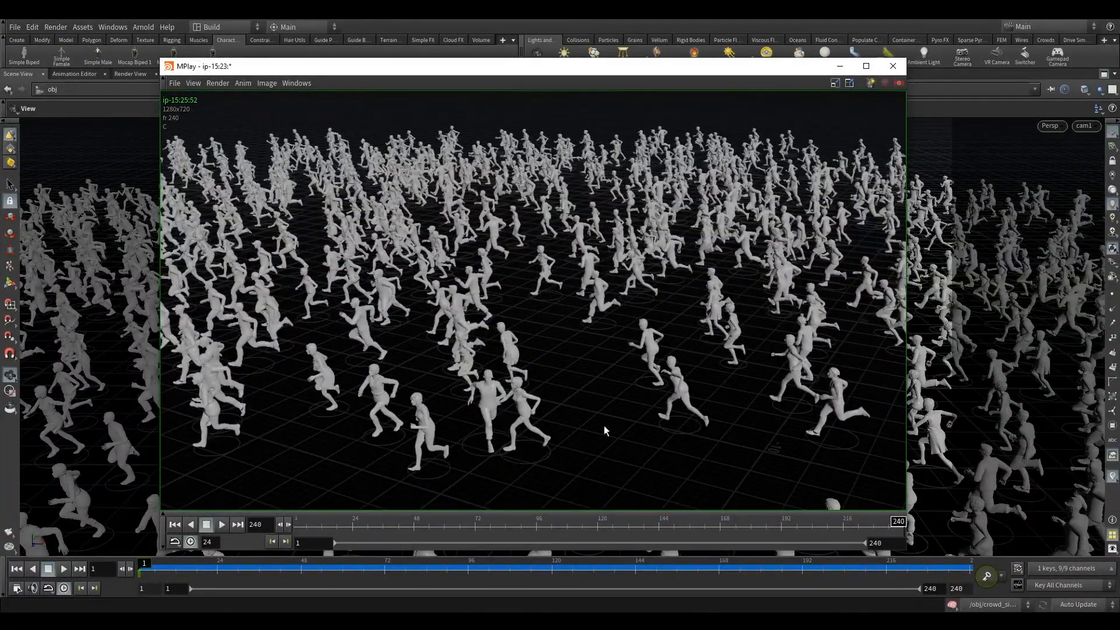
left_click_drag(897, 523, 864, 524)
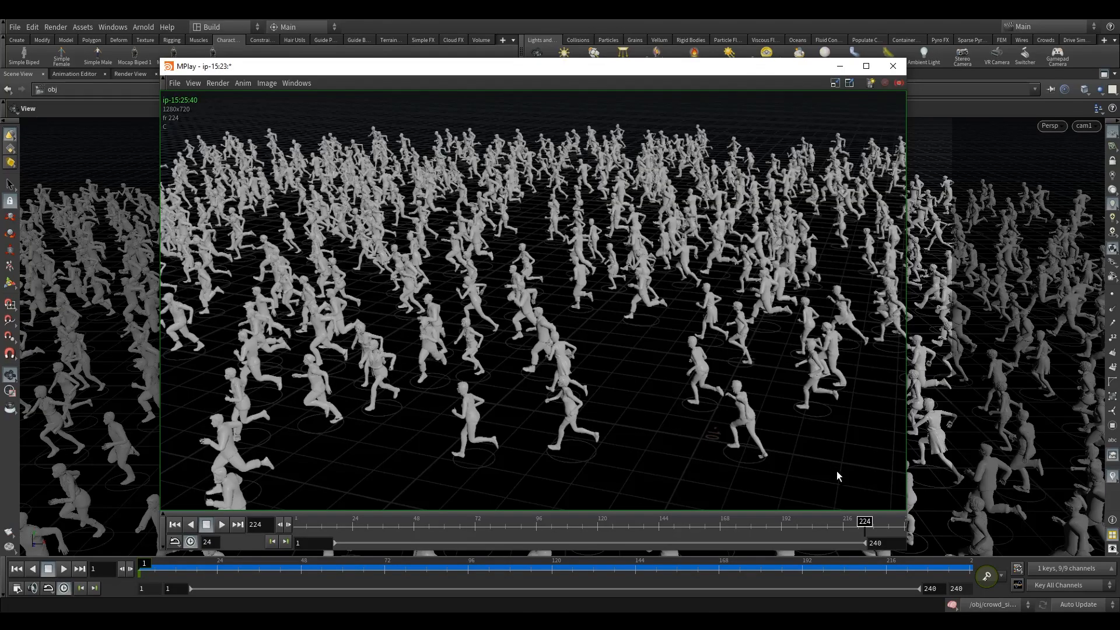
mouse_move(860, 519)
left_mouse_down()
mouse_move(802, 513)
mouse_move(844, 519)
left_mouse_up()
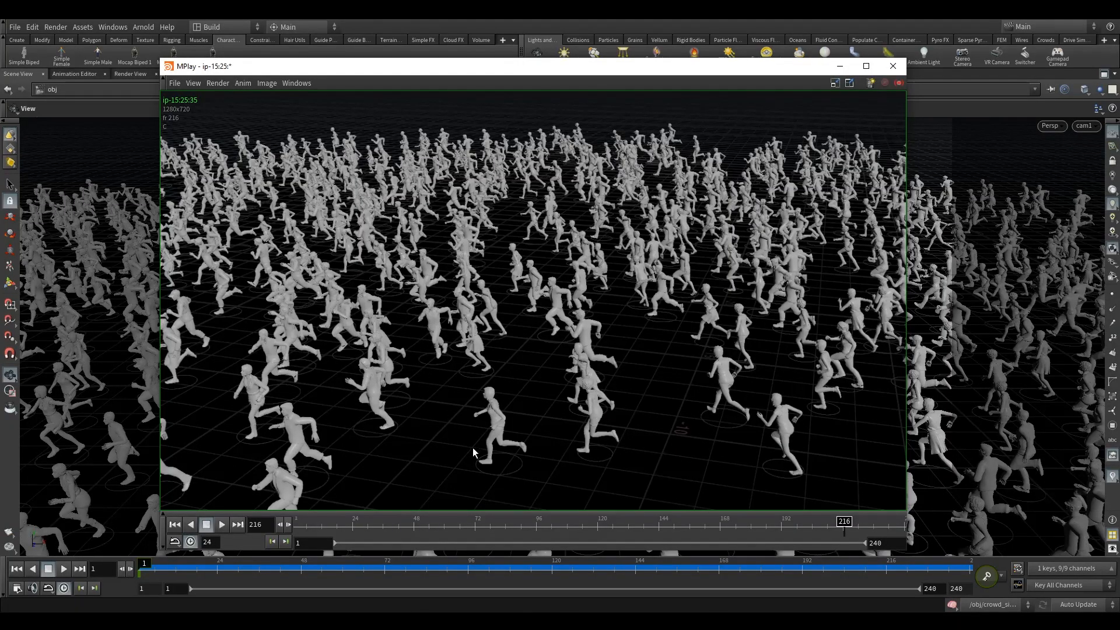
mouse_move(840, 521)
left_mouse_down()
mouse_move(897, 535)
mouse_move(791, 523)
mouse_move(807, 541)
mouse_move(601, 546)
left_mouse_up()
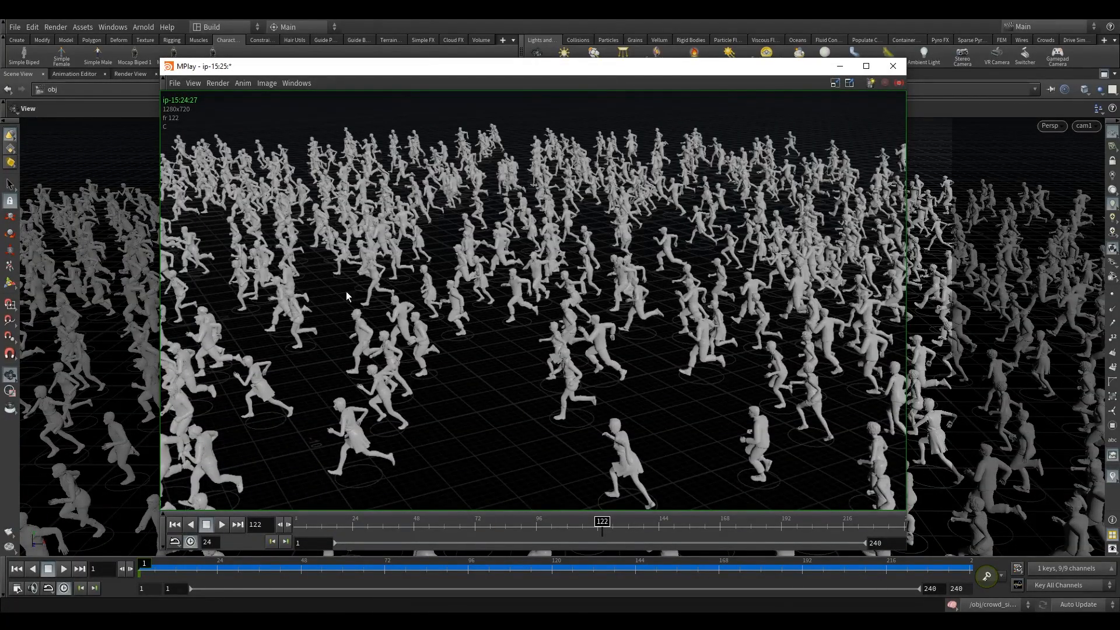
mouse_move(602, 527)
left_mouse_down()
mouse_move(815, 530)
mouse_move(901, 518)
mouse_move(843, 521)
mouse_move(878, 523)
left_mouse_up()
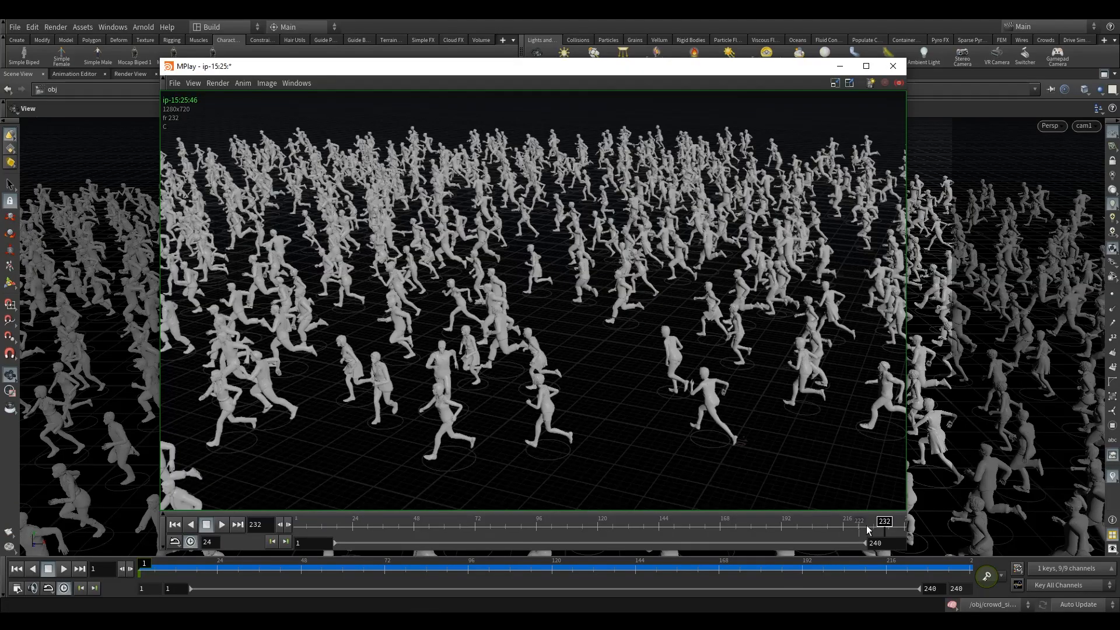
Scrub the flipbook back to frame 1 to examine the crowd's movement and spacing, and close MPlay.
left_click_drag(867, 529, 649, 533)
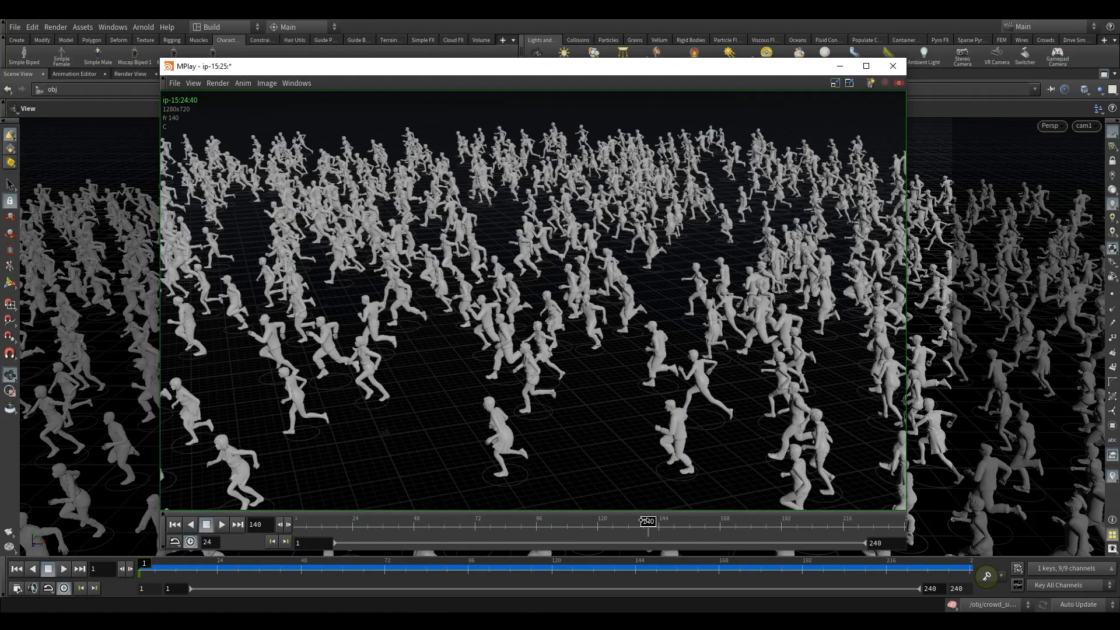
left_click_drag(647, 521, 458, 523)
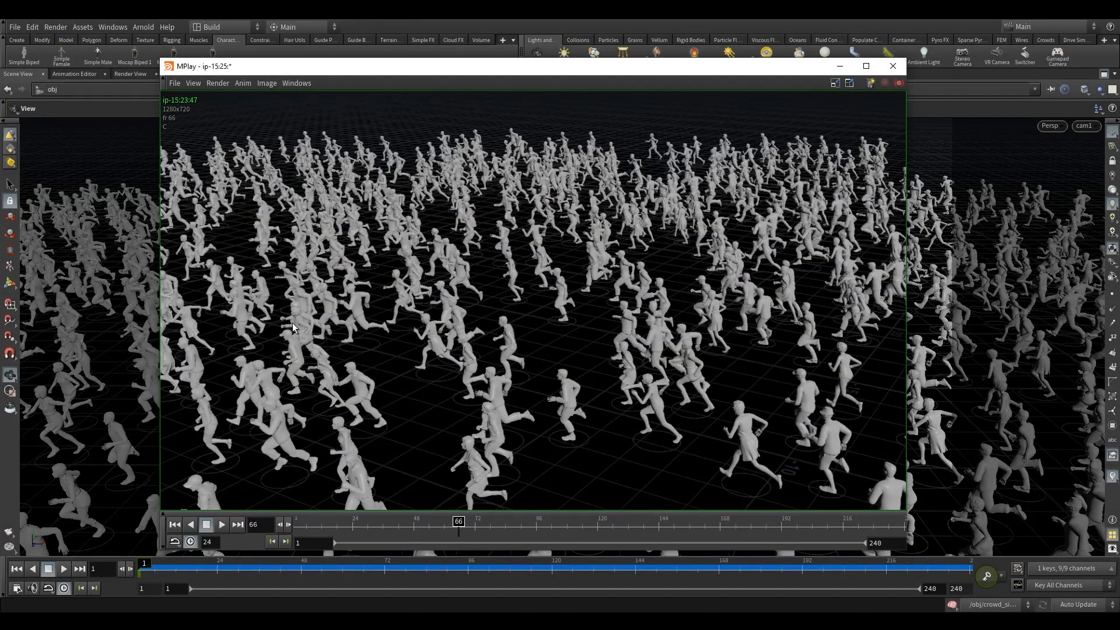
left_click(459, 512)
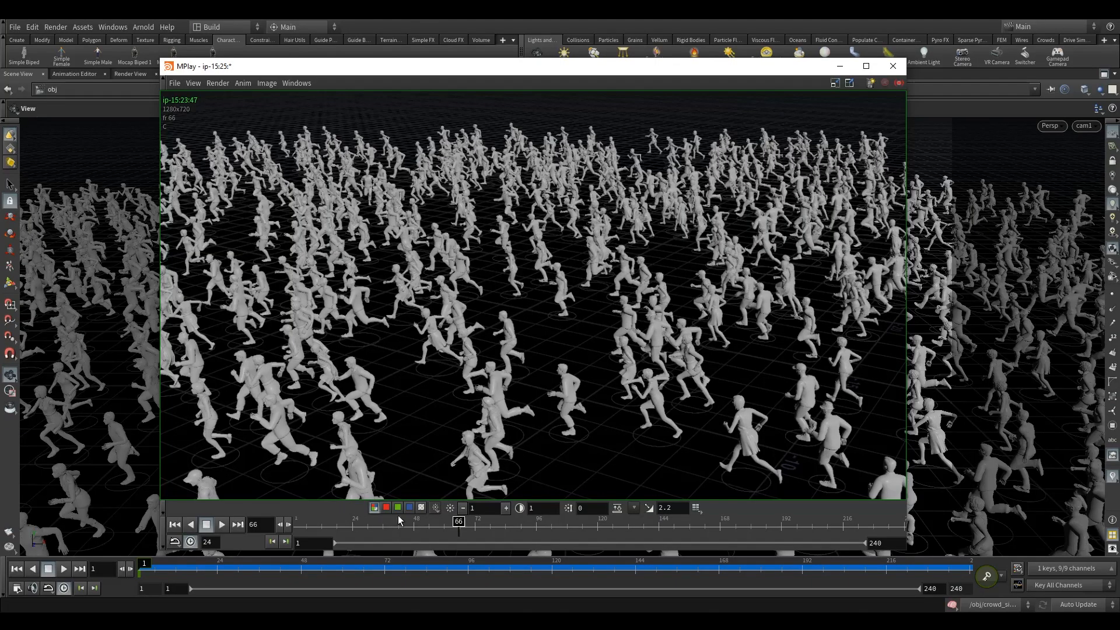
left_click_drag(459, 524, 299, 524)
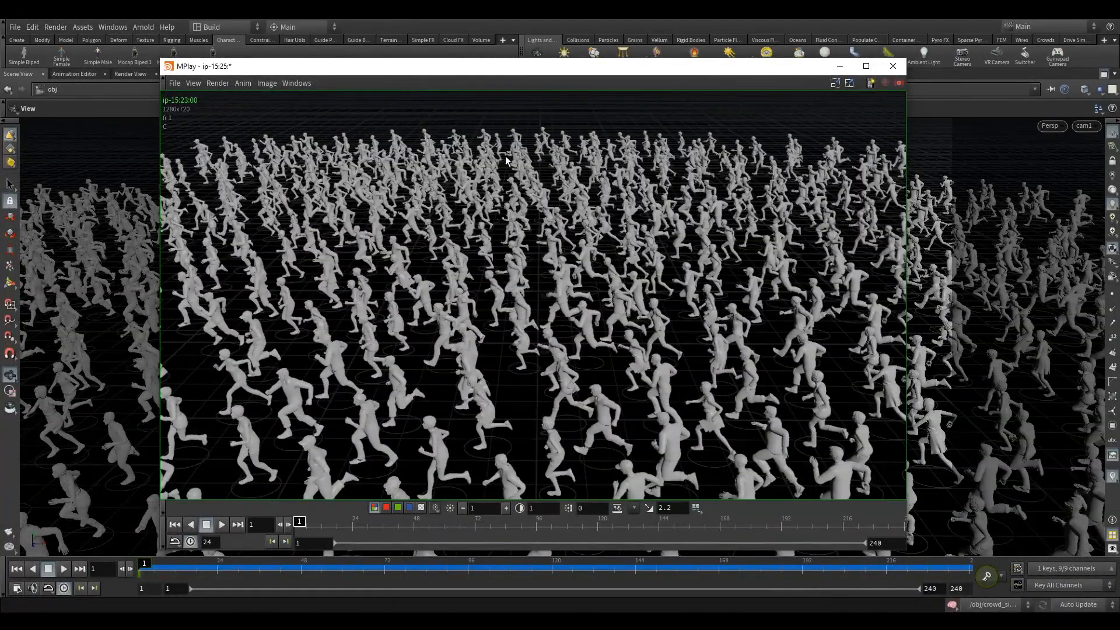
left_click(892, 65)
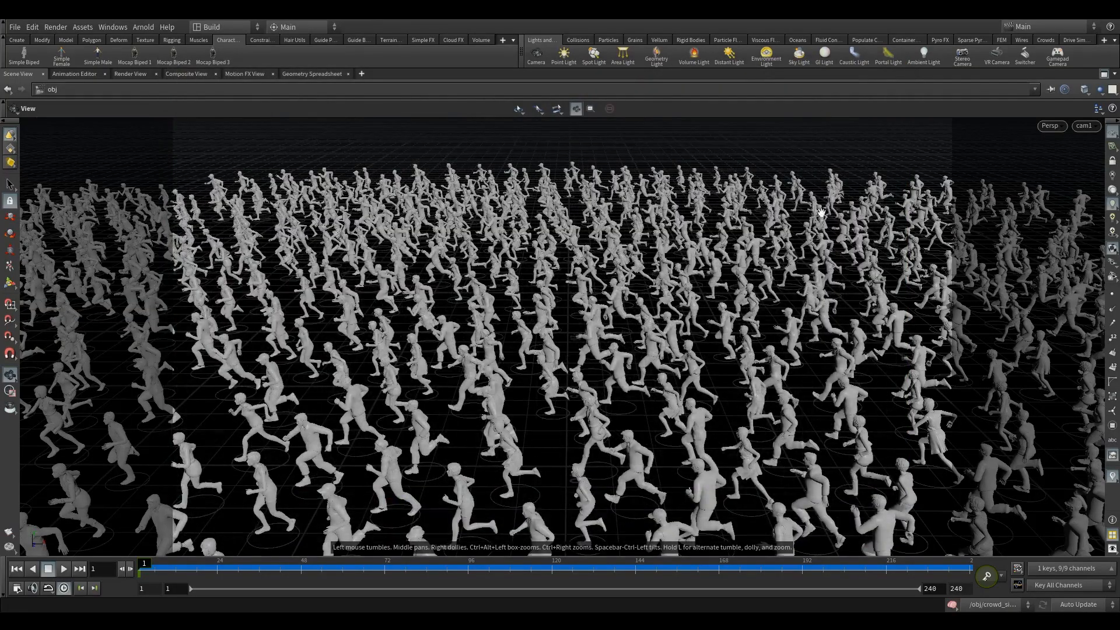
Restore the split pane layout and set the focal length of cam1 to 70.
left_click(1104, 74)
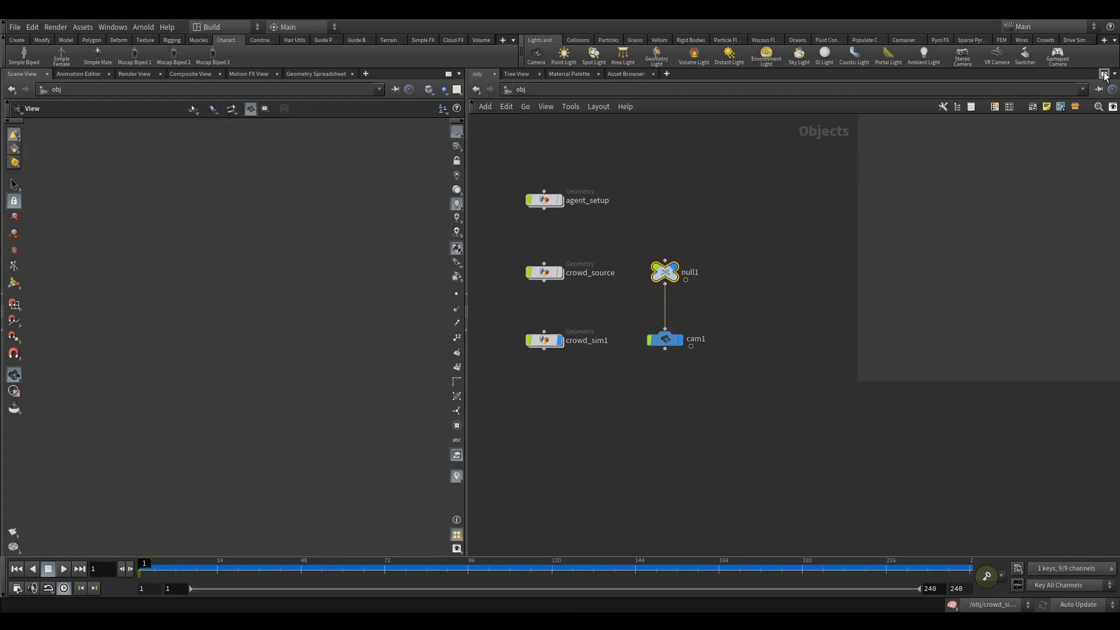
left_click_drag(634, 305, 729, 385)
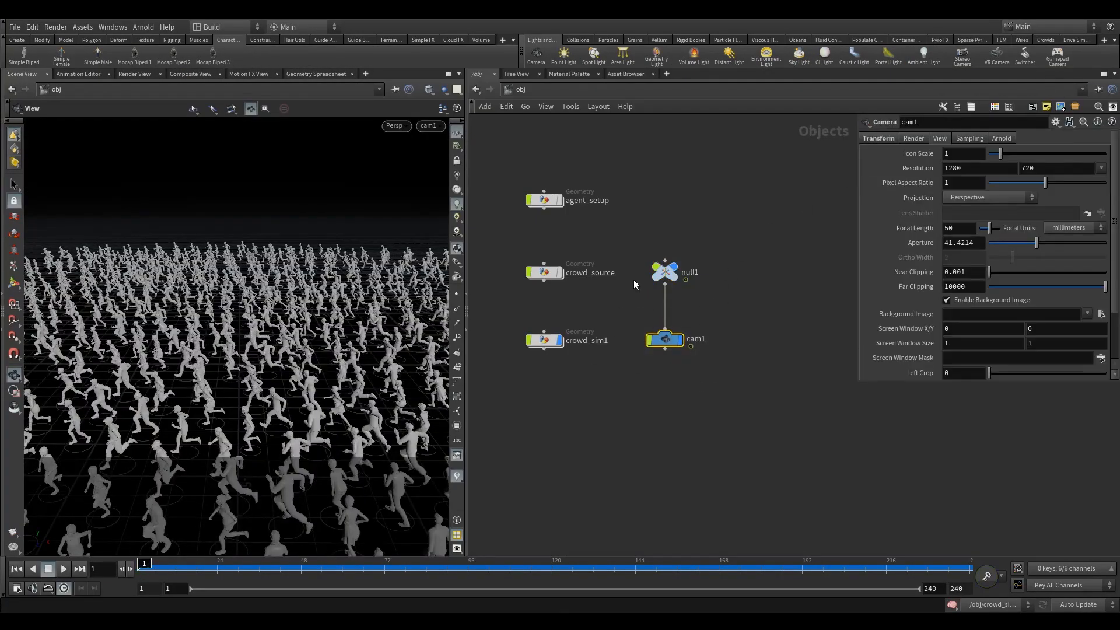
double_click(957, 227)
type("70")
key("Return")
left_click_drag(617, 298, 772, 428)
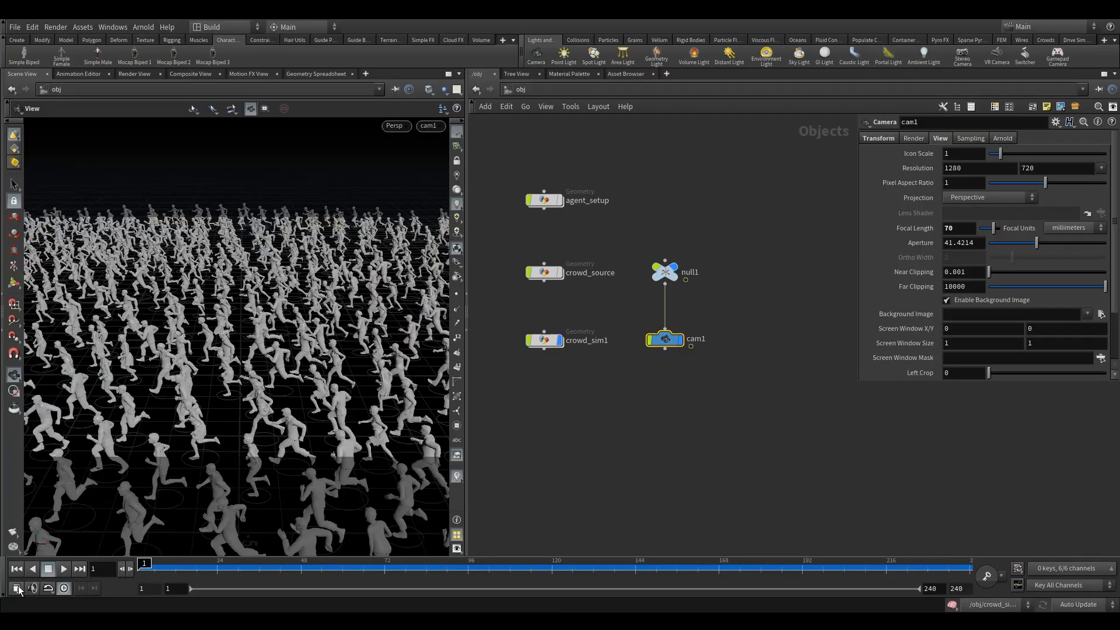
Set the global animation end frame to 500, apply it and close the animation options.
left_click(17, 588)
left_click_drag(110, 366, 213, 265)
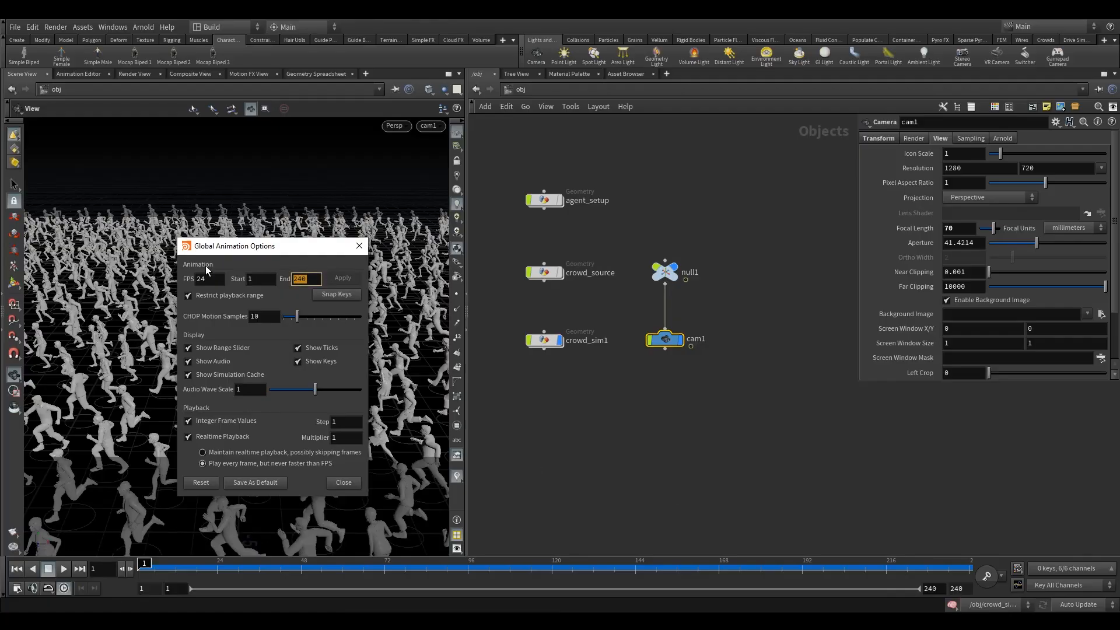
type("500")
key("Return")
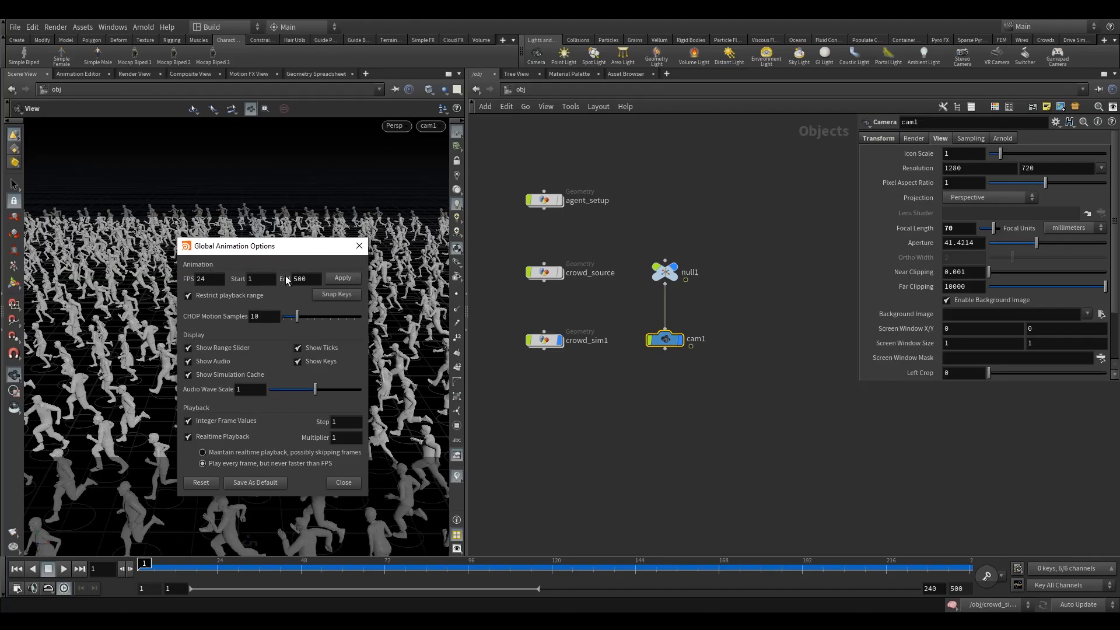
left_click_drag(278, 247, 407, 230)
left_click(482, 258)
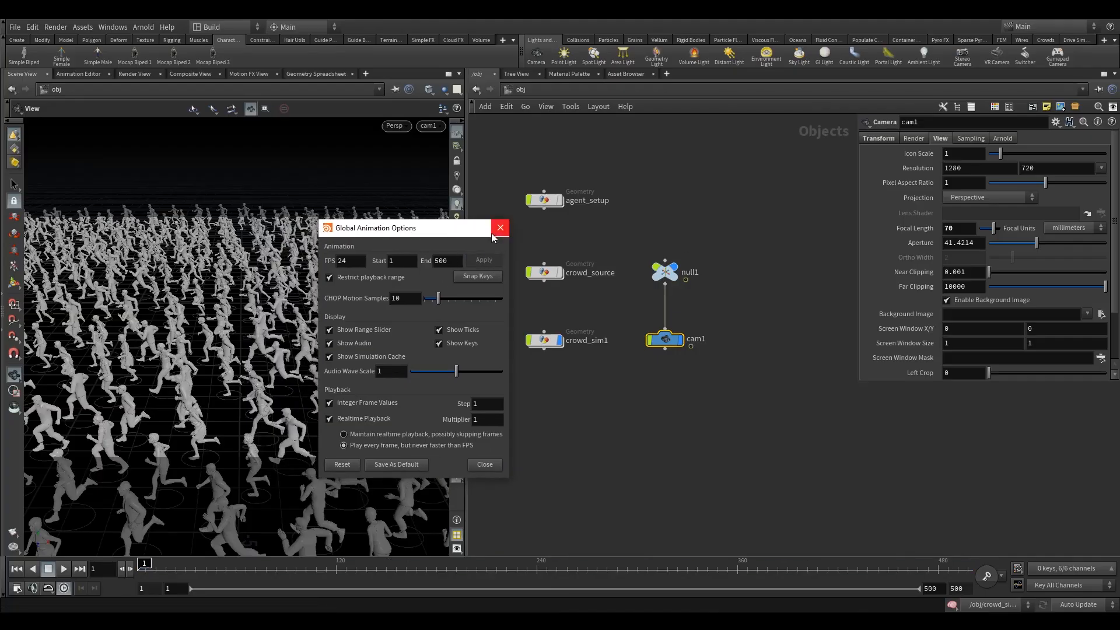
left_click(500, 230)
Enter the crowd_sim1 geometry network and shift the dopnet2 node slightly in the layout.
left_click_drag(493, 303, 622, 408)
middle_click_drag(576, 363, 648, 332)
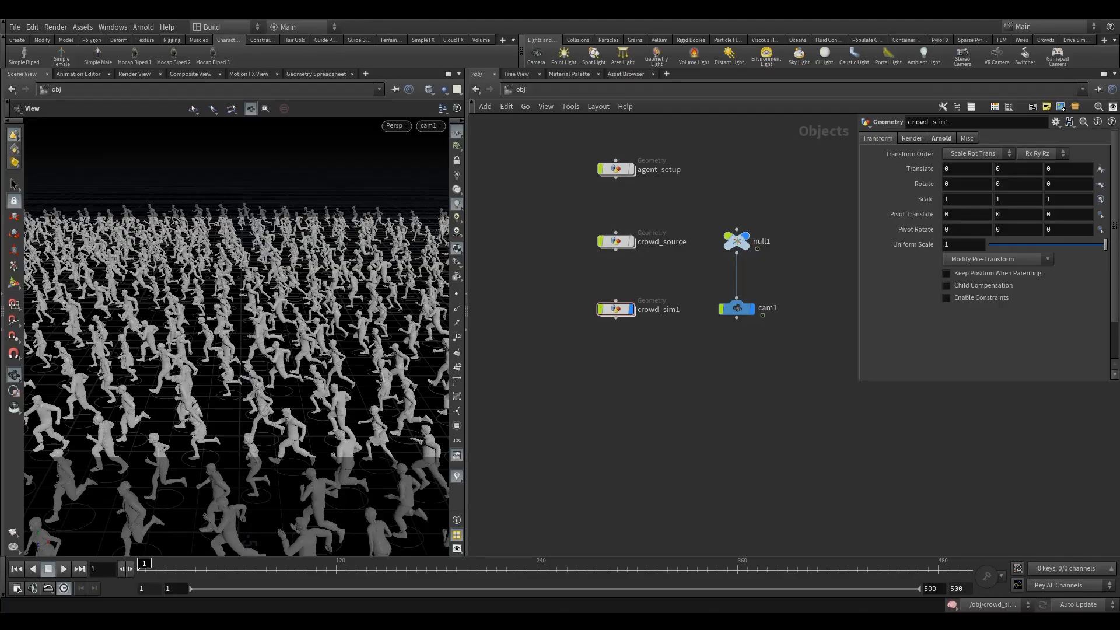
double_click(619, 309)
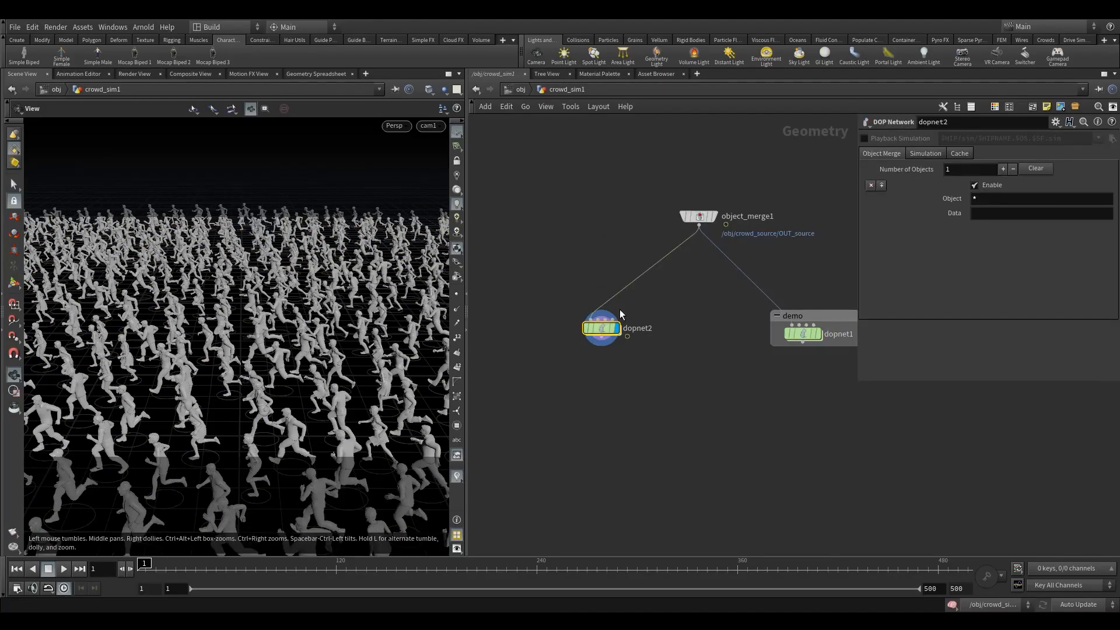
middle_click_drag(649, 398, 606, 376)
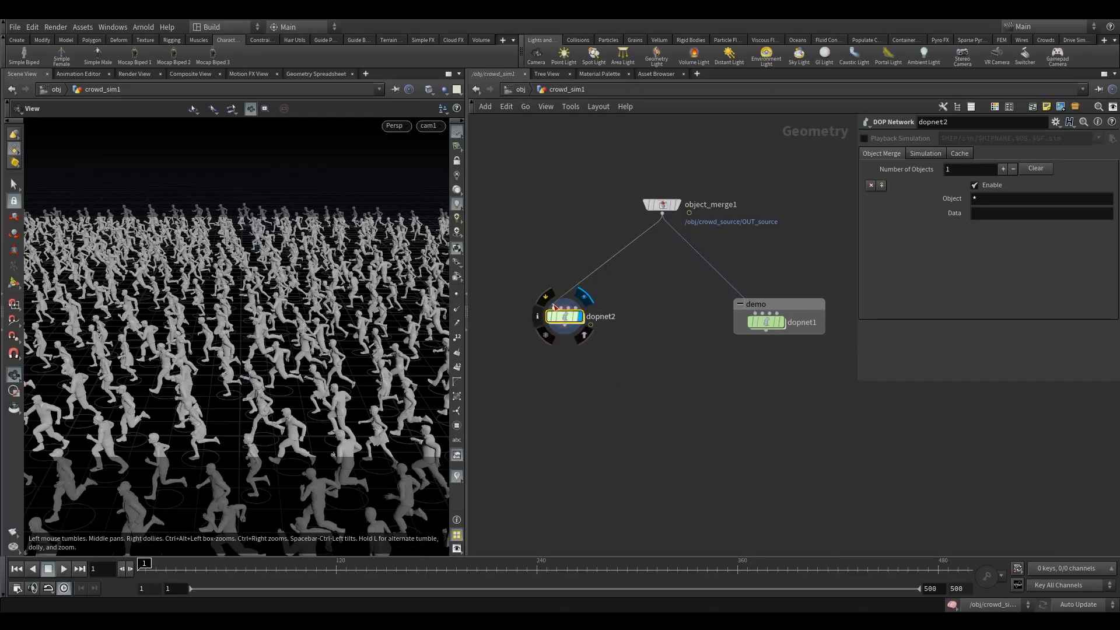
mouse_move(567, 321)
left_mouse_down()
mouse_move(600, 323)
mouse_move(570, 325)
left_mouse_up()
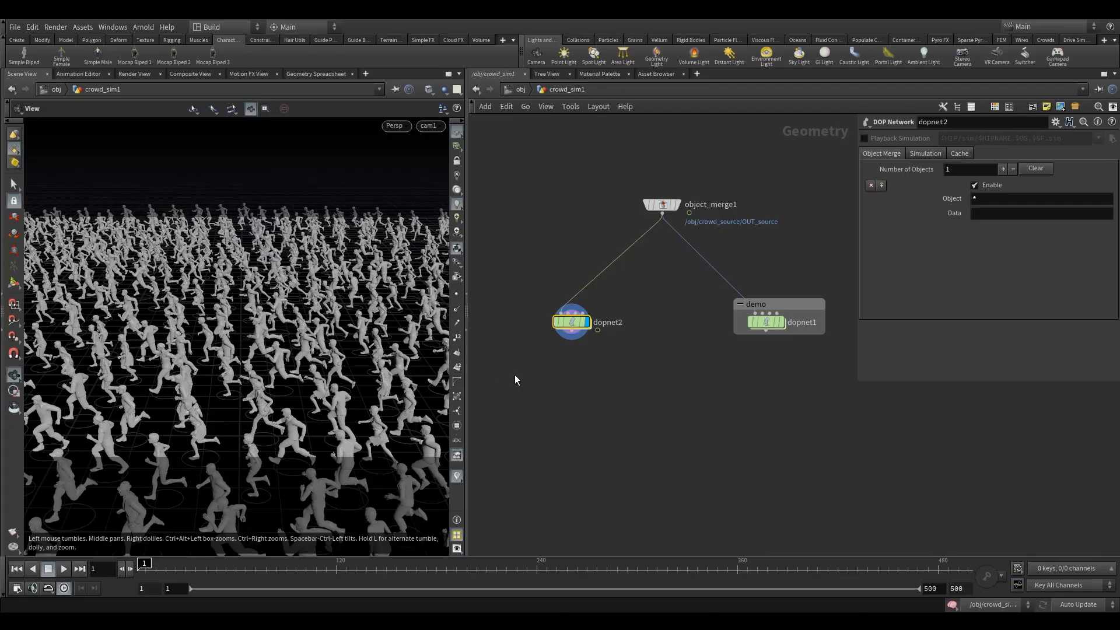
Add an Agent Unpack node below dopnet2, connect it to dopnet2's output and display its result.
key("Tab")
type("a")
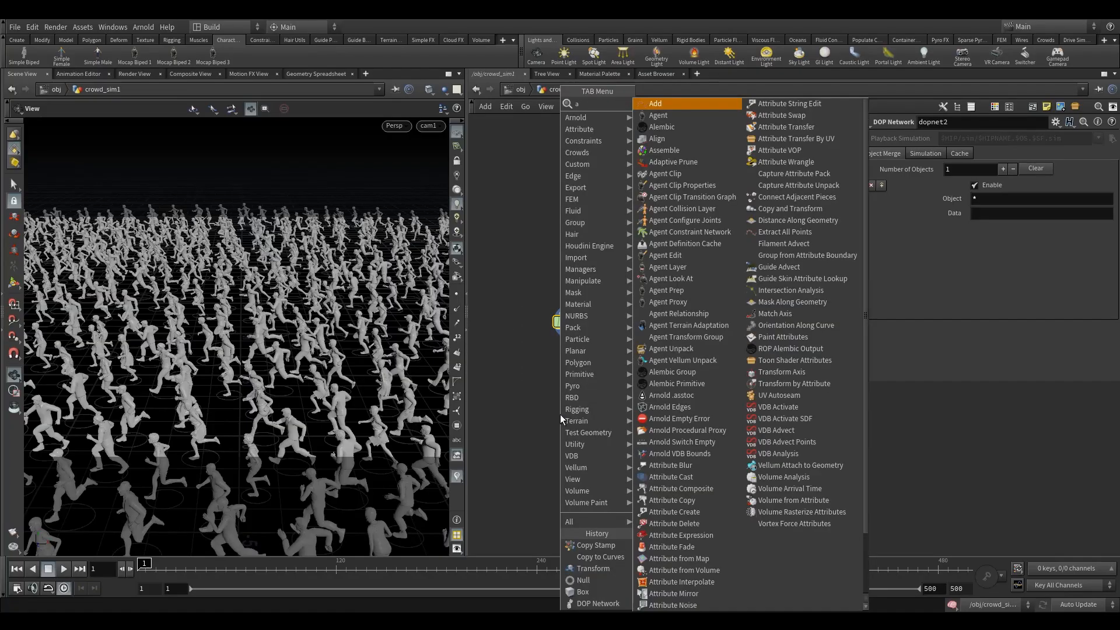
type("gentu")
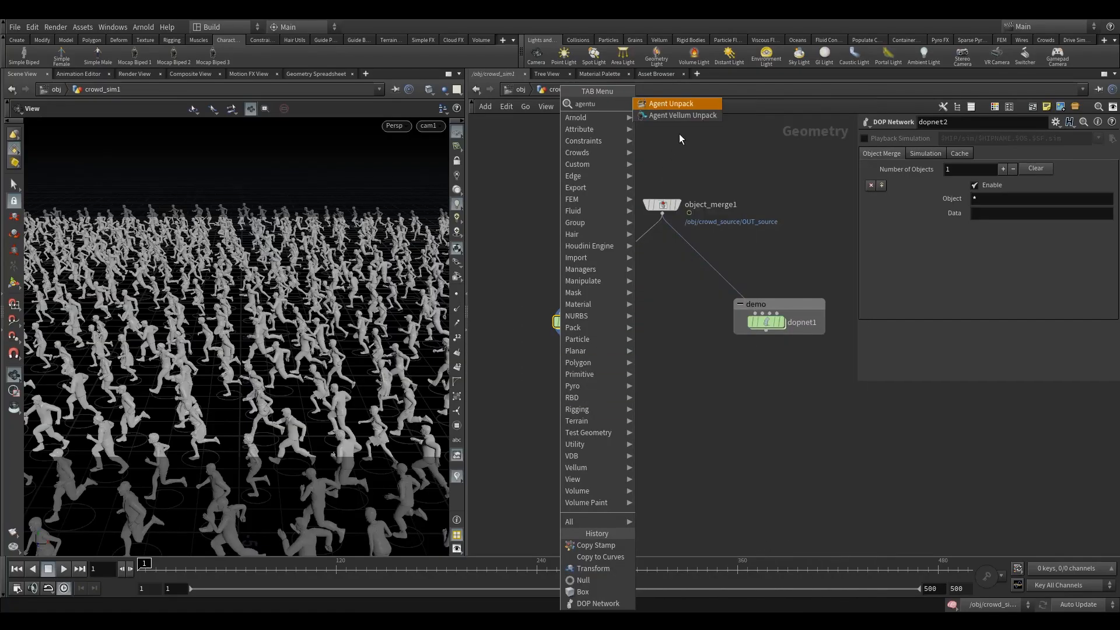
left_click(685, 104)
left_click(569, 374)
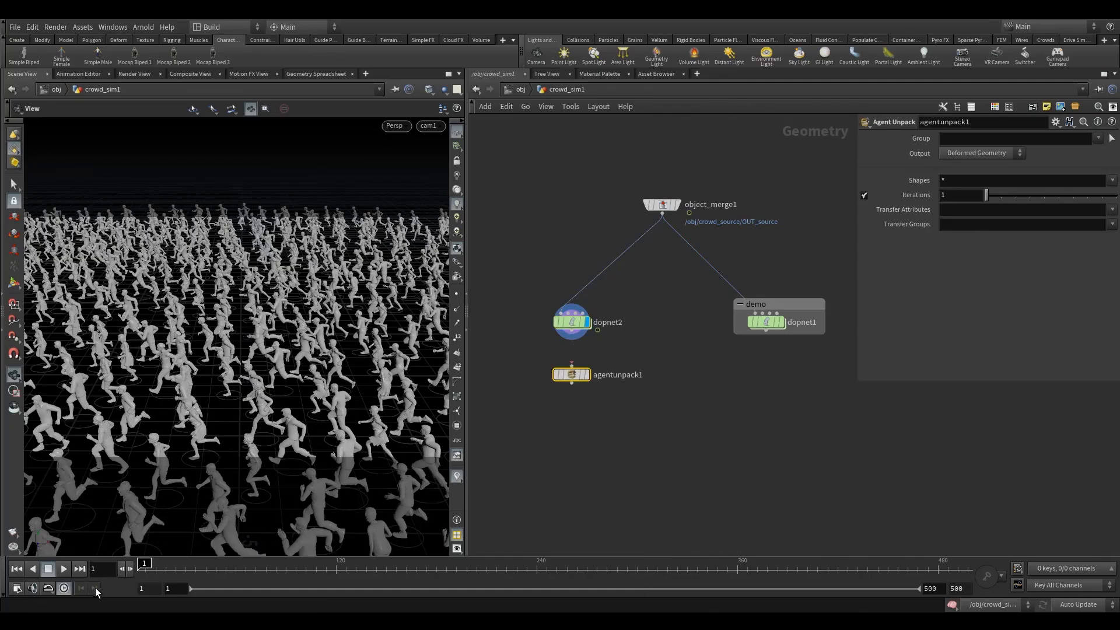
left_click(572, 365)
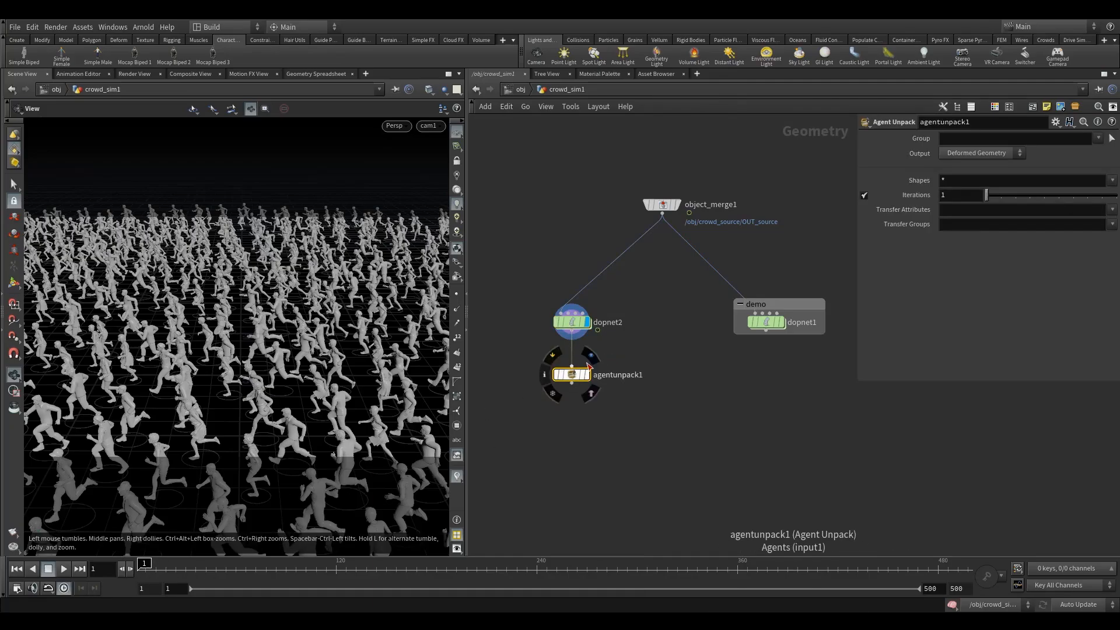
left_click(572, 365)
left_click(599, 359)
left_click(572, 332)
left_click(571, 366)
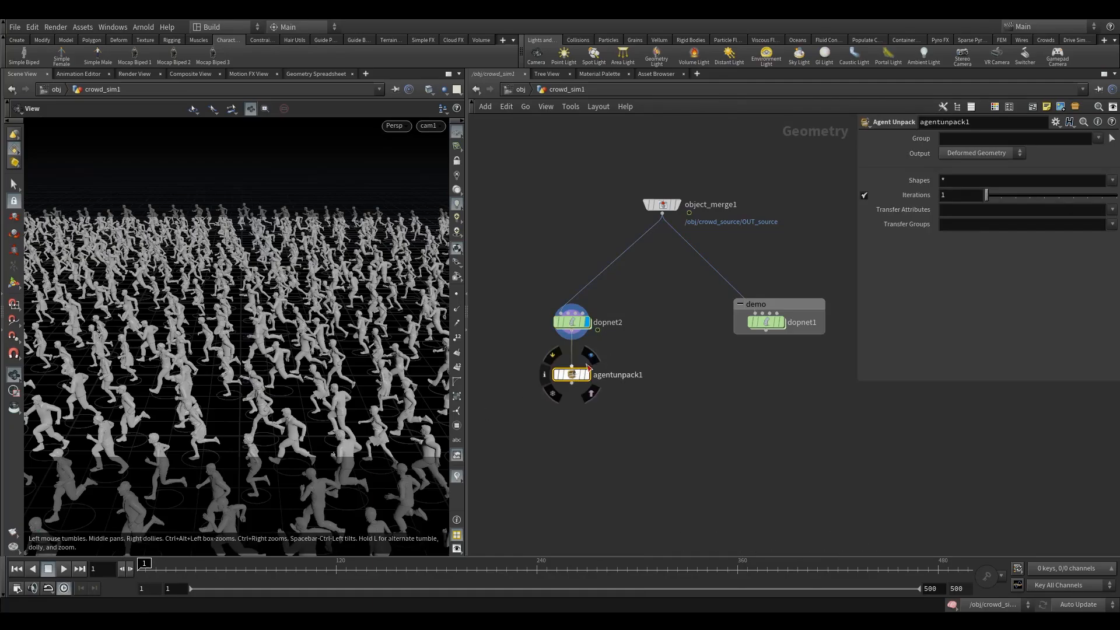
left_click(585, 374)
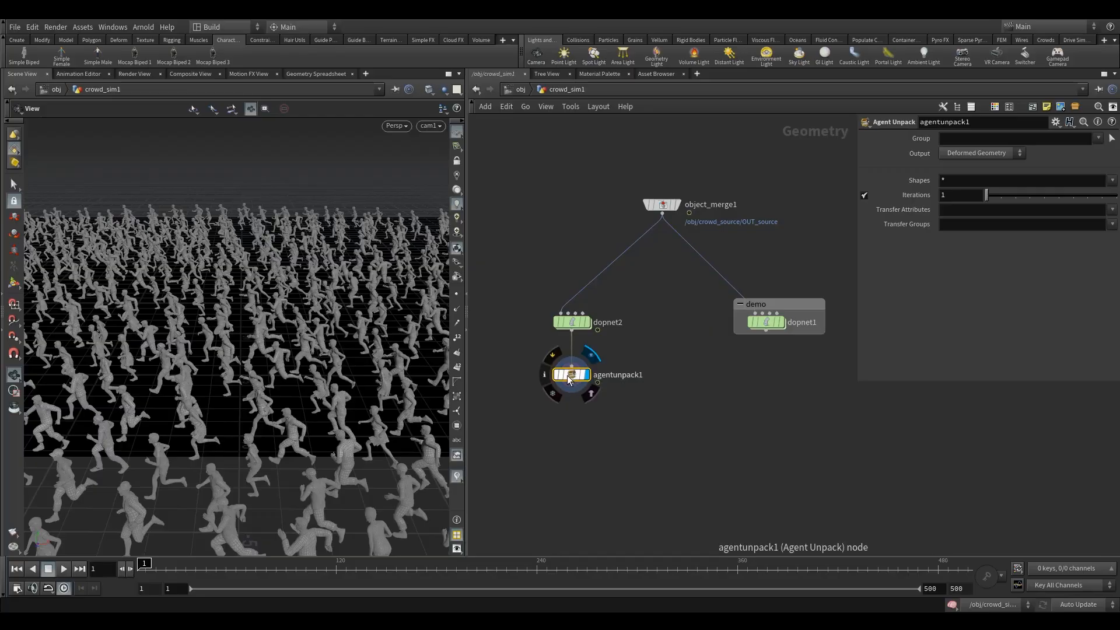
Examine the Agent Unpack node's info for its geometry counts, attributes and memory use.
left_click(544, 374)
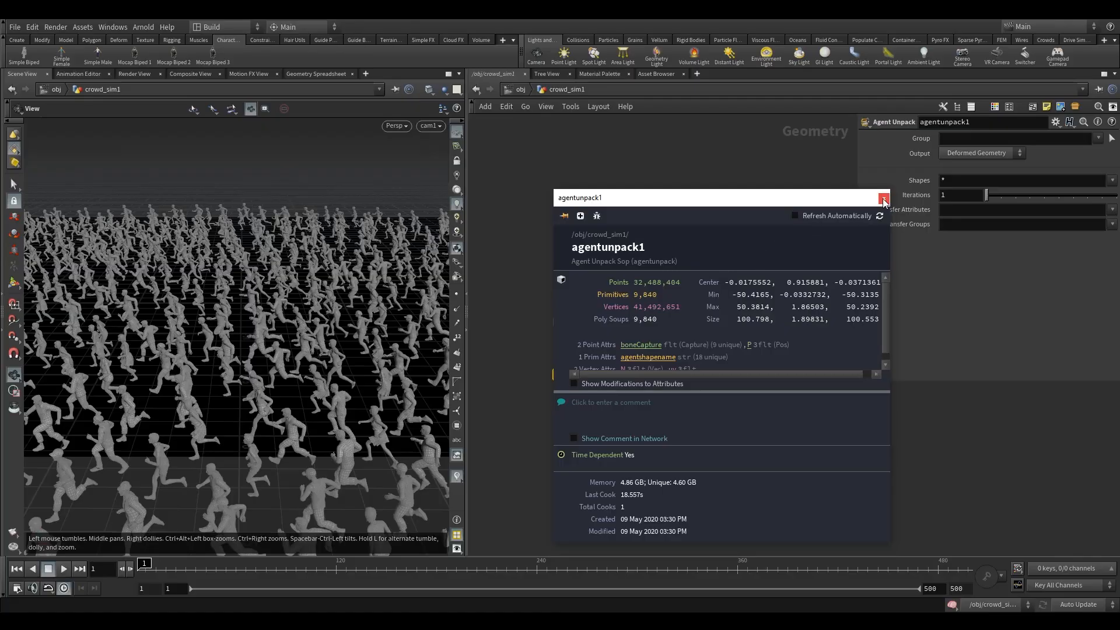
scroll(675, 312, "down", 1)
scroll(675, 312, "up", 1)
scroll(687, 344, "down", 1)
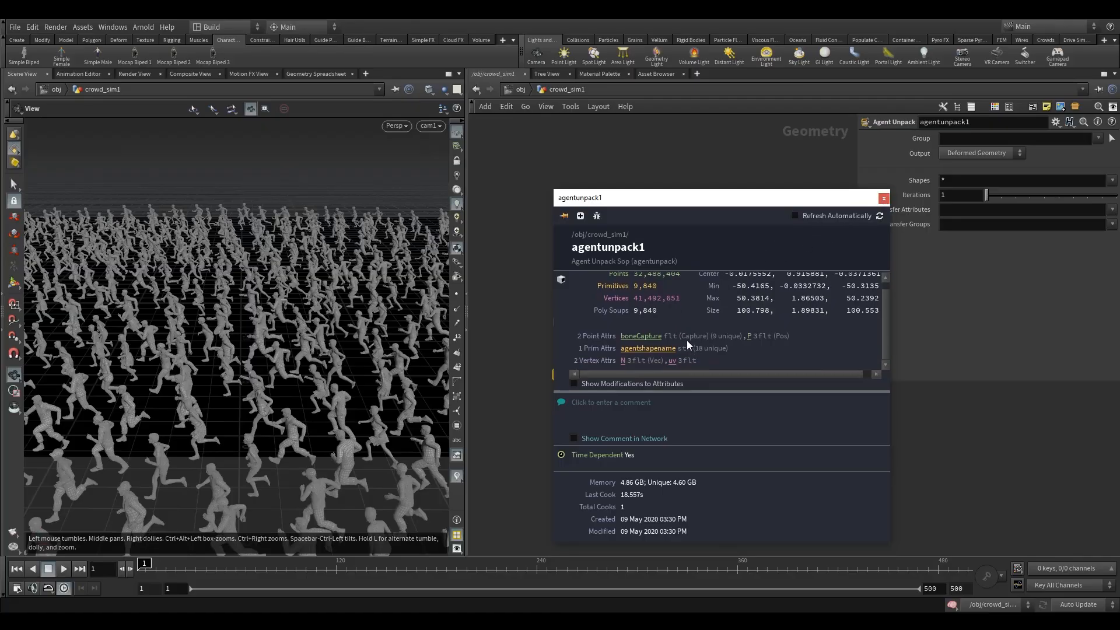
left_click(884, 199)
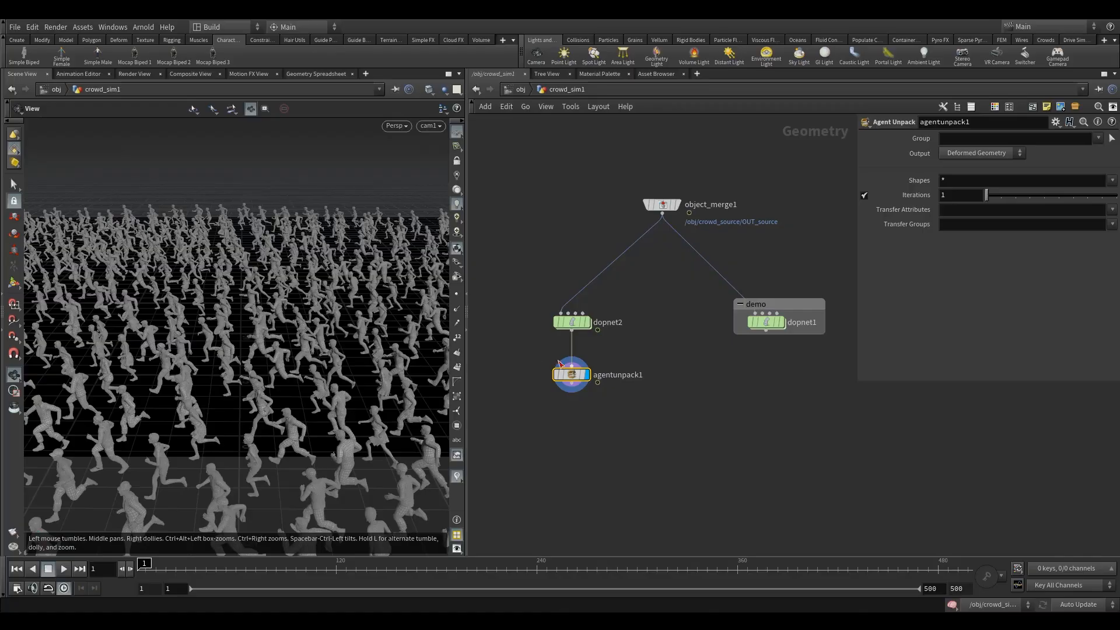
mouse_move(571, 378)
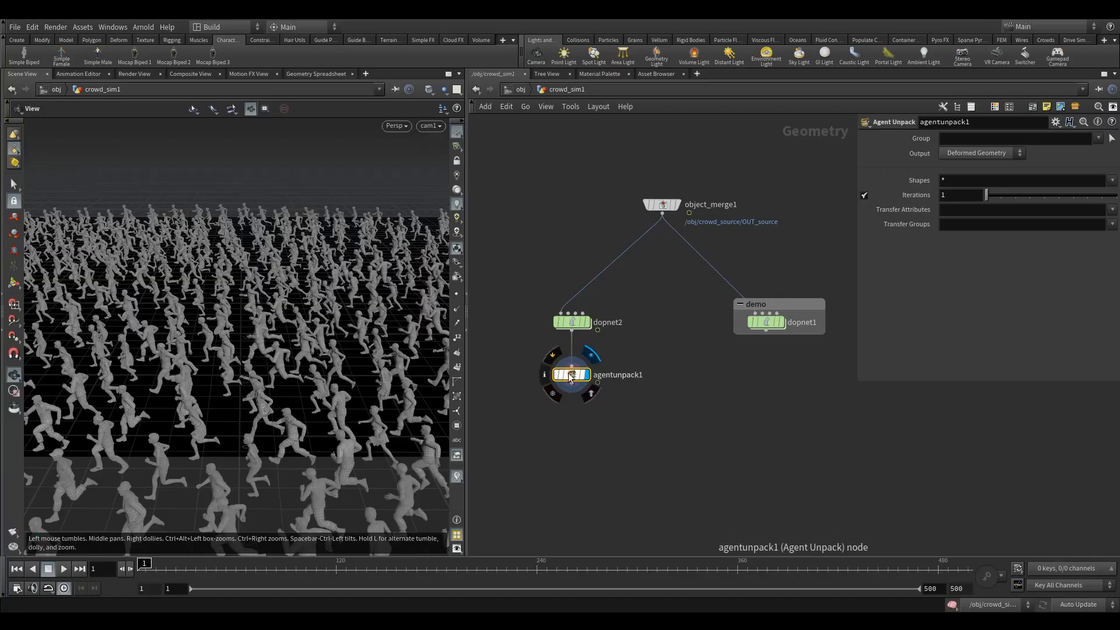
Return the display flag to dopnet2 and delete the Agent Unpack node.
left_click_drag(523, 312, 600, 345)
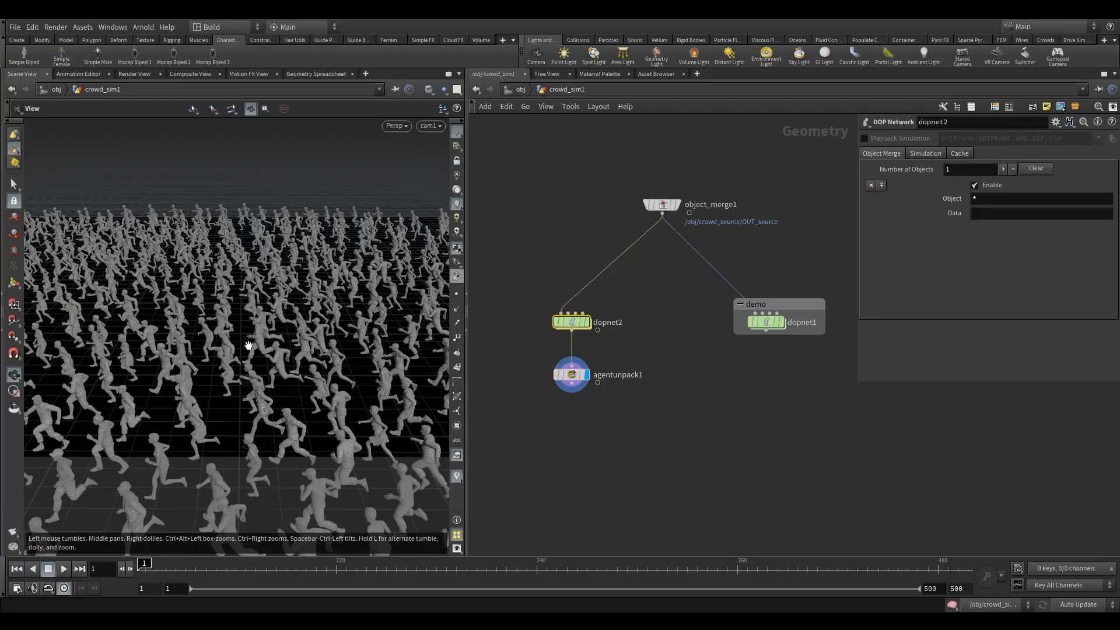
mouse_move(581, 328)
left_click(593, 306)
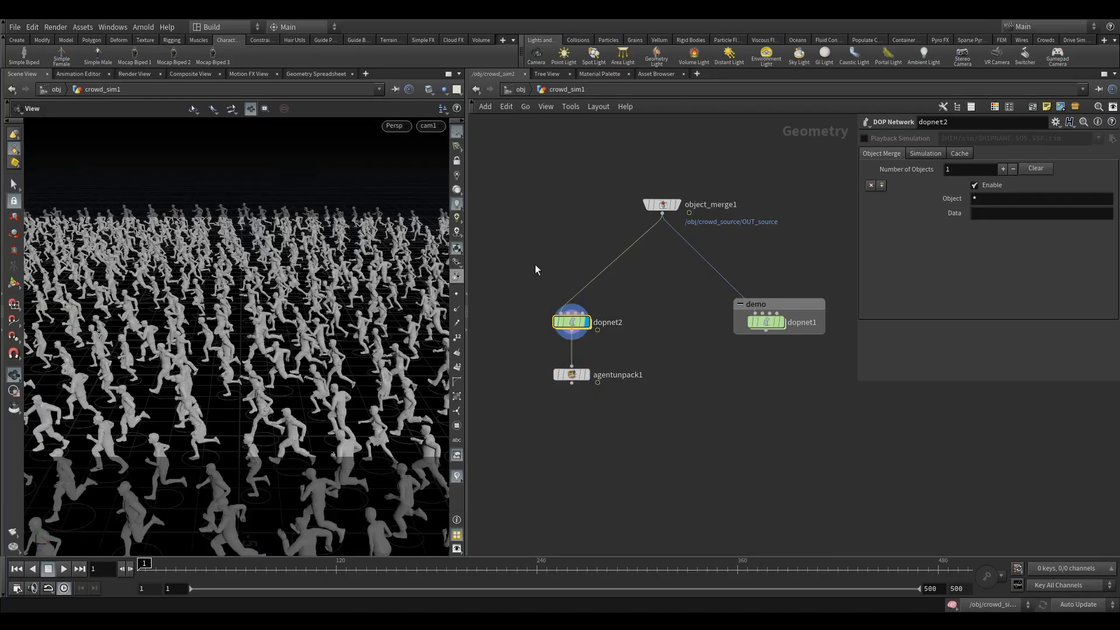
left_click_drag(534, 353, 645, 422)
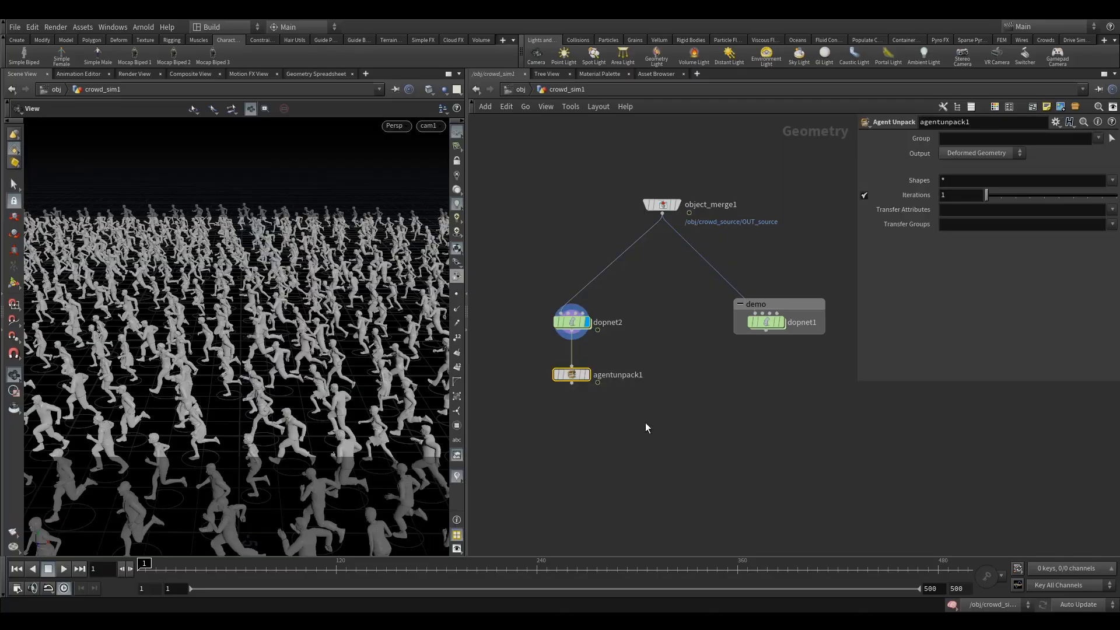
key("Delete")
Add a File Cache node below dopnet2, connected to its output and displayed.
key("Tab")
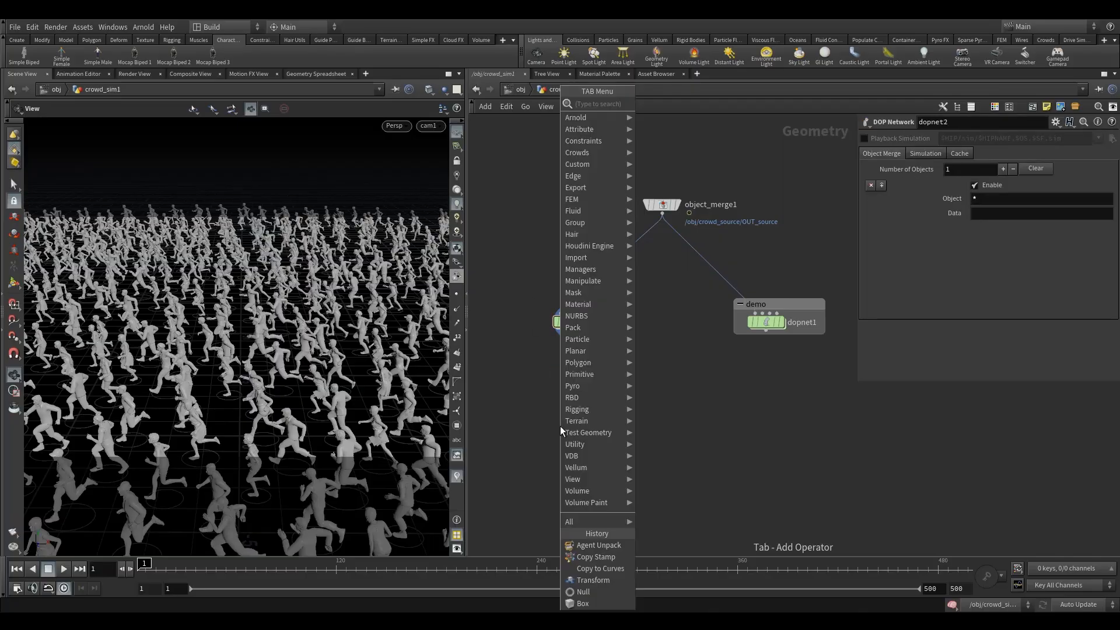
type("fil")
left_click(659, 140)
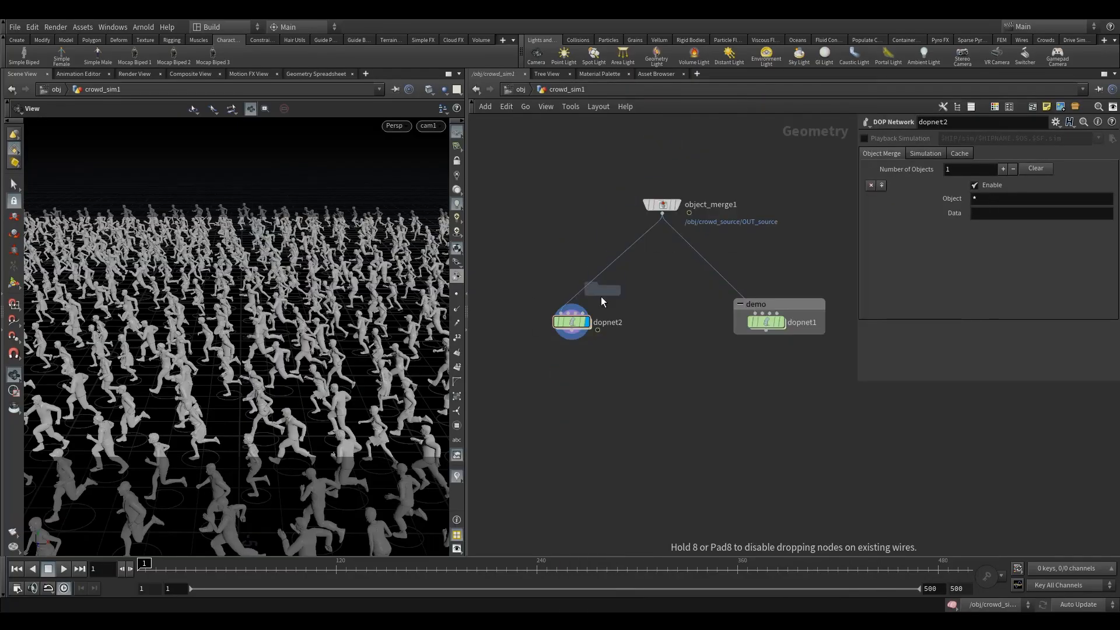
left_click(574, 378)
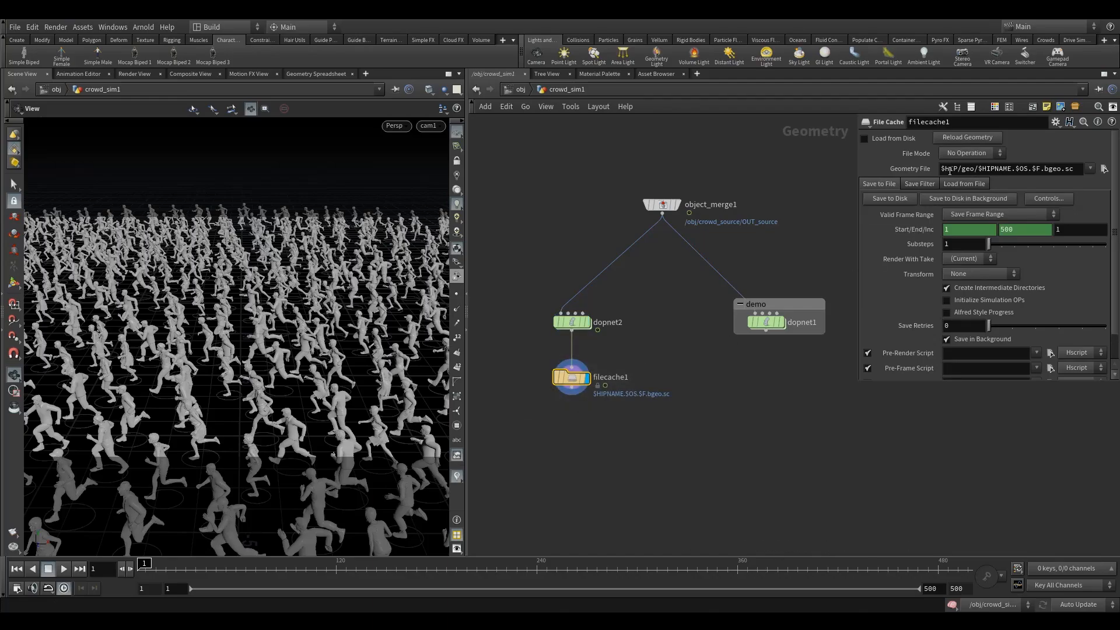
Set the folder in the file cache's geometry file path to $HIP/sim.
left_click(974, 169)
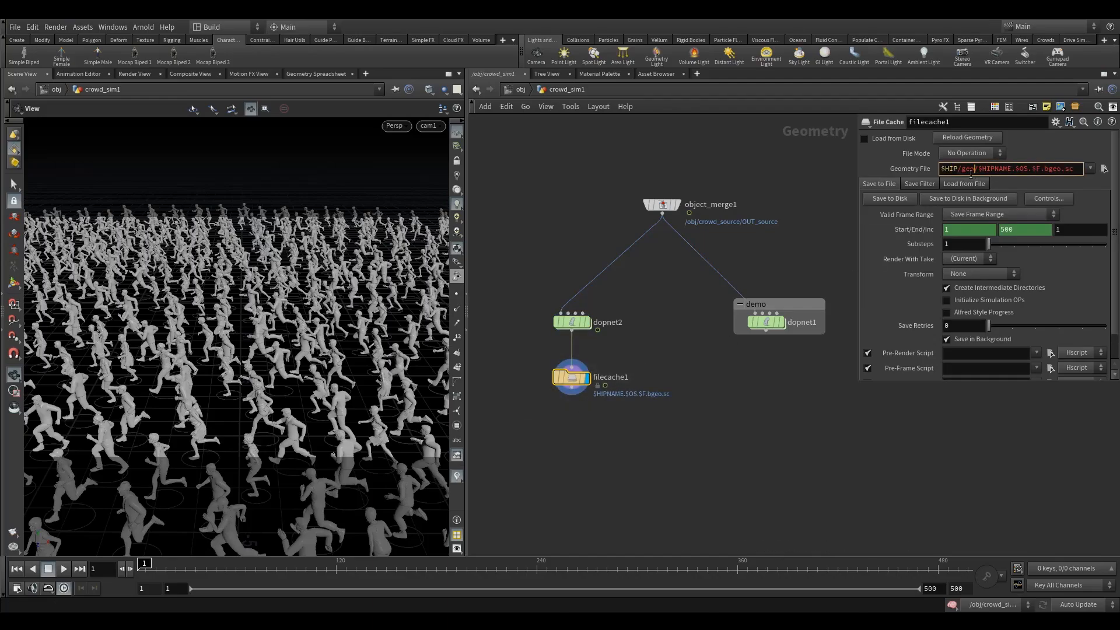
key("BackSpace")
key("BackSpace")
key("BackSpace")
type("sim")
key("Return")
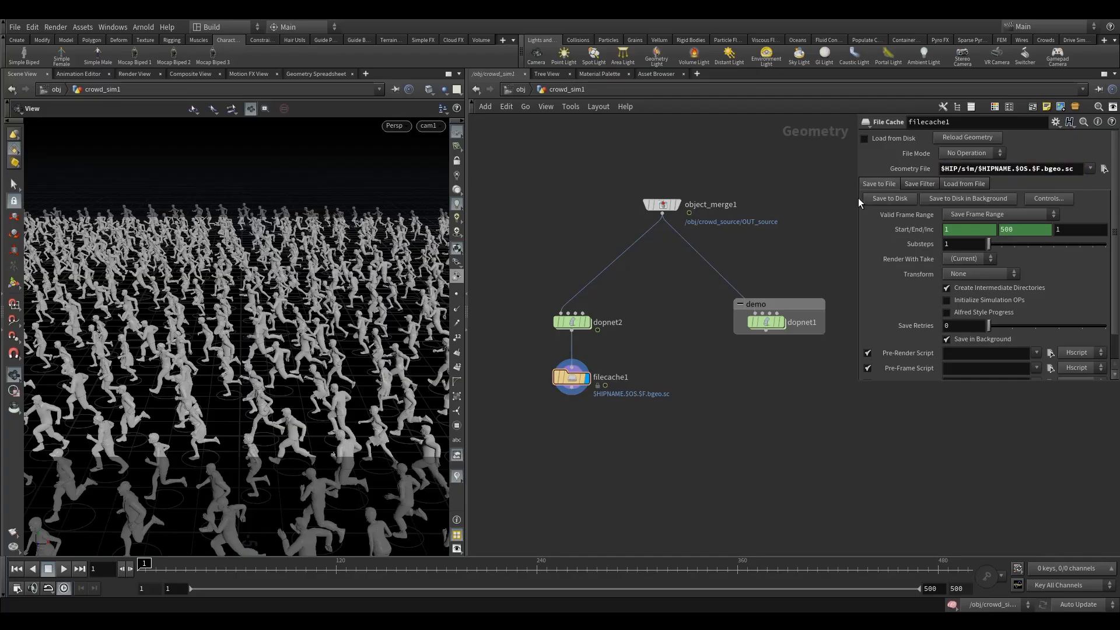
Complete the cache's geometry file path as $HIP/sim/crowdSim.v1/crowdSim.v1.$F3.bgeo, with three-digit frame padding and the uncompressed bgeo extension.
left_click_drag(858, 198, 794, 198)
left_click(939, 170)
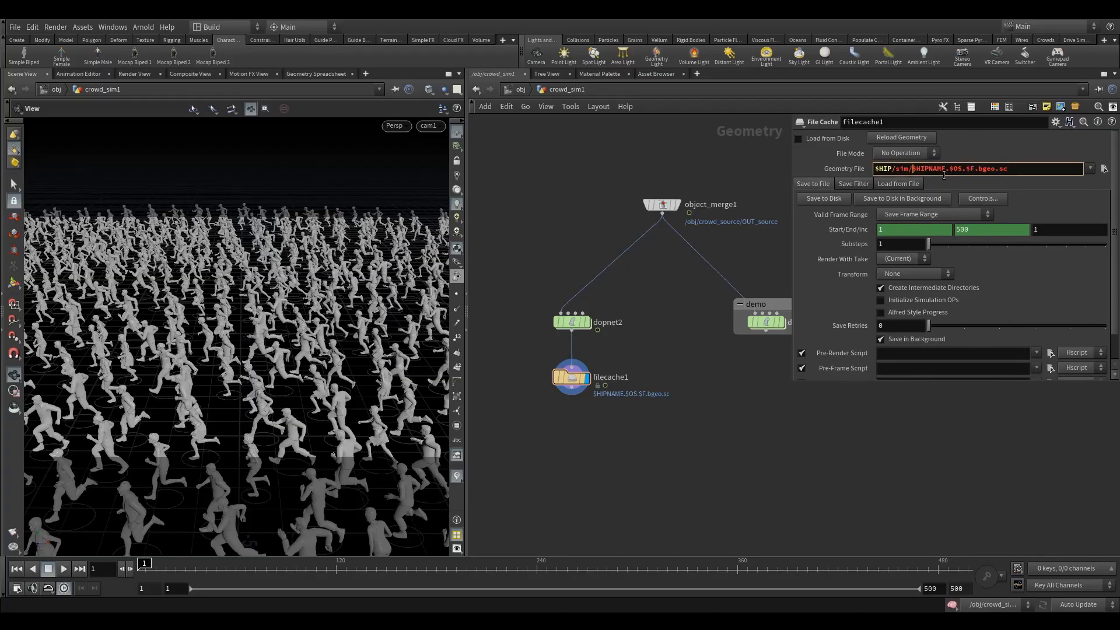
left_click_drag(943, 174, 913, 184)
type("crowdSIm.v1/crowdSim.v1")
key("BackSpace")
key("BackSpace")
key("BackSpace")
key("BackSpace")
type("3")
key("Return")
left_click(1030, 169)
left_click_drag(1058, 169, 1044, 175)
key("BackSpace")
key("Return")
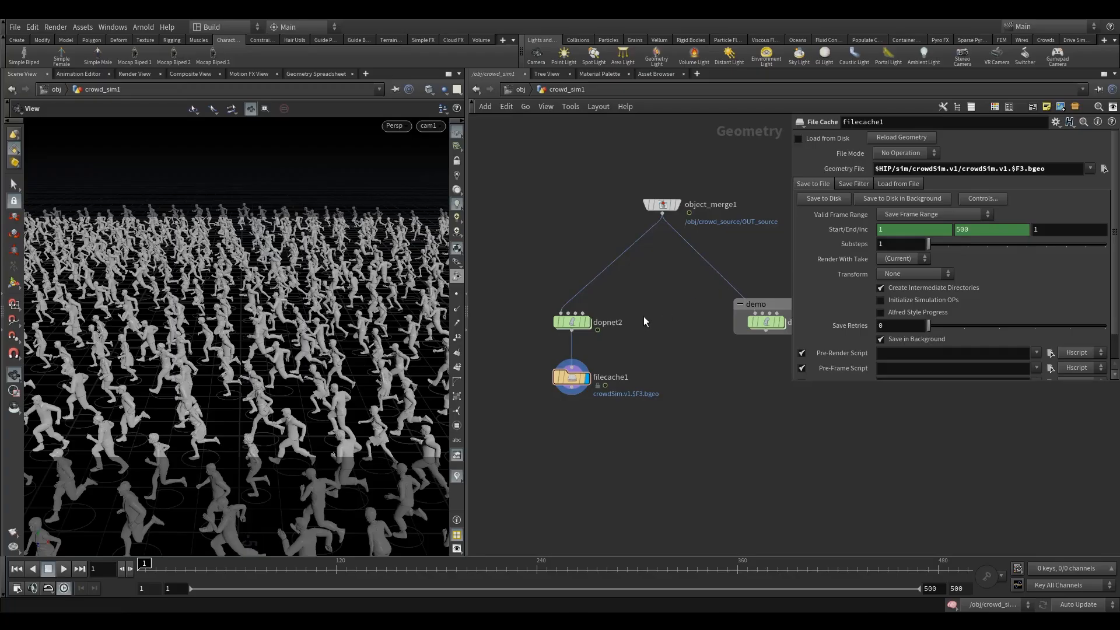
Save the crowd simulation cache to disk for frames 1 to 500.
middle_click_drag(590, 384, 565, 359)
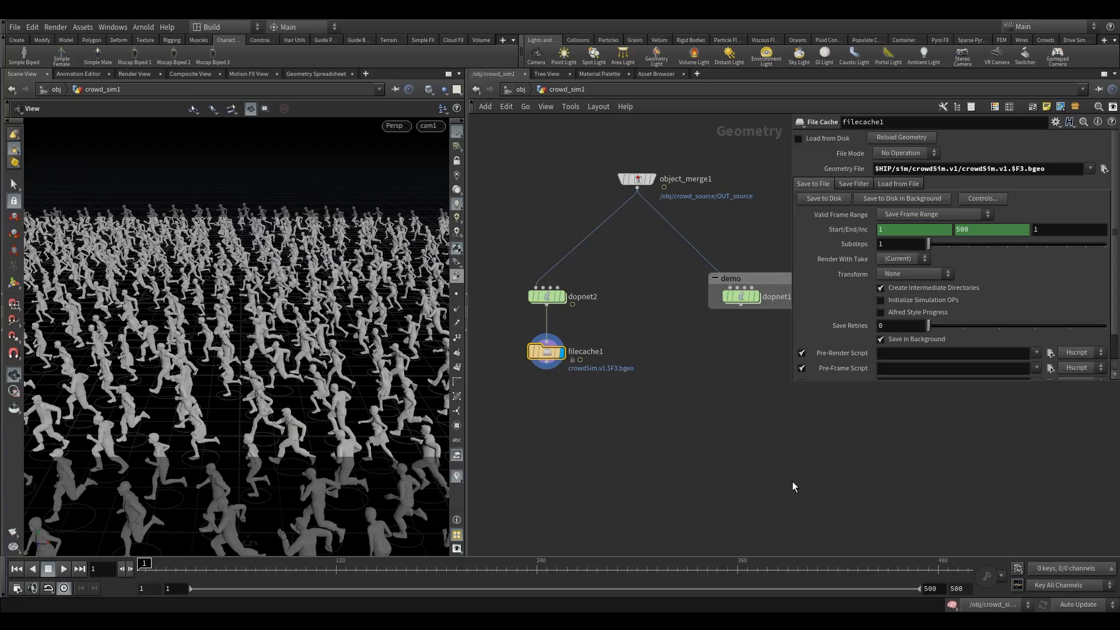
left_click(823, 198)
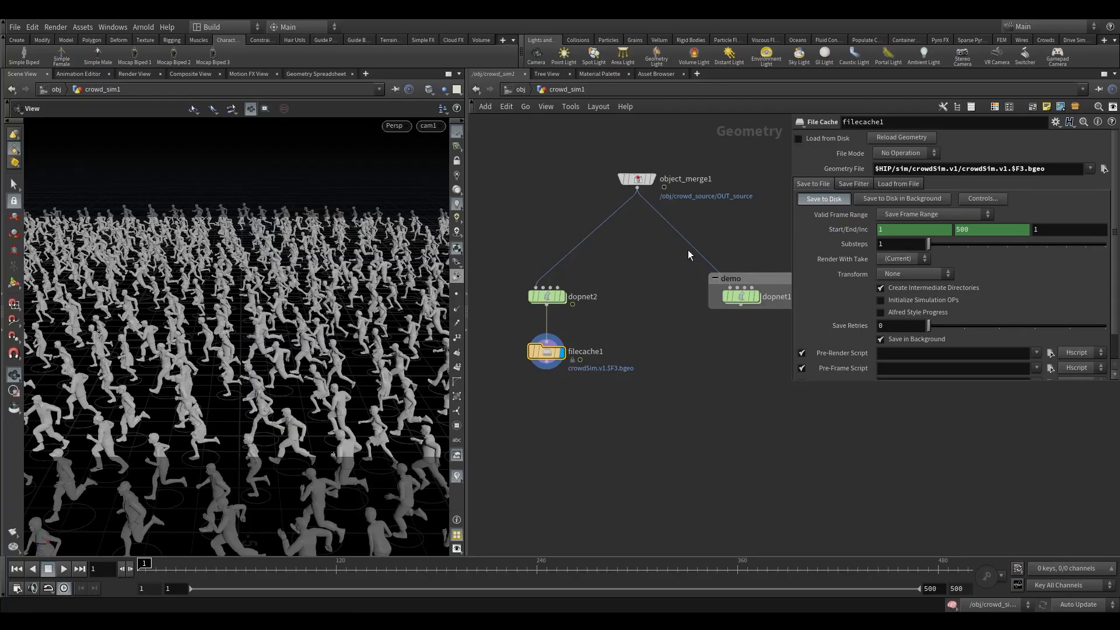